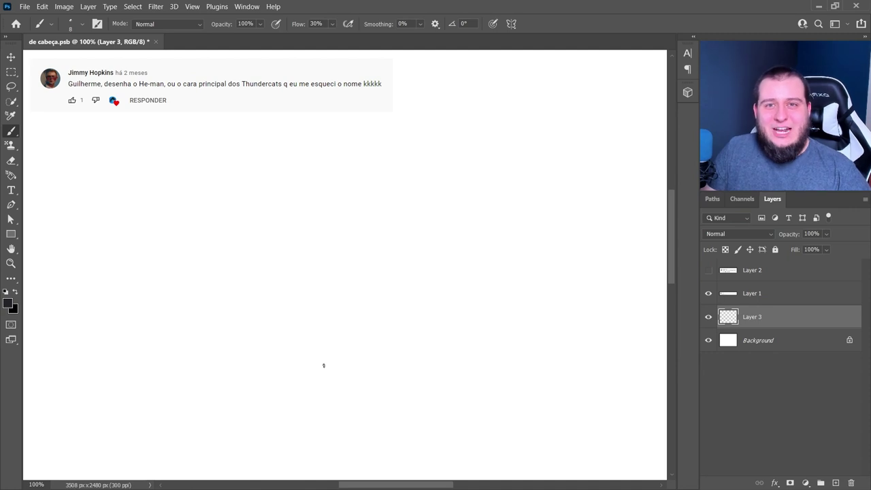
- Sketch an oval head with a curved eye line and a vertical centre line
mouse_move(333, 143)
left_mouse_down()
mouse_move(379, 185)
mouse_move(364, 218)
mouse_move(331, 210)
mouse_move(353, 136)
left_mouse_up()
left_click_drag(321, 174, 390, 178)
left_click_drag(351, 133, 365, 242)
- Block in the leaning chest and ribcage below the head with loose curved strokes
left_click_drag(311, 190, 389, 274)
left_click_drag(305, 212, 436, 267)
mouse_move(399, 183)
left_mouse_down()
mouse_move(435, 240)
mouse_move(417, 281)
left_mouse_up()
left_click_drag(317, 214, 407, 240)
mouse_move(379, 217)
left_mouse_down()
mouse_move(414, 249)
mouse_move(351, 244)
left_mouse_up()
left_click_drag(385, 251, 332, 212)
- Sketch the abdomen and waist beneath the chest, darkening the side contours
mouse_move(318, 173)
left_mouse_down()
mouse_move(299, 215)
mouse_move(381, 297)
mouse_move(402, 299)
left_mouse_up()
mouse_move(323, 260)
left_mouse_down()
mouse_move(350, 316)
mouse_move(420, 310)
left_mouse_up()
left_click_drag(327, 285, 368, 329)
mouse_move(333, 274)
left_mouse_down()
mouse_move(342, 319)
mouse_move(336, 304)
mouse_move(412, 314)
left_mouse_up()
left_click_drag(419, 280, 418, 309)
mouse_move(326, 268)
left_mouse_down()
mouse_move(341, 315)
mouse_move(334, 299)
left_mouse_up()
- Add the side contour of the torso and the round shoulder mass on the right
left_click_drag(306, 203, 310, 245)
mouse_move(311, 245)
left_mouse_down()
mouse_move(345, 236)
mouse_move(346, 245)
mouse_move(439, 285)
left_mouse_up()
mouse_move(435, 246)
left_mouse_down()
mouse_move(408, 273)
mouse_move(468, 275)
left_mouse_up()
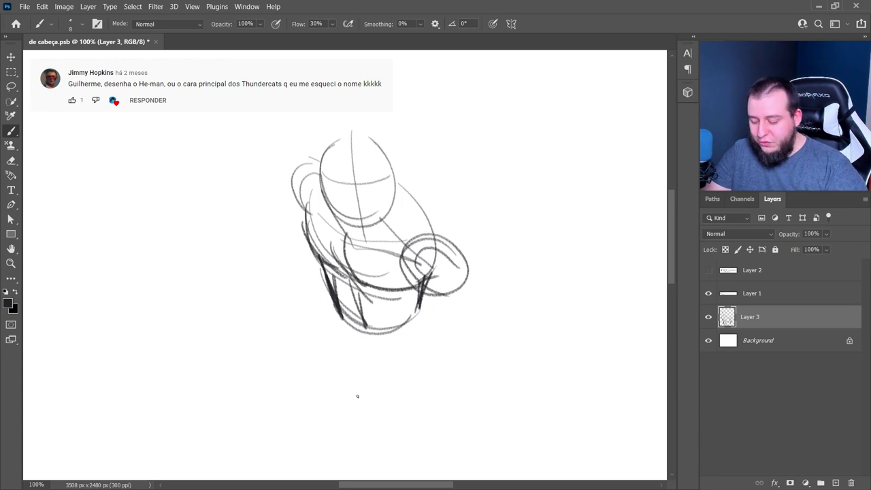
- Block in the lowered right-hand arm from shoulder to elbow, erasing and redrawing its inner contour
left_click_drag(465, 281, 472, 241)
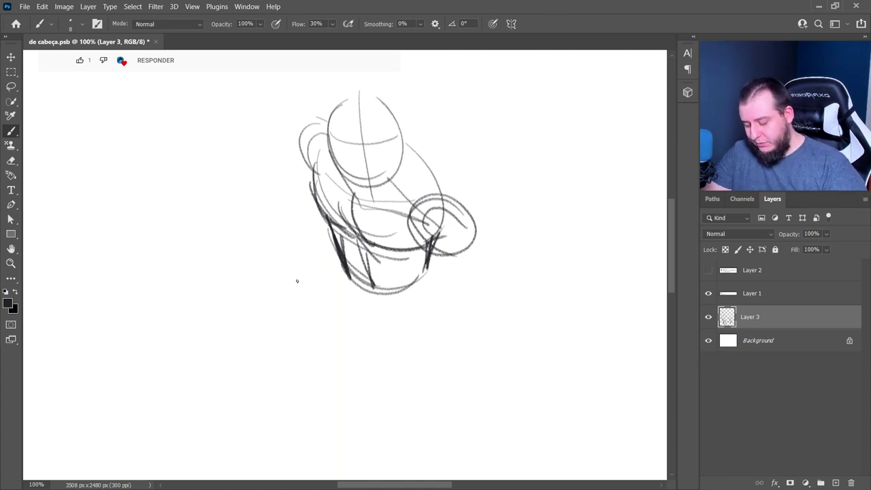
mouse_move(430, 263)
left_mouse_down()
mouse_move(449, 301)
mouse_move(441, 315)
mouse_move(501, 332)
left_mouse_up()
mouse_move(401, 338)
left_mouse_down()
mouse_move(478, 356)
mouse_move(474, 401)
mouse_move(439, 391)
left_mouse_up()
mouse_move(472, 230)
left_mouse_down()
mouse_move(493, 303)
mouse_move(506, 314)
left_mouse_up()
left_click_drag(492, 273, 496, 314)
key("e")
left_click_drag(431, 237, 455, 299)
key("b")
mouse_move(419, 245)
left_mouse_down()
mouse_move(448, 304)
mouse_move(443, 319)
left_mouse_up()
- Erase the rough forearm lines and redraw the forearm contours of the lowered arm
key("e")
left_click_drag(496, 344, 479, 371)
key("b")
mouse_move(496, 291)
left_mouse_down()
mouse_move(480, 388)
mouse_move(488, 354)
left_mouse_up()
mouse_move(462, 292)
left_mouse_down()
mouse_move(419, 349)
mouse_move(460, 402)
left_mouse_up()
- Sketch the foreshortened hand of the lowered arm with a finger reaching out to the left
mouse_move(419, 337)
left_mouse_down()
mouse_move(402, 318)
mouse_move(366, 344)
left_mouse_up()
left_click_drag(370, 345, 363, 359)
left_click_drag(371, 359, 421, 354)
mouse_move(413, 351)
left_mouse_down()
mouse_move(443, 372)
mouse_move(394, 376)
mouse_move(440, 378)
mouse_move(436, 401)
mouse_move(454, 423)
left_mouse_up()
left_click_drag(343, 367, 380, 371)
mouse_move(334, 377)
left_mouse_down()
mouse_move(335, 406)
mouse_move(378, 394)
left_mouse_up()
- Reinforce the waist, the back of the shoulder and the upper arm muscles of the lowered arm
mouse_move(343, 274)
left_mouse_down()
mouse_move(435, 294)
mouse_move(408, 299)
left_mouse_up()
left_click_drag(404, 153, 470, 220)
left_click_drag(406, 238, 455, 253)
left_click_drag(472, 206, 494, 282)
mouse_move(419, 247)
left_mouse_down()
mouse_move(457, 302)
mouse_move(436, 336)
left_mouse_up()
left_click_drag(451, 298, 486, 308)
left_click_drag(475, 278, 487, 316)
- Refine the forearm contours of the lowered arm from the elbow down to the wrist
left_click_drag(485, 304, 451, 355)
left_click_drag(491, 278, 504, 336)
mouse_move(502, 337)
left_mouse_down()
mouse_move(474, 400)
mouse_move(491, 387)
left_mouse_up()
left_click_drag(490, 385, 460, 411)
- Draw the thumb and the curled fingers of the lowered hand
left_click_drag(458, 378, 448, 424)
left_click_drag(417, 397, 435, 412)
left_click_drag(359, 340, 412, 312)
left_click_drag(398, 354, 442, 381)
left_click_drag(377, 422, 442, 435)
left_click_drag(333, 374, 316, 412)
left_click_drag(320, 408, 373, 395)
- Sketch the raised left-hand arm from the shoulder through the elbow to the forearm
mouse_move(328, 116)
left_mouse_down()
mouse_move(303, 151)
mouse_move(299, 138)
left_mouse_up()
mouse_move(299, 145)
left_mouse_down()
mouse_move(270, 162)
mouse_move(257, 188)
left_mouse_up()
mouse_move(267, 183)
left_mouse_down()
mouse_move(306, 171)
mouse_move(268, 178)
left_mouse_up()
mouse_move(297, 184)
left_mouse_down()
mouse_move(264, 163)
mouse_move(226, 188)
left_mouse_up()
left_click_drag(228, 178, 199, 208)
mouse_move(285, 190)
left_mouse_down()
mouse_move(208, 223)
mouse_move(194, 208)
mouse_move(185, 235)
left_mouse_up()
- Block in the hand at the end of the left-hand arm with rounded palm and finger strokes
key("e")
key("b")
left_click_drag(209, 200, 227, 232)
mouse_move(204, 206)
left_mouse_down()
mouse_move(185, 246)
mouse_move(216, 264)
left_mouse_up()
left_click_drag(181, 253, 222, 268)
left_click_drag(226, 228, 226, 258)
left_click_drag(217, 233, 195, 257)
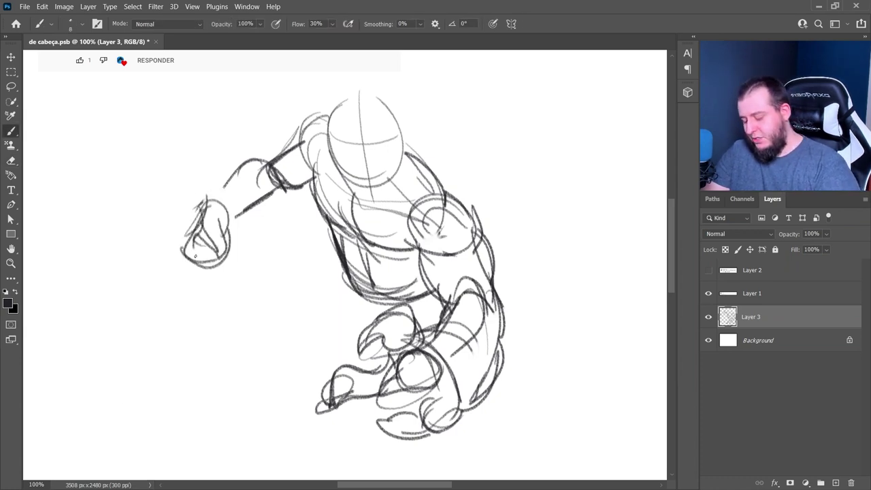
mouse_move(214, 211)
left_mouse_down()
mouse_move(274, 108)
mouse_move(221, 288)
left_mouse_up()
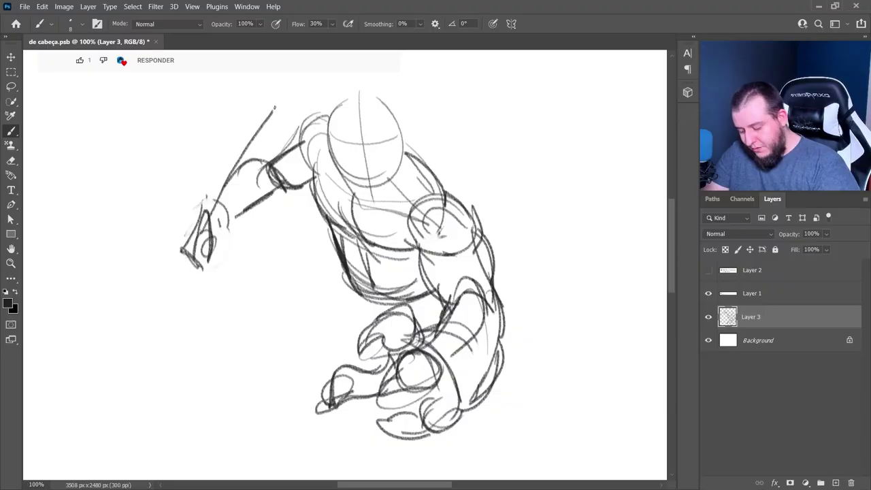
key("ctrl+z")
mouse_move(201, 247)
left_mouse_down()
mouse_move(207, 239)
mouse_move(277, 261)
mouse_move(225, 310)
left_mouse_up()
key("ctrl+z")
key("ctrl+z")
- Sketch the slanted edges and the short crossing line of the shape below the left-hand hand
left_click_drag(273, 261, 292, 321)
left_click_drag(233, 318, 298, 315)
left_click_drag(271, 255, 296, 333)
left_click_drag(205, 261, 236, 332)
- Draw the extended thumb and the palm of the left-hand hand, erasing the overlapping lines
mouse_move(216, 243)
left_mouse_down()
mouse_move(284, 258)
mouse_move(176, 210)
mouse_move(184, 235)
left_mouse_up()
left_click_drag(194, 206, 215, 194)
key("e")
mouse_move(205, 223)
left_mouse_down()
mouse_move(194, 268)
mouse_move(196, 233)
left_mouse_up()
key("b")
mouse_move(206, 213)
left_mouse_down()
mouse_move(213, 248)
mouse_move(202, 264)
left_mouse_up()
left_click_drag(201, 262, 209, 278)
- Erase the stray strokes below the palm and redraw the lower hand and wrist lines
left_click_drag(197, 265, 193, 299)
key("e")
mouse_move(200, 266)
left_mouse_down()
mouse_move(194, 298)
mouse_move(188, 282)
left_mouse_up()
key("b")
mouse_move(194, 266)
left_mouse_down()
mouse_move(212, 271)
mouse_move(203, 264)
left_mouse_up()
left_click_drag(204, 225, 223, 253)
- Draw the upper edge of the shape from the hand, then erase and redraw its right side
mouse_move(210, 227)
left_mouse_down()
mouse_move(203, 243)
mouse_move(275, 273)
left_mouse_up()
mouse_move(206, 263)
left_mouse_down()
mouse_move(235, 316)
mouse_move(302, 345)
left_mouse_up()
key("e")
left_click_drag(266, 254, 292, 325)
key("b")
left_click_drag(286, 276, 302, 344)
left_click_drag(291, 279, 323, 354)
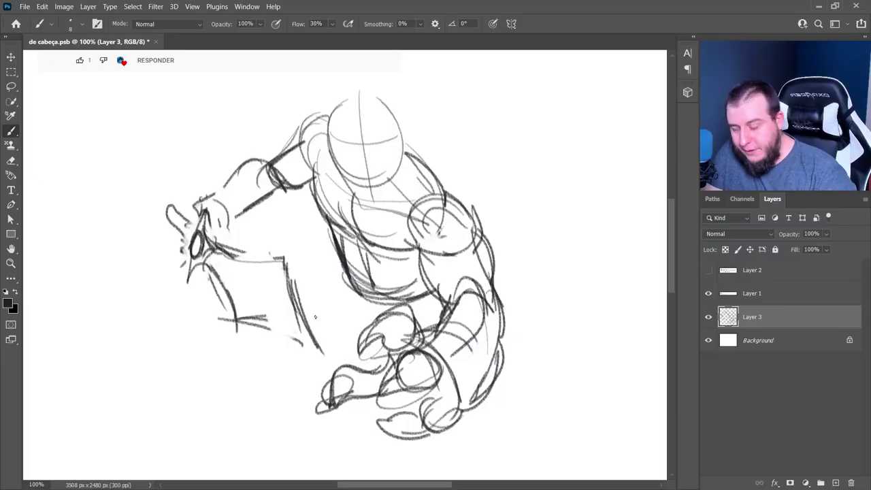
- Scale the figure sketch down and move it up to make room for the legs
left_click_drag(315, 317, 311, 306)
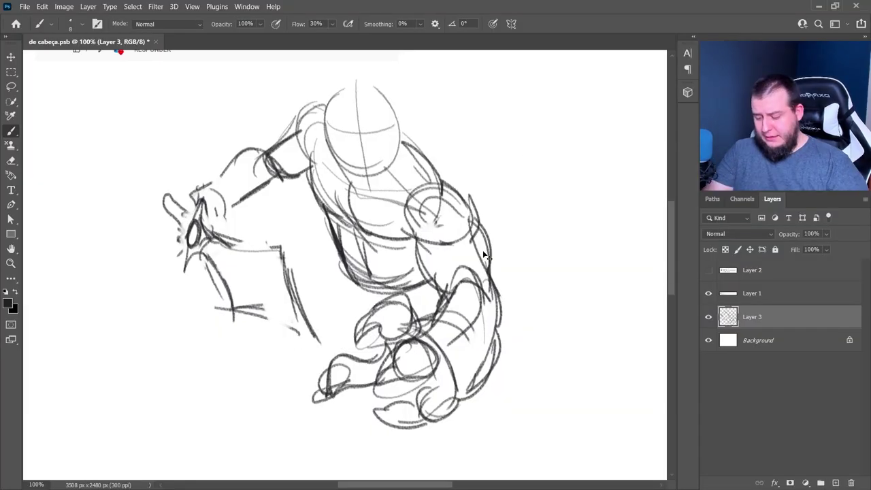
key("ctrl+t")
left_click_drag(504, 79, 445, 140)
mouse_move(419, 202)
left_mouse_down()
mouse_move(472, 114)
mouse_move(479, 126)
left_mouse_up()
left_click(561, 24)
- Sketch the left-hand thigh extending from the waist down to the bent knee
left_click_drag(374, 222, 300, 304)
left_click_drag(313, 264, 275, 329)
left_click_drag(282, 320, 364, 294)
- Sketch the stretched right-hand leg with thigh, round knee and calf down to the ankle
left_click_drag(475, 316, 545, 349)
left_click_drag(503, 279, 543, 328)
mouse_move(518, 334)
left_mouse_down()
mouse_move(553, 350)
mouse_move(533, 344)
left_mouse_up()
left_click_drag(519, 337, 552, 365)
left_click_drag(517, 334, 580, 375)
left_click_drag(544, 323, 619, 410)
left_click_drag(619, 409, 633, 419)
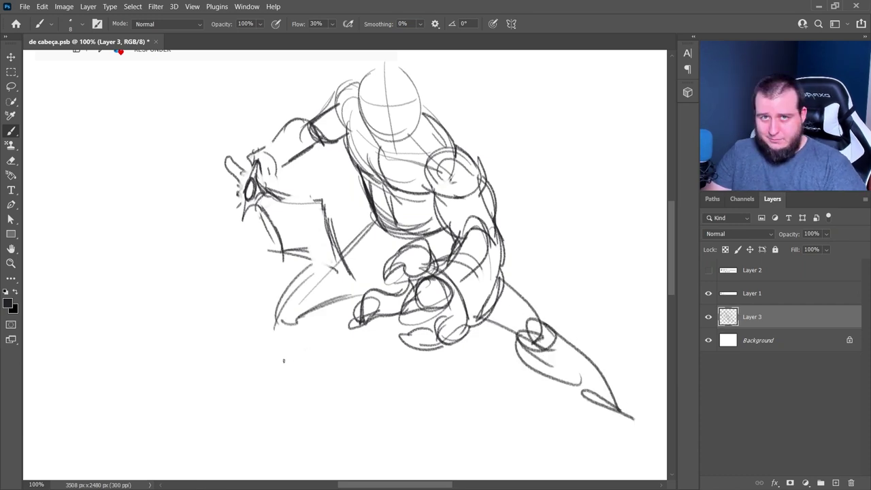
- Draw the left-hand knee, shin and calf down to the ankle and foot
left_click_drag(275, 332, 288, 332)
mouse_move(297, 314)
left_mouse_down()
mouse_move(299, 341)
mouse_move(251, 398)
left_mouse_up()
left_click_drag(313, 321, 263, 397)
mouse_move(257, 377)
left_mouse_down()
mouse_move(204, 426)
mouse_move(253, 428)
mouse_move(266, 406)
left_mouse_up()
left_click_drag(266, 405, 280, 417)
- Draw the ankle, heel and foot of the stretched right-hand leg
left_click_drag(590, 390, 633, 430)
left_click_drag(596, 400, 600, 438)
left_click_drag(598, 434, 633, 426)
left_click_drag(620, 403, 655, 450)
left_click_drag(591, 435, 655, 452)
left_click_drag(605, 453, 642, 447)
- Shift the sketch layer to the left on the canvas and lower its opacity to 27%
key("v")
left_click_drag(551, 365, 514, 365)
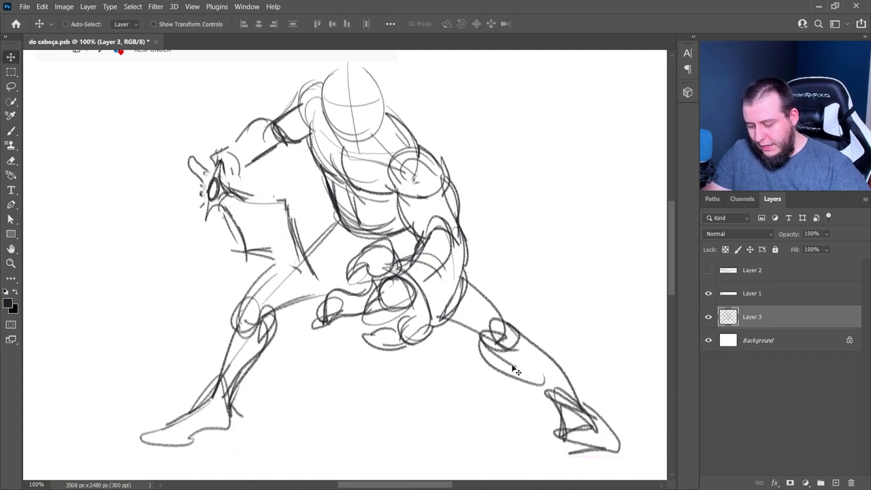
left_click_drag(799, 253, 800, 253)
- Set the brush size to 7 px
key("b")
right_click(445, 200)
left_click_drag(564, 165, 537, 166)
type("7")
key("Return")
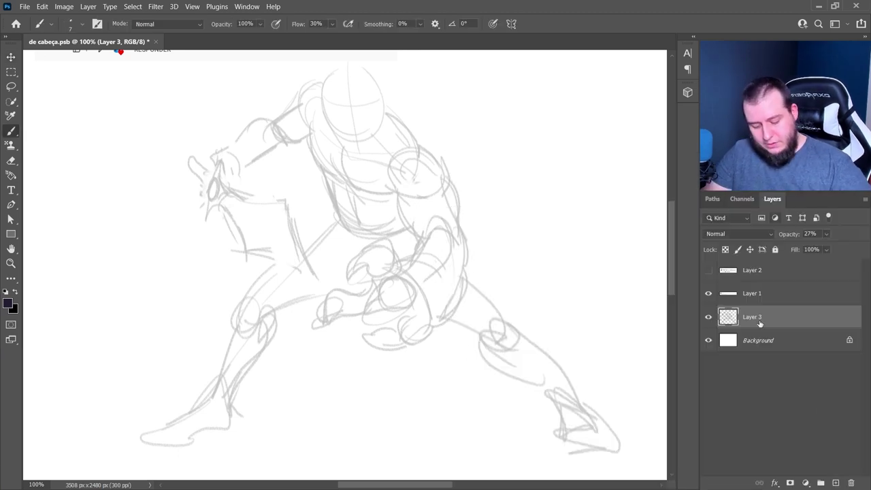
- Add a new layer above the faded sketch and set the brush size to 6 px
key("ctrl+shift+alt+n")
right_click(583, 188)
left_click_drag(569, 165, 544, 165)
type("6")
key("Return")
mouse_move(435, 170)
left_mouse_down()
mouse_move(438, 350)
mouse_move(517, 435)
left_mouse_up()
key("ctrl+z")
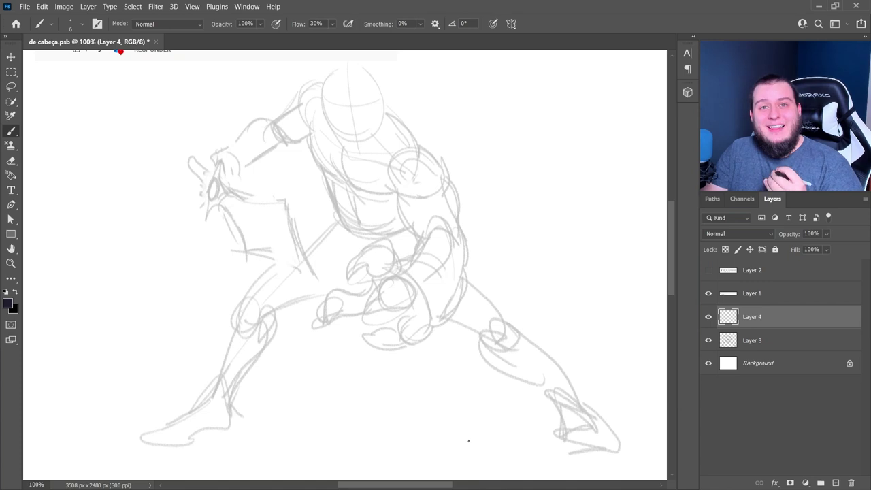
- Draw the mouth on the lower face at 200% zoom, erasing the first attempt
key("ctrl+space")
left_click(366, 118, "ctrl")
mouse_move(368, 166)
left_mouse_down()
mouse_move(395, 223)
mouse_move(401, 275)
left_mouse_up()
key("e")
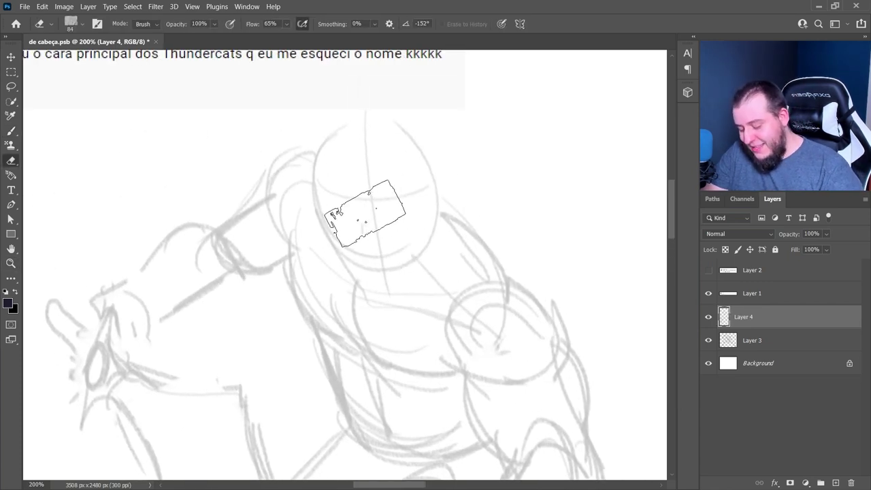
left_click(366, 225)
key("b")
mouse_move(361, 220)
left_mouse_down()
mouse_move(362, 236)
mouse_move(394, 232)
mouse_move(361, 239)
left_mouse_up()
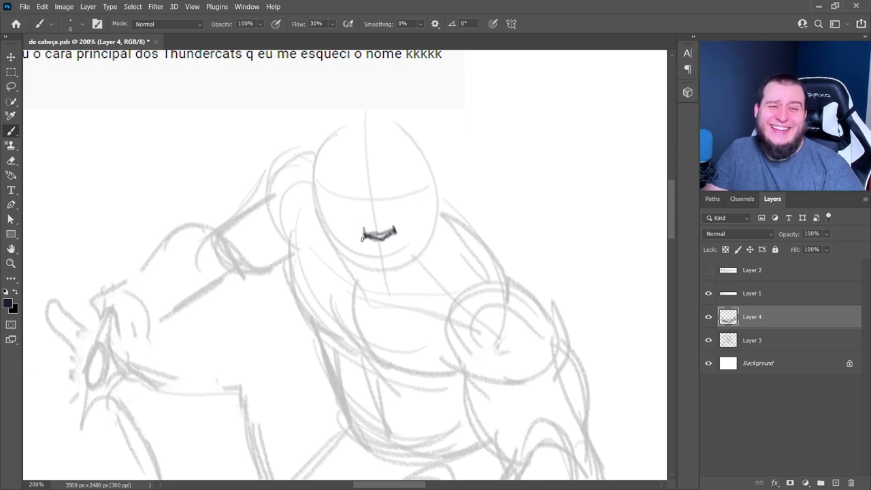
- Draw the angry slanted eyebrows and the outlines of both eyes along the eye line
mouse_move(366, 206)
left_mouse_down()
mouse_move(370, 213)
mouse_move(423, 184)
mouse_move(422, 198)
left_mouse_up()
left_click_drag(432, 191, 416, 218)
mouse_move(364, 206)
left_mouse_down()
mouse_move(324, 189)
mouse_move(340, 202)
left_mouse_up()
- Set the eraser size to 20 px and clean up the lines under the left-hand eye
key("e")
right_click(354, 204)
left_click_drag(439, 175, 433, 175)
key("Return")
left_click_drag(334, 216, 352, 217)
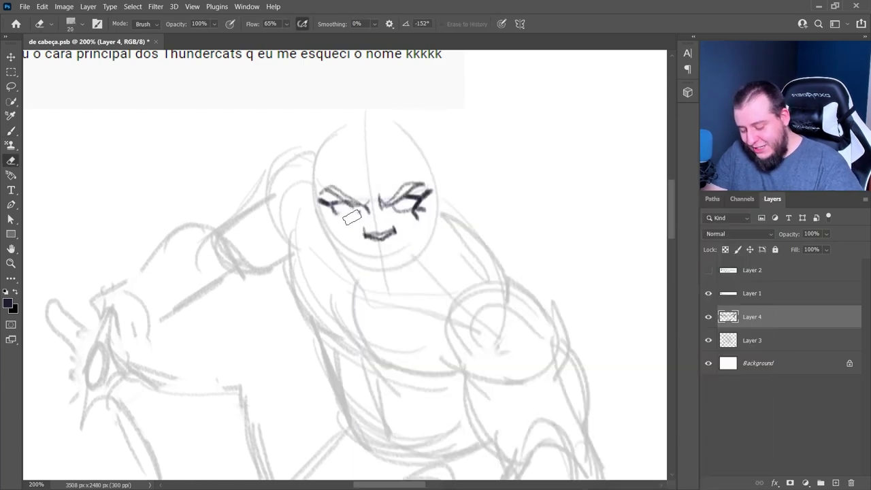
- Draw the dark irises in both eyes and strengthen the eyebrow lines
key("b")
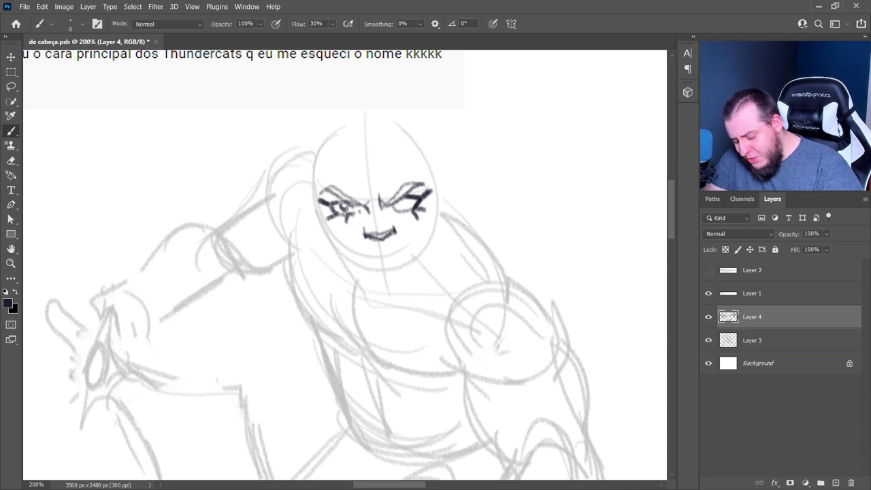
key("e")
key("b")
left_click_drag(343, 202, 424, 182)
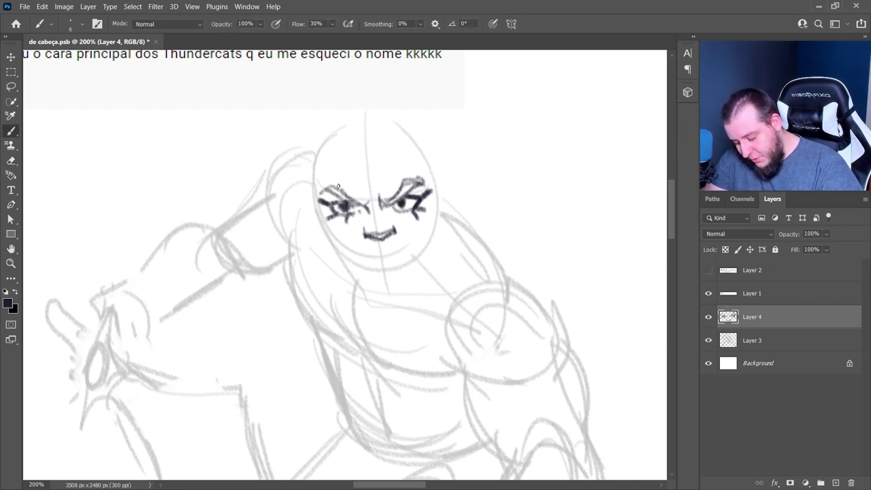
- Draw the two side contours of the face beside the eyes
left_click_drag(317, 178, 323, 228)
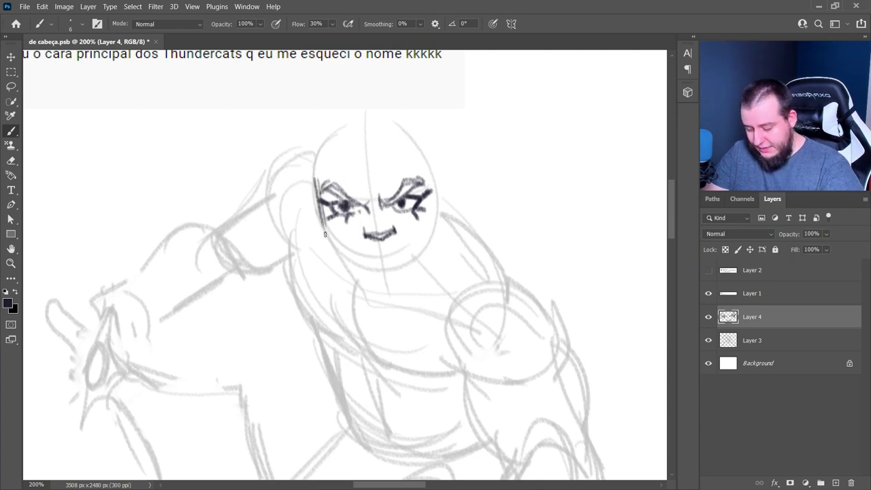
left_click_drag(429, 168, 433, 234)
key("z")
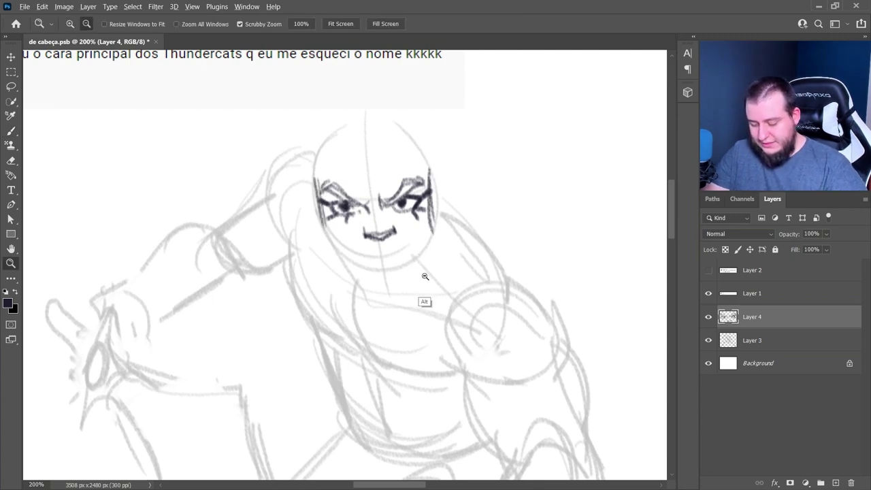
left_click(426, 276, "alt")
key("b")
left_click_drag(433, 310, 412, 256)
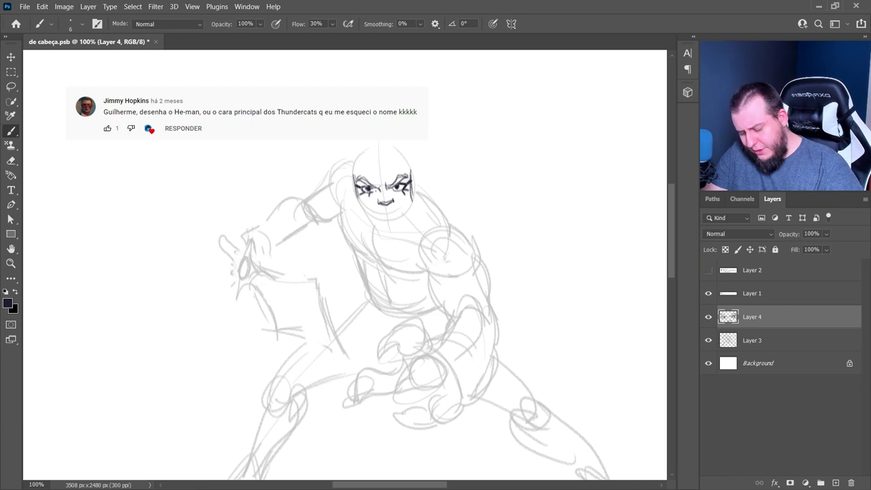
- Draw the creases around the mouth, the jawline and the chin, erasing stray strokes
left_click_drag(400, 200, 404, 220)
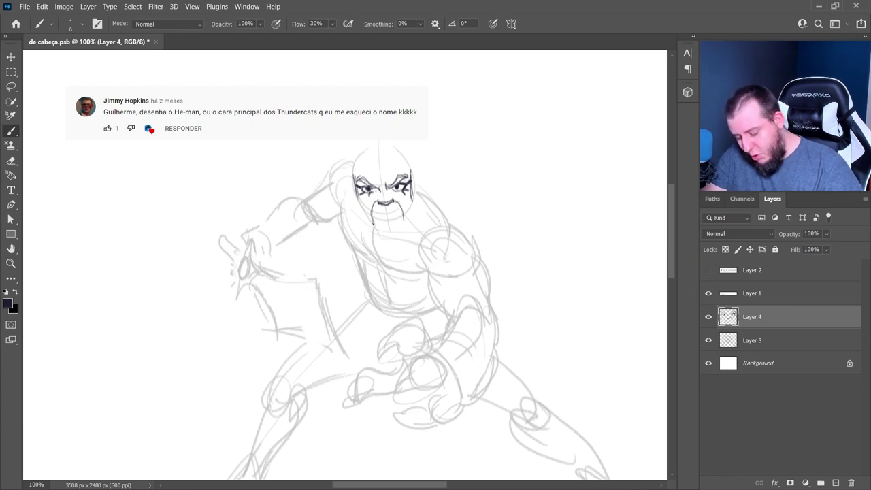
mouse_move(365, 218)
left_mouse_down()
mouse_move(379, 232)
mouse_move(366, 223)
left_mouse_up()
key("e")
key("b")
left_click_drag(354, 185, 359, 205)
left_click_drag(384, 240, 397, 236)
left_click_drag(412, 204, 397, 236)
- Reposition and transform the drawn face so it fits inside the head outline
key("v")
left_click_drag(407, 208, 408, 197)
key("ctrl+t")
left_click_drag(412, 157, 415, 150)
key("Return")
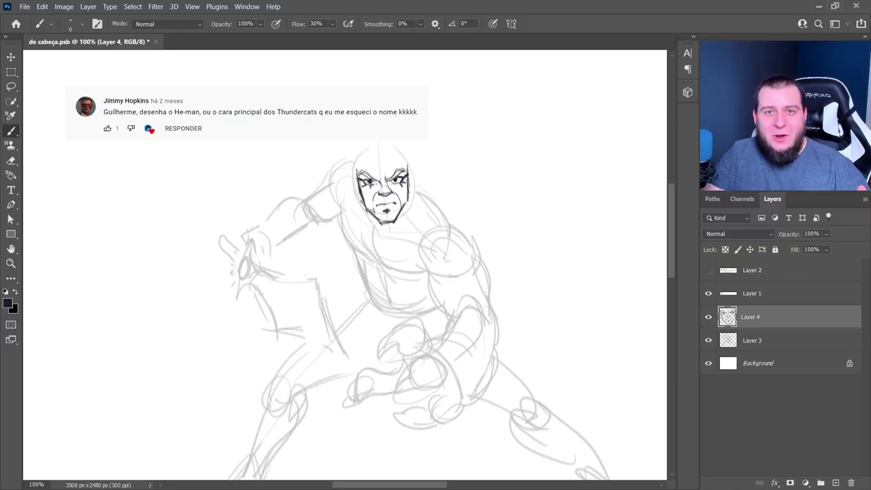
left_click_drag(412, 187, 411, 190)
left_click_drag(356, 183, 361, 198)
key("ctrl+z")
key("ctrl+z")
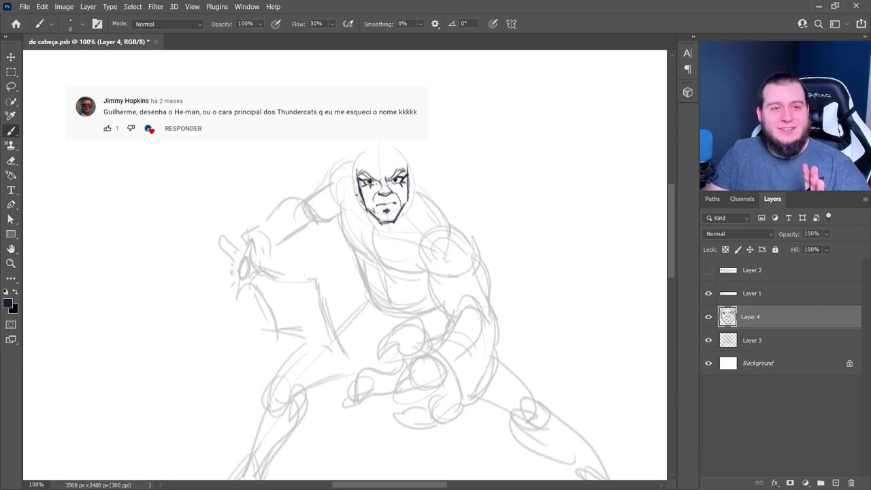
- Move the comment image layer, Layer 1, below Layer 3 and make Layer 4 active again
left_click_drag(422, 138, 419, 152)
left_click_drag(776, 299, 774, 349)
left_click(769, 294)
- Draw the spiky, flame-like mane around the head and the hairline across the forehead, erasing misplaced strokes
mouse_move(412, 136)
left_mouse_down()
mouse_move(365, 75)
mouse_move(353, 127)
left_mouse_up()
key("e")
left_click_drag(365, 77, 352, 129)
key("b")
key("b")
mouse_move(408, 129)
left_mouse_down()
mouse_move(364, 99)
mouse_move(393, 106)
mouse_move(356, 129)
left_mouse_up()
key("e")
key("b")
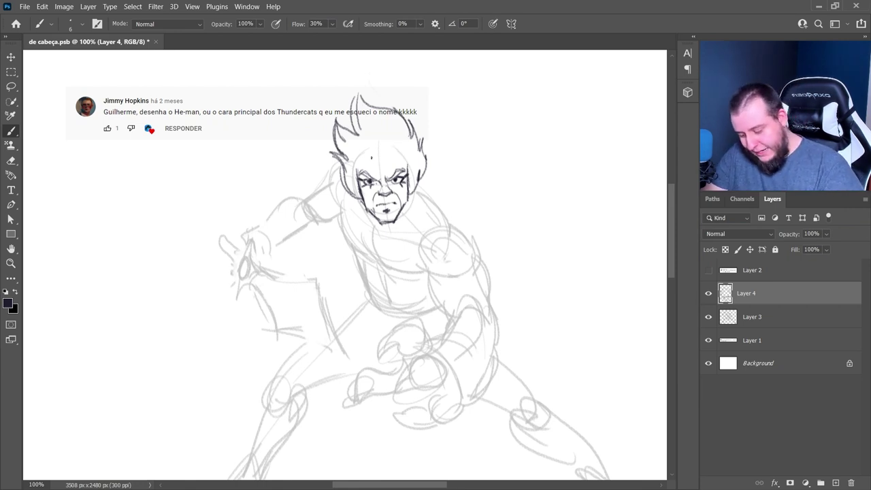
left_click_drag(371, 162, 402, 160)
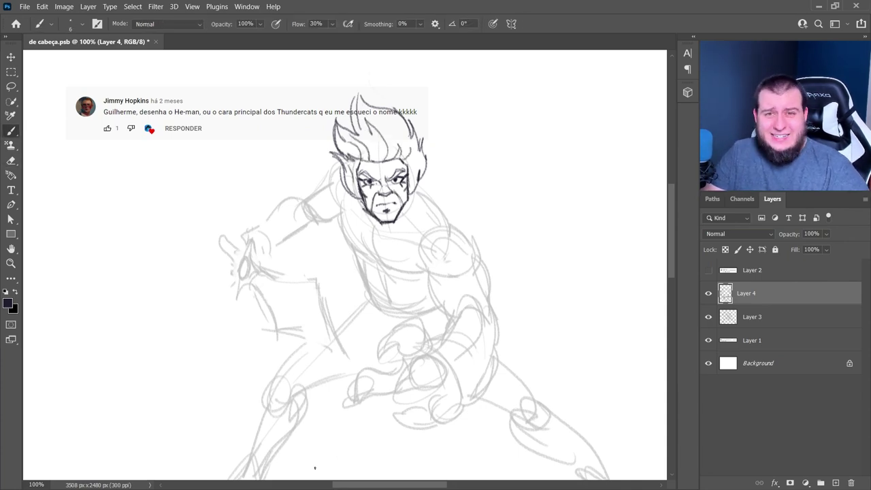
- Clean up the lines around the left-hand eye and strengthen the nose lines on the face
key("z")
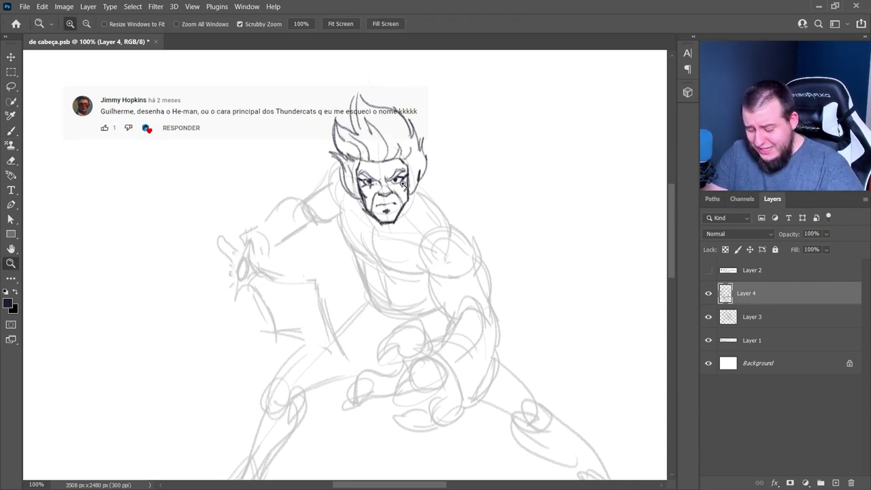
left_click(404, 182)
key("e")
mouse_move(333, 181)
left_mouse_down()
mouse_move(406, 177)
mouse_move(340, 193)
left_mouse_up()
key("b")
key("e")
key("b")
mouse_move(367, 181)
left_mouse_down()
mouse_move(356, 207)
mouse_move(371, 200)
mouse_move(357, 208)
left_mouse_up()
left_click_drag(357, 207, 378, 205)
key("z")
left_click(408, 288, "alt")
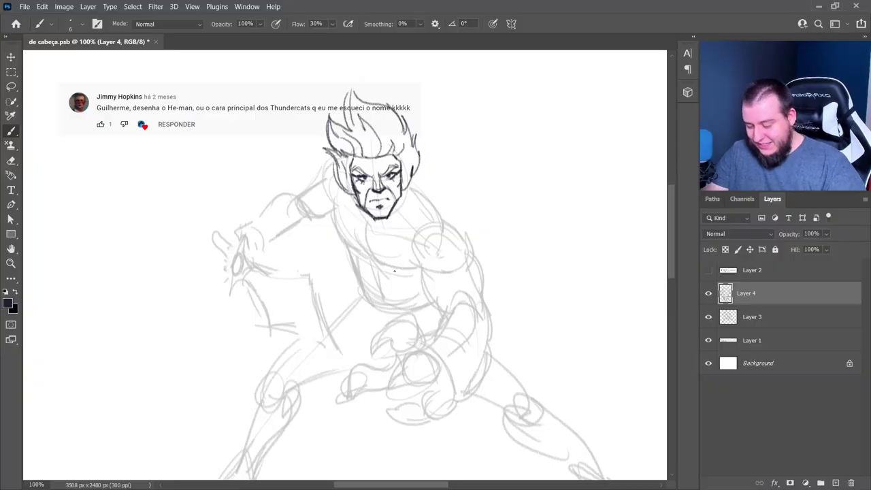
- Set the brush flow to 48% and Layer 3's opacity to 15%, with Layer 4 active for drawing
left_click(331, 25)
left_click_drag(344, 40, 345, 30)
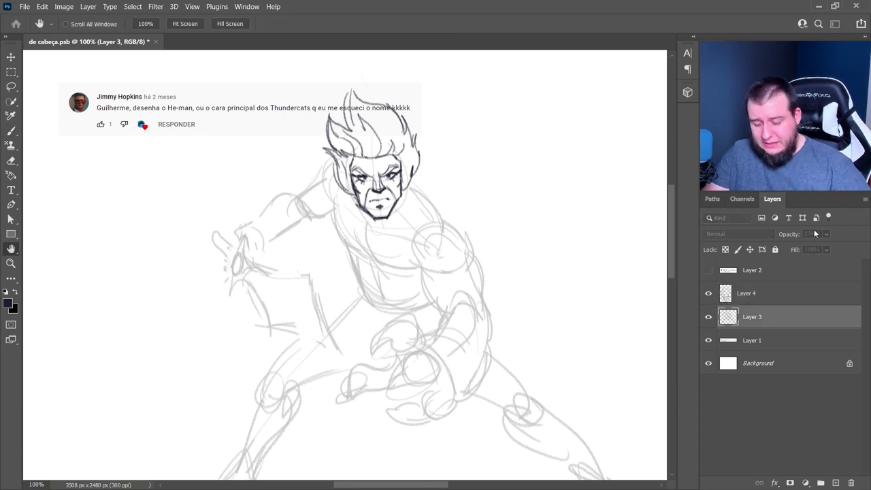
key("b")
left_click(826, 233)
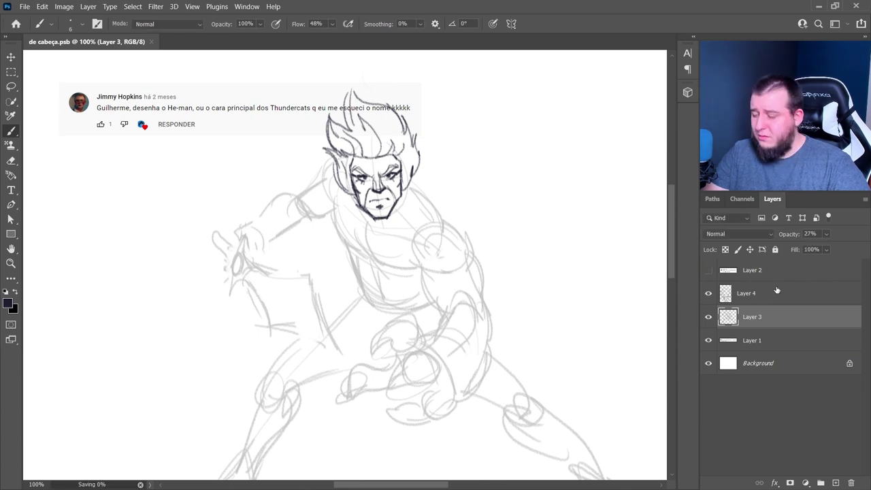
left_click_drag(820, 248, 818, 250)
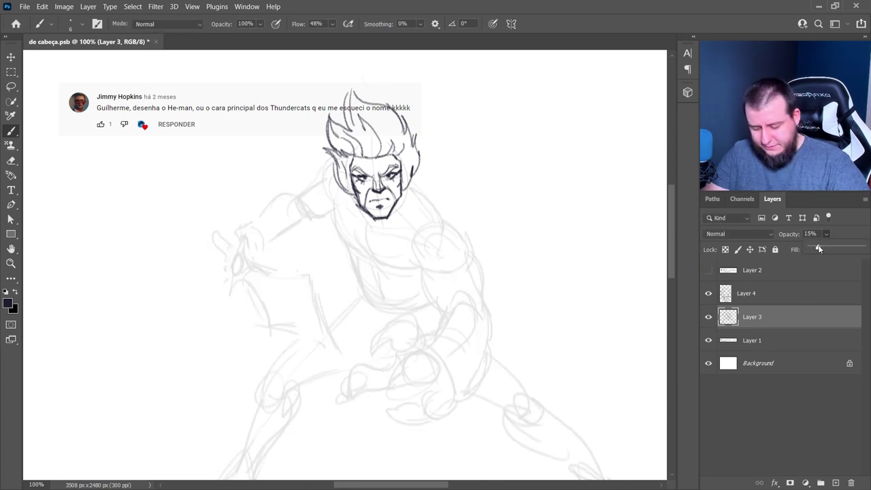
left_click(792, 298)
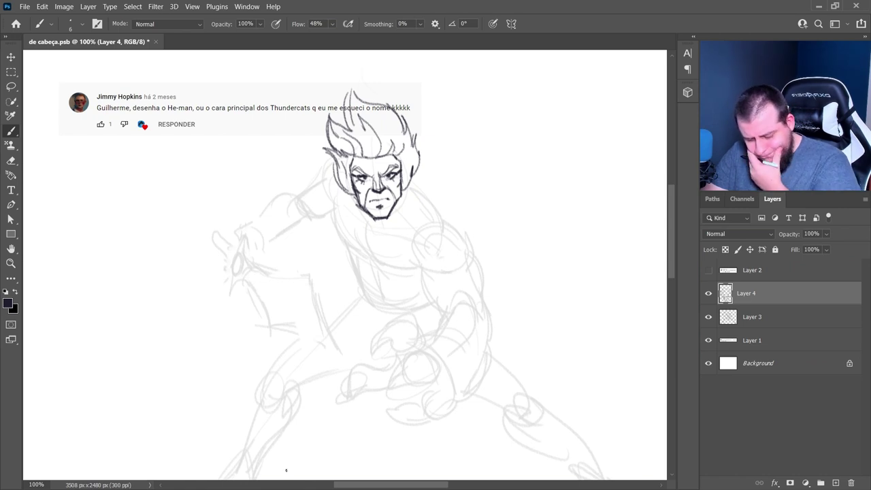
- Draw the torso's side contour with chest and abdominal muscle lines, plus a dark belt with a round buckle
mouse_move(329, 200)
left_mouse_down()
mouse_move(344, 243)
mouse_move(407, 268)
left_mouse_up()
mouse_move(338, 243)
left_mouse_down()
mouse_move(355, 266)
mouse_move(390, 282)
mouse_move(368, 302)
left_mouse_up()
left_click_drag(372, 283, 383, 304)
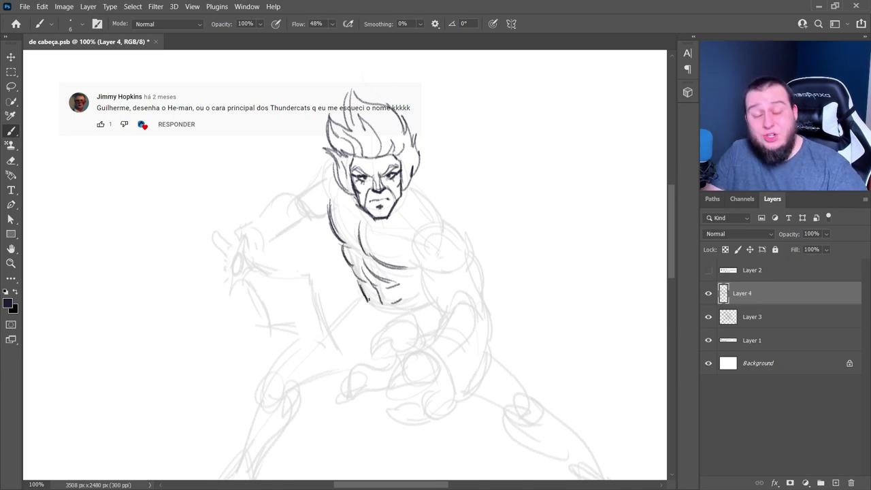
mouse_move(357, 296)
left_mouse_down()
mouse_move(393, 320)
mouse_move(381, 323)
mouse_move(430, 305)
left_mouse_up()
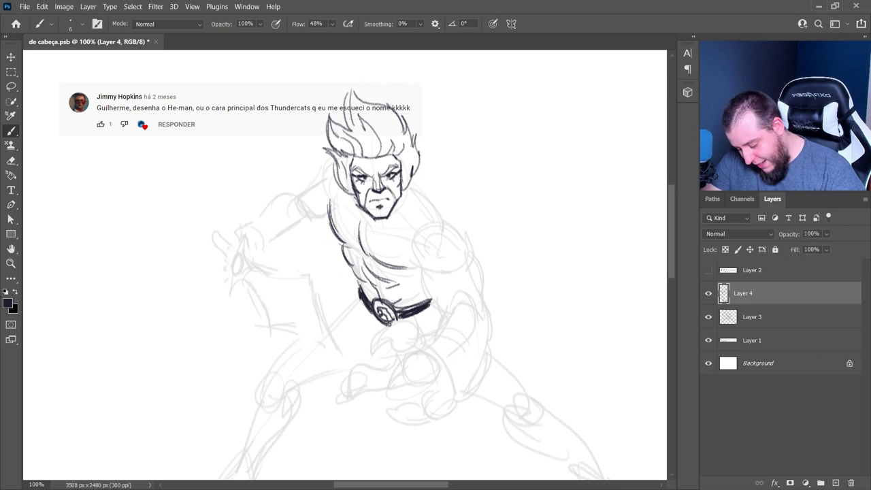
left_click_drag(380, 304, 392, 323)
- Draw the tunic's neckline and armhole edges and the oval shape on the chest
left_click_drag(354, 203, 367, 222)
mouse_move(416, 193)
left_mouse_down()
mouse_move(373, 234)
mouse_move(353, 236)
left_mouse_up()
mouse_move(351, 198)
left_mouse_down()
mouse_move(355, 230)
mouse_move(427, 189)
mouse_move(413, 244)
left_mouse_up()
mouse_move(430, 206)
left_mouse_down()
mouse_move(418, 276)
mouse_move(429, 204)
left_mouse_up()
mouse_move(339, 185)
left_mouse_down()
mouse_move(331, 215)
mouse_move(387, 290)
left_mouse_up()
left_click_drag(451, 277, 430, 245)
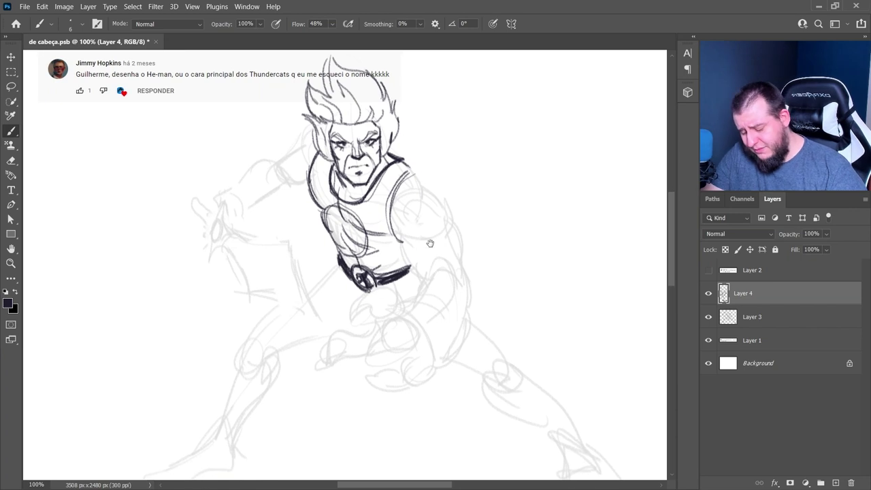
- Draw the muscular shoulder and upper arm of the reaching arm and the fur-edged gauntlet on its forearm
left_click_drag(417, 175, 424, 190)
mouse_move(418, 185)
left_mouse_down()
mouse_move(446, 201)
mouse_move(429, 285)
left_mouse_up()
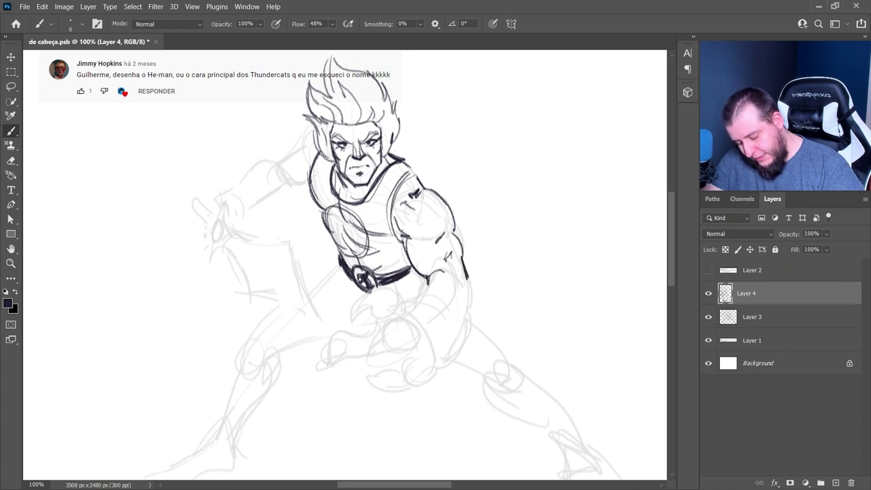
left_click_drag(444, 251, 456, 262)
mouse_move(451, 270)
left_mouse_down()
mouse_move(443, 295)
mouse_move(464, 303)
mouse_move(436, 282)
mouse_move(478, 308)
left_mouse_up()
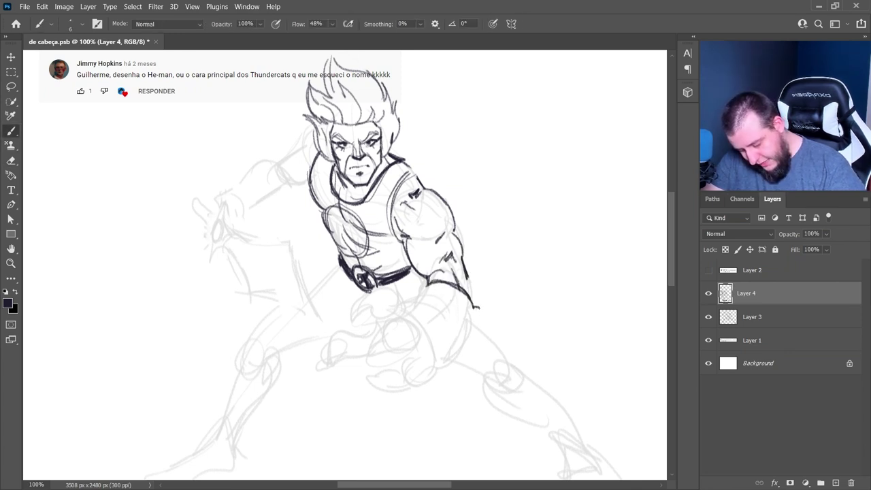
left_click_drag(468, 338, 451, 355)
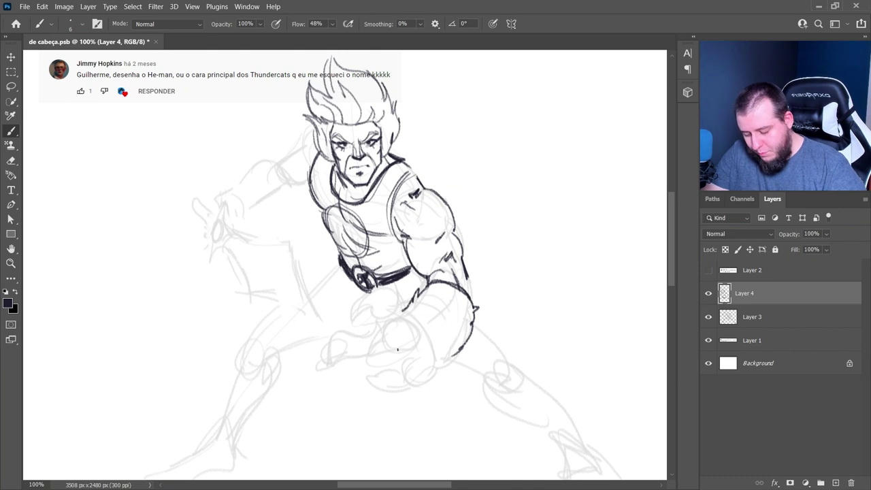
key("e")
mouse_move(381, 345)
left_mouse_down()
mouse_move(372, 358)
mouse_move(401, 358)
mouse_move(385, 359)
left_mouse_up()
key("b")
key("e")
key("b")
mouse_move(379, 357)
left_mouse_down()
mouse_move(412, 351)
mouse_move(371, 357)
left_mouse_up()
key("e")
key("b")
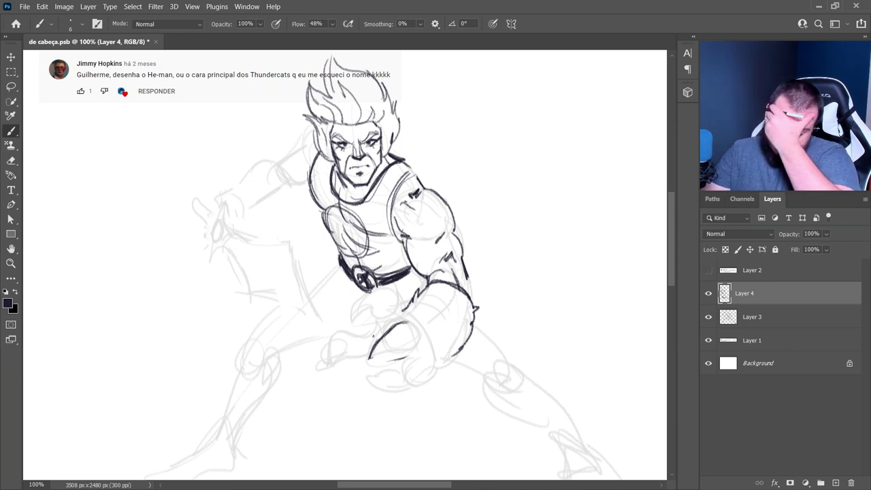
key("ctrl+z")
- Draw the reaching hand with its thumb, bent fingers and pointed claws over the rough sketch
mouse_move(395, 373)
left_mouse_down()
mouse_move(359, 380)
mouse_move(397, 395)
left_mouse_up()
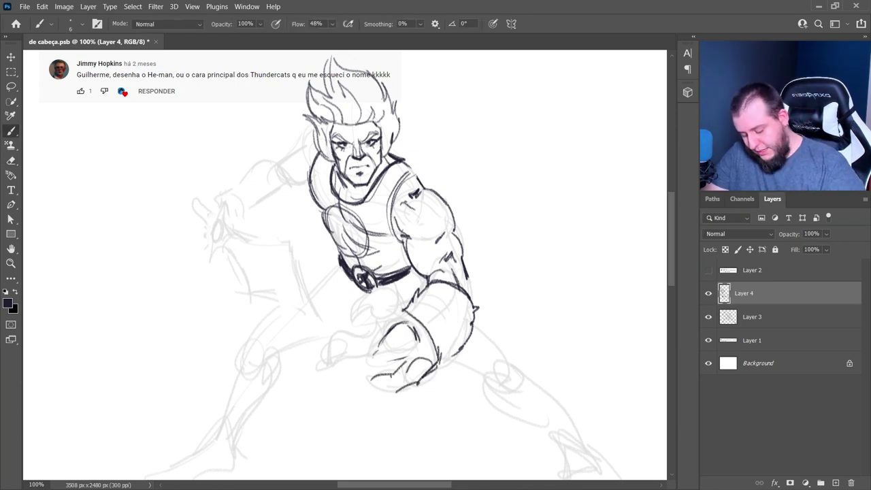
key("e")
key("b")
left_click_drag(383, 334, 373, 356)
key("e")
key("b")
left_click_drag(373, 356, 413, 342)
left_click_drag(394, 296, 404, 313)
mouse_move(367, 295)
left_mouse_down()
mouse_move(393, 297)
mouse_move(356, 317)
mouse_move(375, 321)
mouse_move(393, 309)
mouse_move(337, 331)
mouse_move(333, 360)
left_mouse_up()
left_click_drag(391, 355, 400, 367)
- Resize the eraser and redraw the reaching hand's lowest finger and claw, cleaning up overlapping lines
key("e")
right_click(431, 381)
left_click(514, 181)
key("b")
mouse_move(373, 408)
left_mouse_down()
mouse_move(401, 375)
mouse_move(426, 381)
mouse_move(420, 388)
left_mouse_up()
key("e")
key("b")
mouse_move(402, 390)
left_mouse_down()
mouse_move(428, 373)
mouse_move(413, 393)
left_mouse_up()
left_click_drag(402, 368, 388, 385)
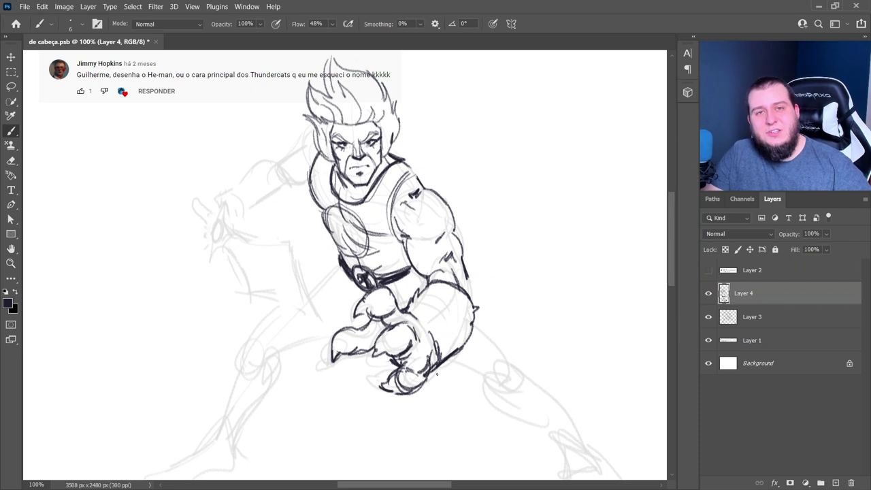
key("e")
left_click_drag(397, 383, 409, 381)
key("b")
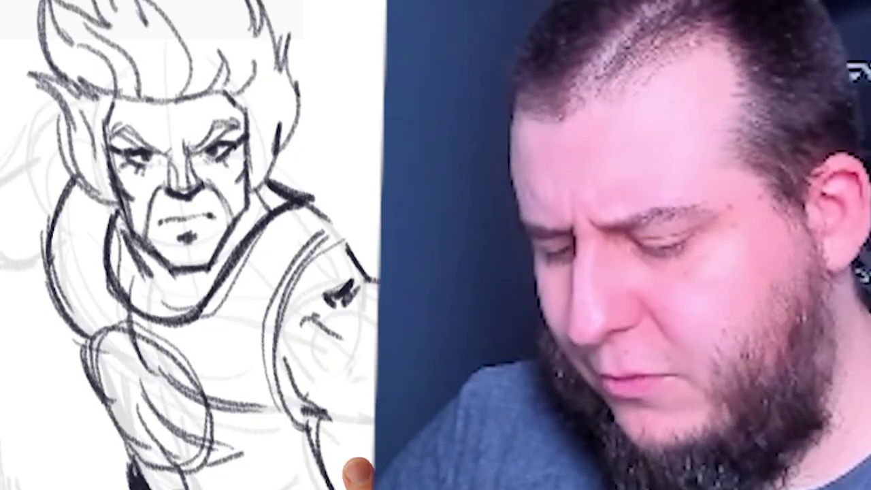
- Draw the bent rear arm from shoulder to wrist with a dark wristband on the forearm
mouse_move(312, 129)
left_mouse_down()
mouse_move(300, 151)
mouse_move(275, 166)
mouse_move(306, 184)
left_mouse_up()
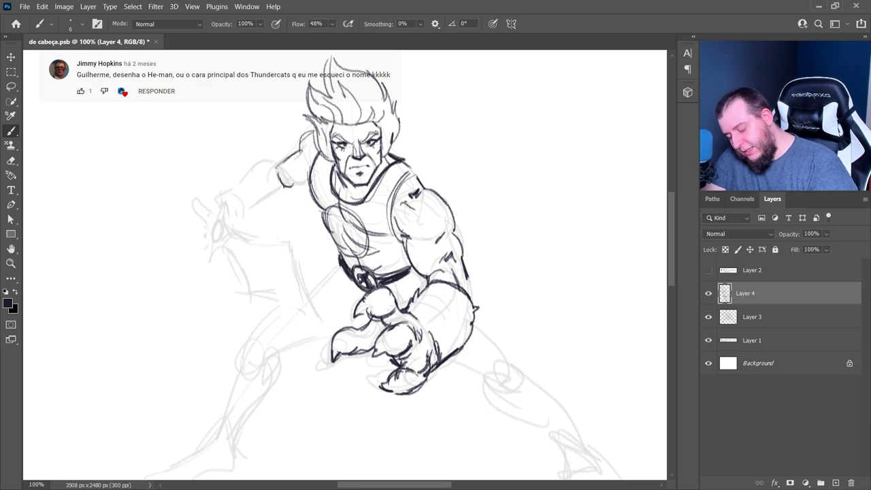
left_click_drag(299, 145, 219, 200)
left_click_drag(230, 199, 240, 214)
mouse_move(285, 189)
left_mouse_down()
mouse_move(253, 206)
mouse_move(279, 176)
left_mouse_up()
left_click_drag(272, 200, 238, 215)
left_click_drag(250, 185, 236, 203)
left_click_drag(415, 220, 434, 206)
left_click_drag(432, 219, 451, 216)
key("ctrl+z")
key("ctrl+z")
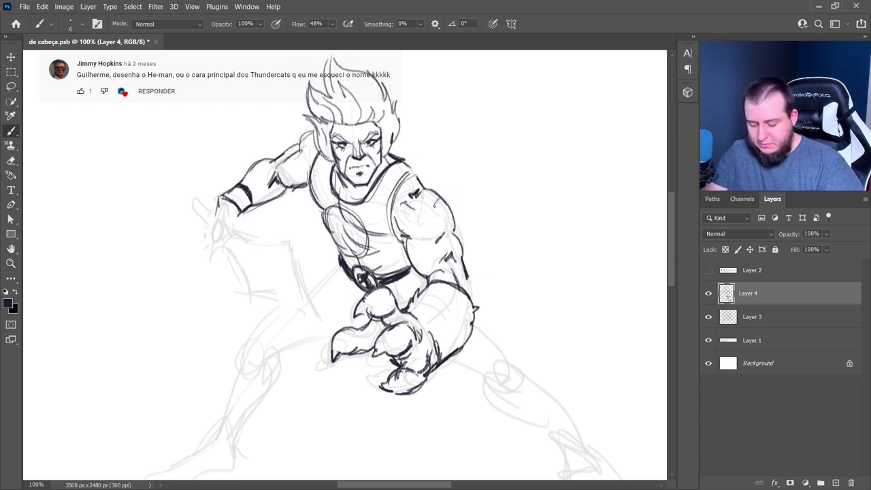
- Draw pointed stripe markings on both arms and reinforce the tunic's shoulder edges
left_click_drag(457, 244, 442, 257)
left_click_drag(249, 180, 259, 162)
left_click_drag(283, 160, 293, 149)
key("e")
key("b")
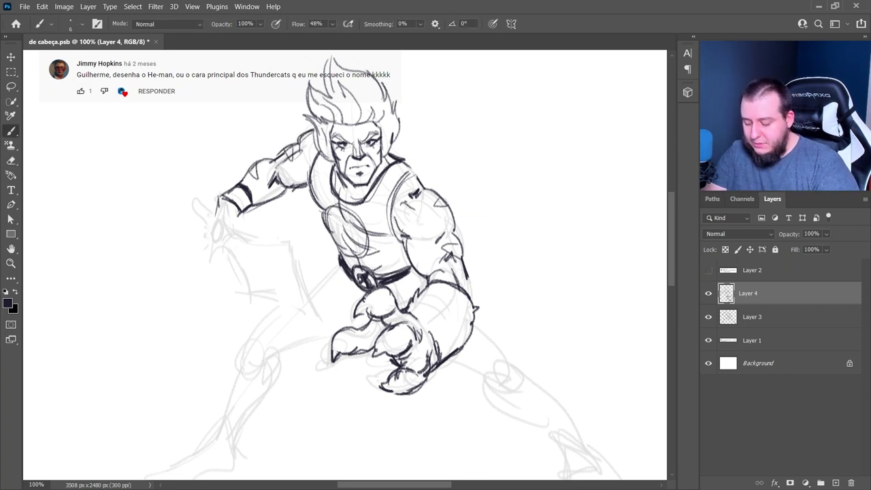
left_click_drag(391, 155, 420, 179)
left_click_drag(304, 157, 310, 172)
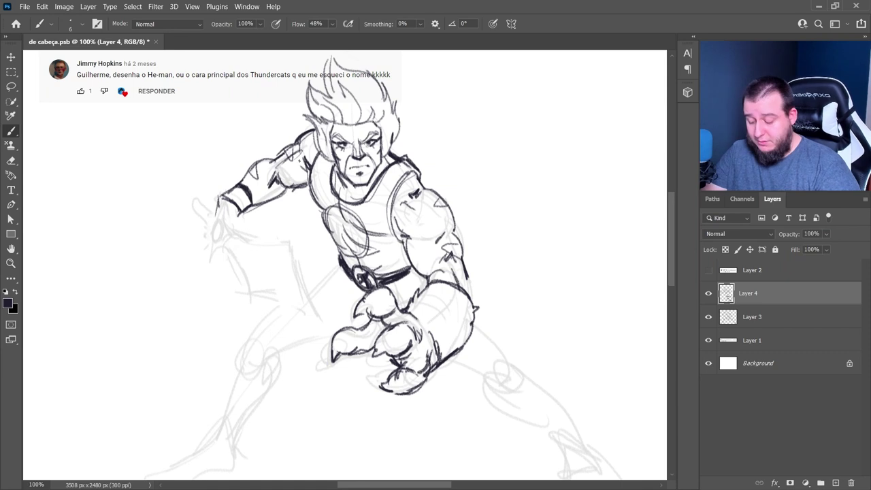
- Draw the left-hand leg with its thigh, bent knee, cuffed boot and pointed foot
left_click_drag(440, 378, 446, 306)
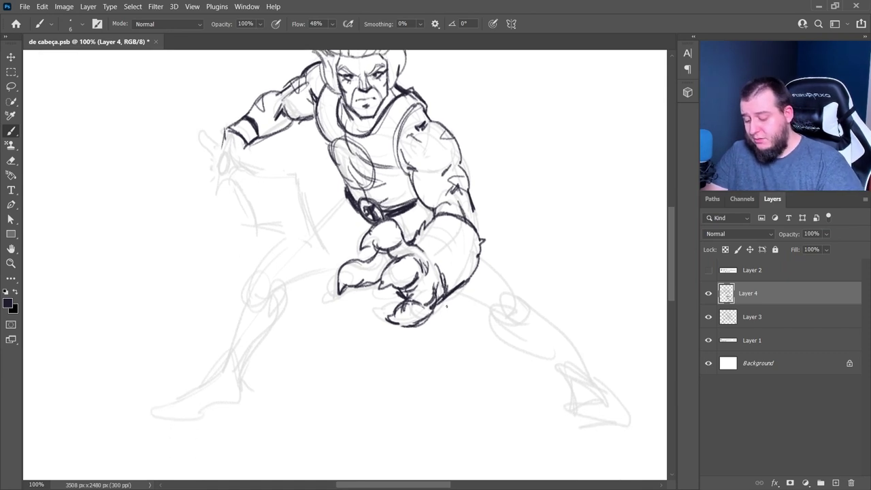
mouse_move(347, 200)
left_mouse_down()
mouse_move(269, 253)
mouse_move(248, 284)
mouse_move(246, 309)
left_mouse_up()
left_click_drag(348, 204, 260, 264)
left_click_drag(361, 249, 275, 279)
left_click_drag(283, 322, 243, 377)
mouse_move(241, 314)
left_mouse_down()
mouse_move(286, 315)
mouse_move(212, 382)
mouse_move(157, 412)
mouse_move(248, 405)
left_mouse_up()
left_click_drag(212, 384, 158, 410)
- Draw the outstretched right-hand leg with its thigh, knee, calf and foot
left_click_drag(480, 250, 566, 382)
mouse_move(522, 337)
left_mouse_down()
mouse_move(586, 376)
mouse_move(597, 396)
left_mouse_up()
left_click_drag(559, 366, 569, 404)
left_click_drag(564, 401, 597, 415)
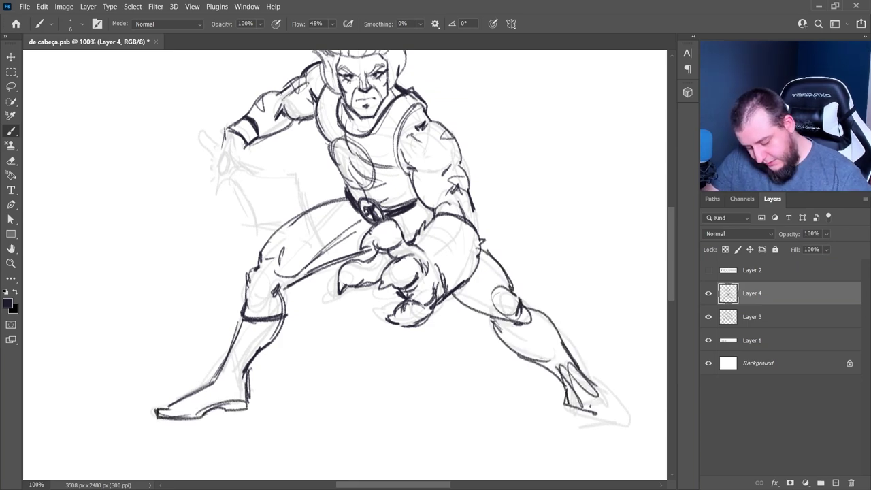
left_click_drag(587, 388, 628, 418)
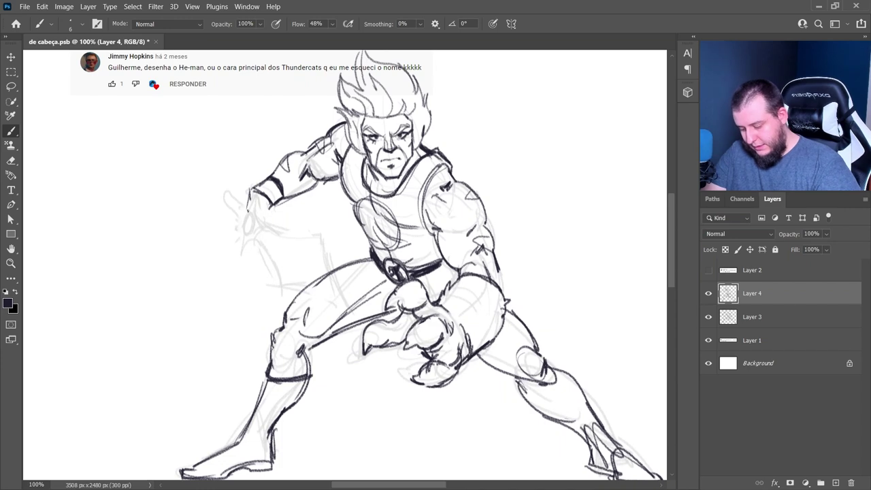
- Try to draw the rear hand gripping a sword, with its handle, round-jewelled guard and first blade edge
mouse_move(249, 191)
left_mouse_down()
mouse_move(233, 238)
mouse_move(247, 246)
left_mouse_up()
key("e")
key("b")
mouse_move(267, 198)
left_mouse_down()
mouse_move(253, 225)
mouse_move(244, 221)
mouse_move(240, 261)
left_mouse_up()
left_click_drag(257, 227, 242, 258)
left_click_drag(262, 197, 242, 262)
mouse_move(259, 216)
left_mouse_down()
mouse_move(251, 224)
mouse_move(212, 203)
left_mouse_up()
left_click_drag(219, 190, 282, 284)
mouse_move(291, 284)
left_mouse_down()
mouse_move(372, 318)
mouse_move(268, 249)
mouse_move(299, 288)
left_mouse_up()
- Try to draw the sword as a broad, straight-edged blade pointing toward the reaching hand
key("e")
key("b")
left_click_drag(322, 245, 368, 314)
key("e")
left_click_drag(268, 233, 320, 245)
left_click_drag(325, 248, 347, 295)
key("b")
left_click_drag(265, 230, 333, 250)
left_click_drag(262, 235, 369, 313)
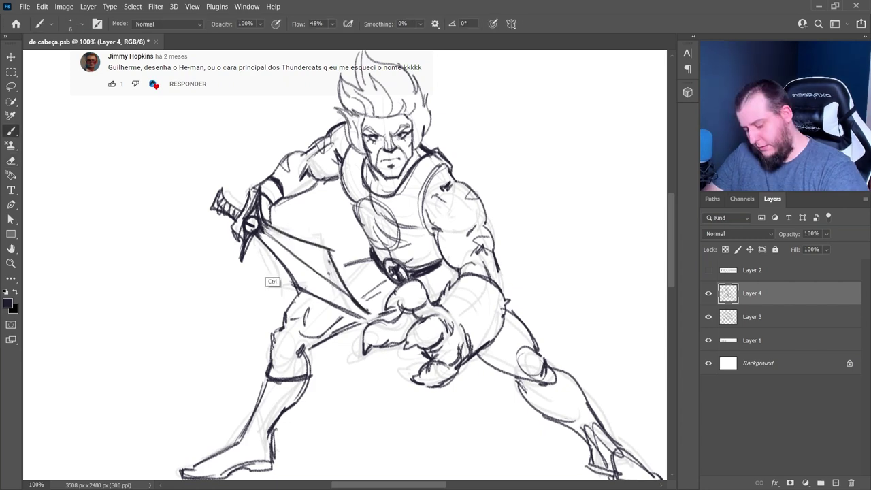
- Try to reshape the sword blade with curved edges and a central ridge, erasing the angular outline
left_click_drag(273, 245, 367, 317)
left_click_drag(264, 227, 327, 260)
left_click_drag(326, 259, 361, 313)
key("e")
left_click_drag(323, 241, 358, 298)
key("b")
left_click_drag(272, 229, 333, 259)
mouse_move(267, 249)
left_mouse_down()
mouse_move(332, 304)
mouse_move(376, 320)
left_mouse_up()
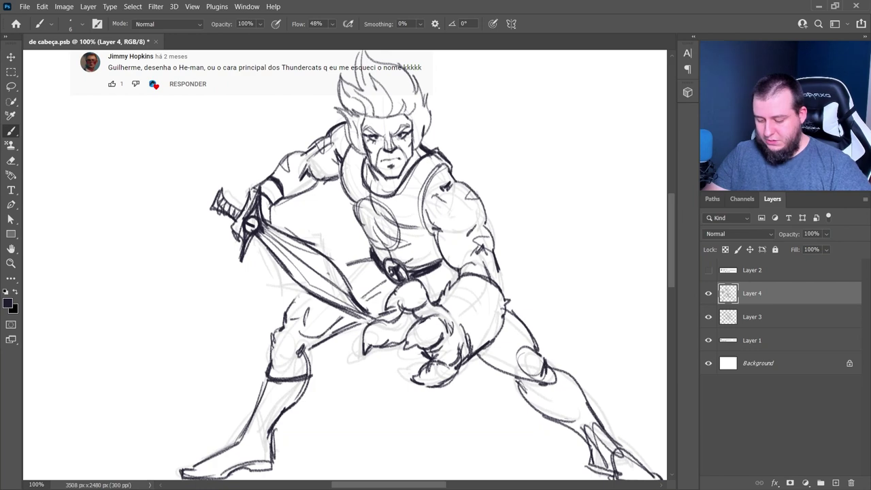
- Erase the whole sword and the hand gripping it, and return to the brush
key("ctrl+z")
key("e")
mouse_move(241, 261)
left_mouse_down()
mouse_move(217, 191)
mouse_move(308, 283)
mouse_move(345, 295)
mouse_move(330, 265)
left_mouse_up()
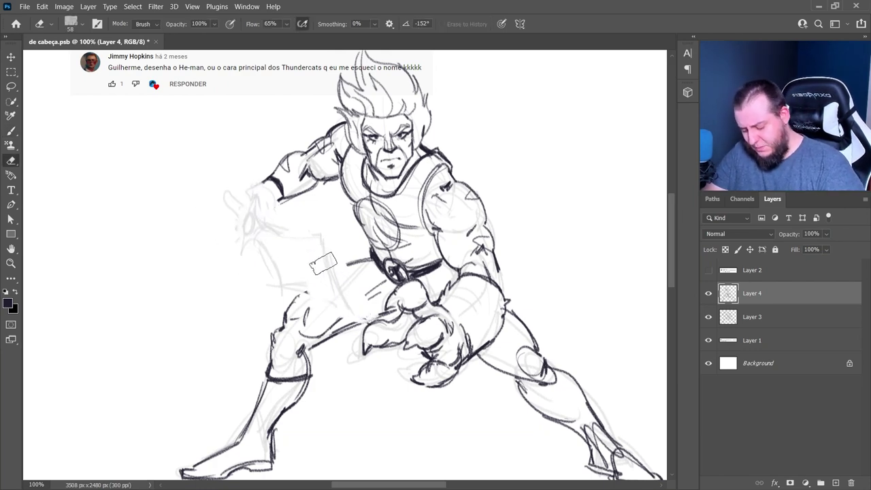
key("b")
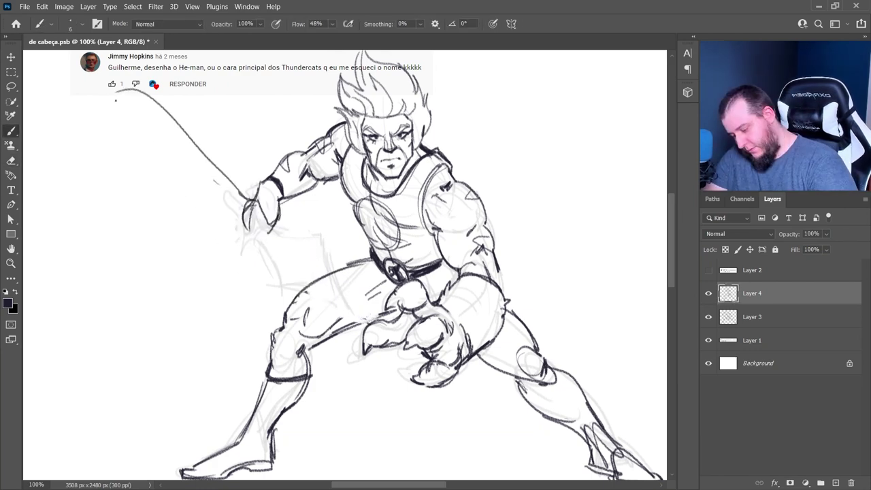
- Redraw the sword in the rear hand with a long leaf-shaped blade, central ridge, dark eye-jewelled guard, gripping fingers and pointed handle
left_click_drag(106, 90, 227, 218)
key("e")
left_click_drag(181, 141, 223, 179)
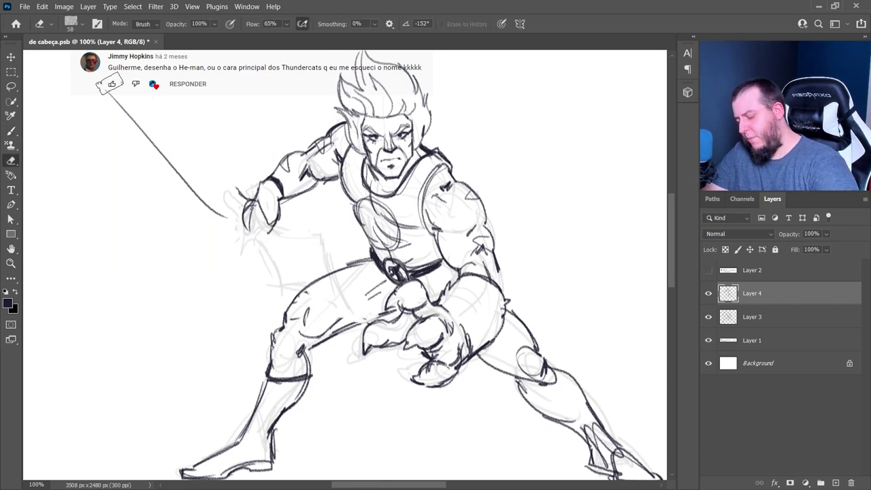
key("b")
left_click_drag(79, 93, 173, 129)
left_click_drag(93, 87, 253, 200)
key("e")
left_click_drag(116, 102, 183, 171)
key("b")
left_click_drag(81, 89, 223, 187)
mouse_move(185, 161)
left_mouse_down()
mouse_move(253, 209)
mouse_move(244, 227)
left_mouse_up()
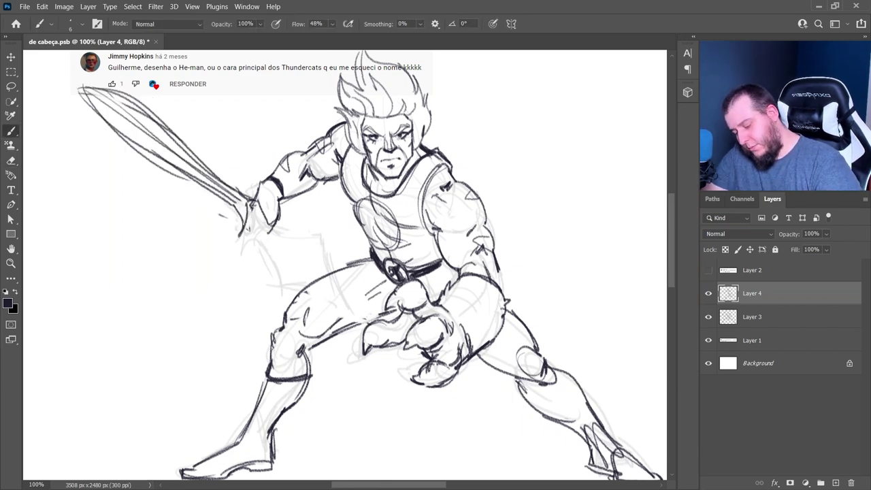
mouse_move(252, 195)
left_mouse_down()
mouse_move(261, 183)
mouse_move(241, 236)
mouse_move(247, 226)
mouse_move(251, 232)
left_mouse_up()
left_click_drag(251, 228, 262, 236)
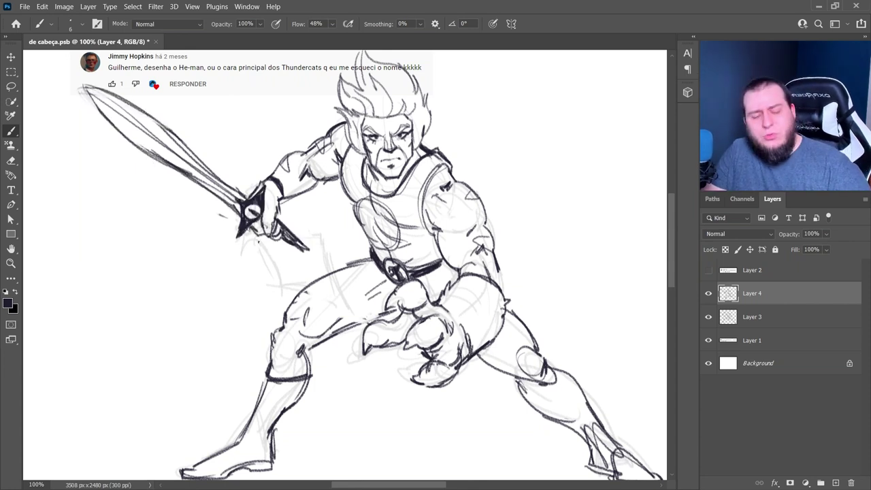
- Add the curved boot cuff below the knee of the extended leg and reinforce the contours of the front arm and forearm
left_click_drag(562, 374, 536, 406)
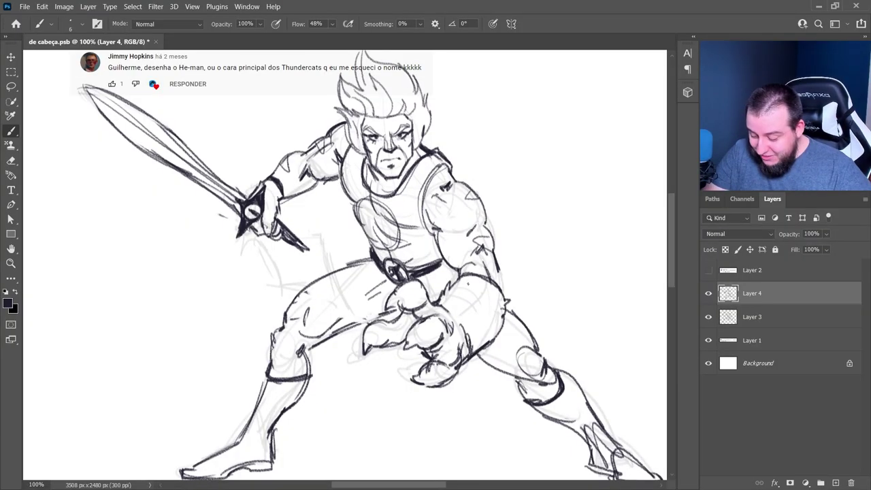
left_click_drag(437, 208, 427, 232)
left_click_drag(485, 223, 500, 268)
left_click_drag(493, 257, 510, 291)
key("e")
key("b")
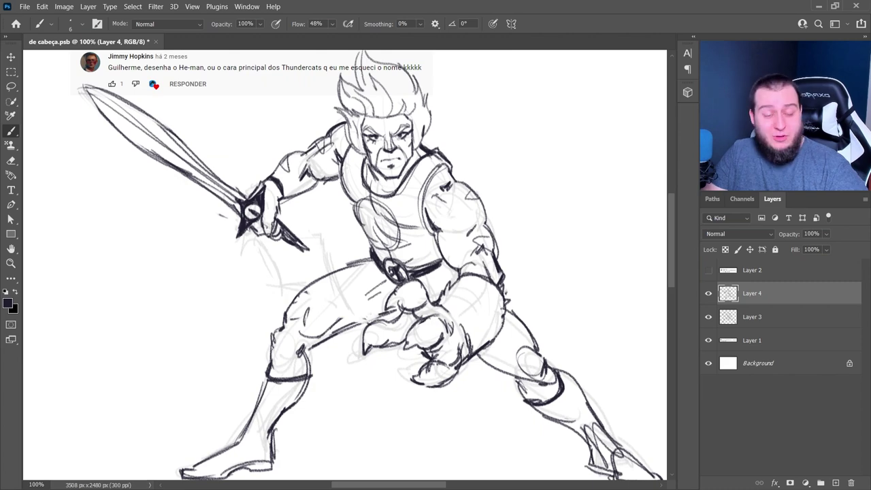
- Move Layer 3 and Layer 4 together to reposition the whole figure on the canvas, and save the document
key("z")
left_click(487, 185, "alt")
key("v")
left_click_drag(477, 243, 473, 284)
key("ctrl+z")
left_click(763, 322, "ctrl")
left_click_drag(484, 216, 472, 255)
key("ctrl+s")
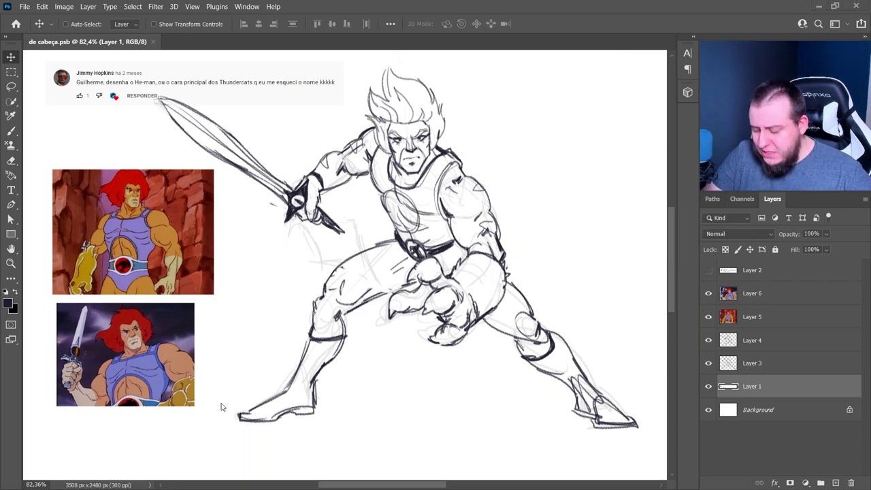
- Paste the reference image of the character holding his sword, scale it to 76.19% and place it beside the figure's head
key("ctrl+v")
left_click_drag(314, 324, 563, 201)
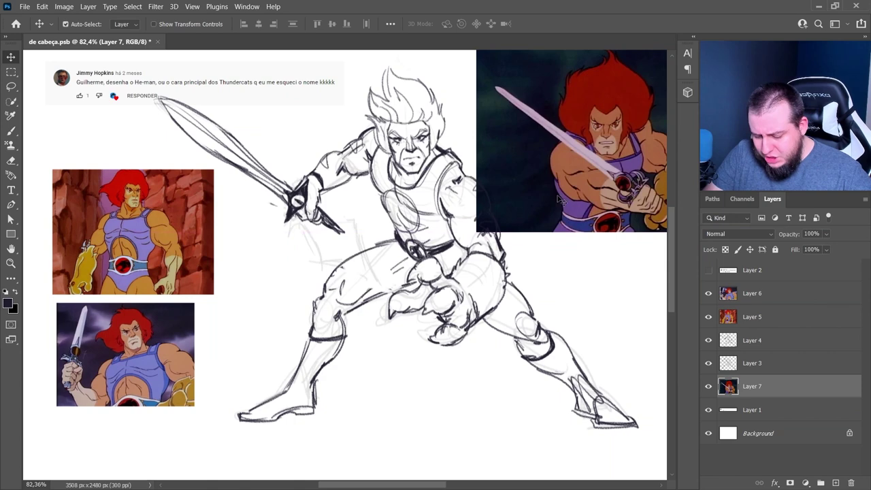
key("ctrl+t")
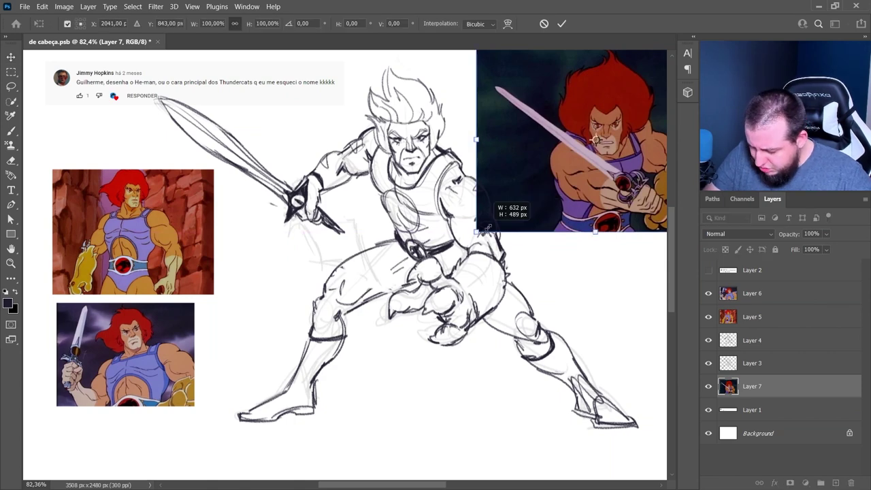
left_click_drag(482, 230, 506, 209)
left_click_drag(534, 136, 525, 138)
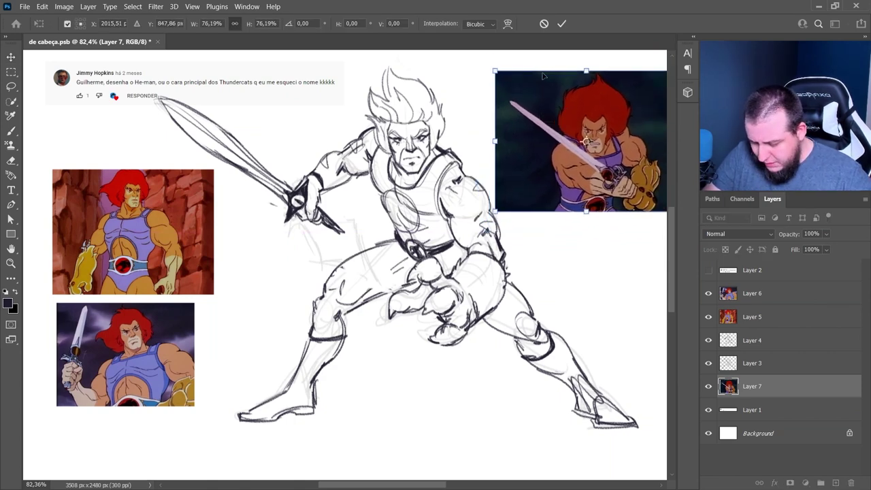
left_click(561, 25)
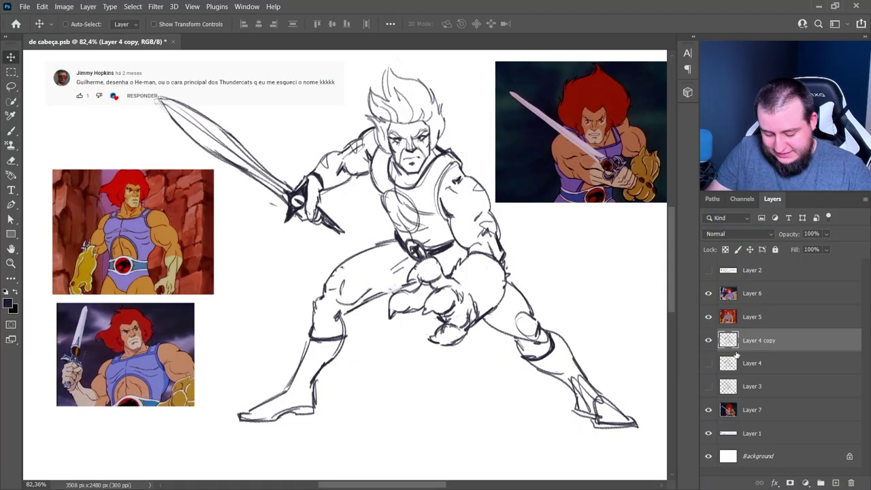
- Fade the line work on Layer 4 copy with the soft Fofão eraser at 401 px and 16% flow
right_click(366, 153)
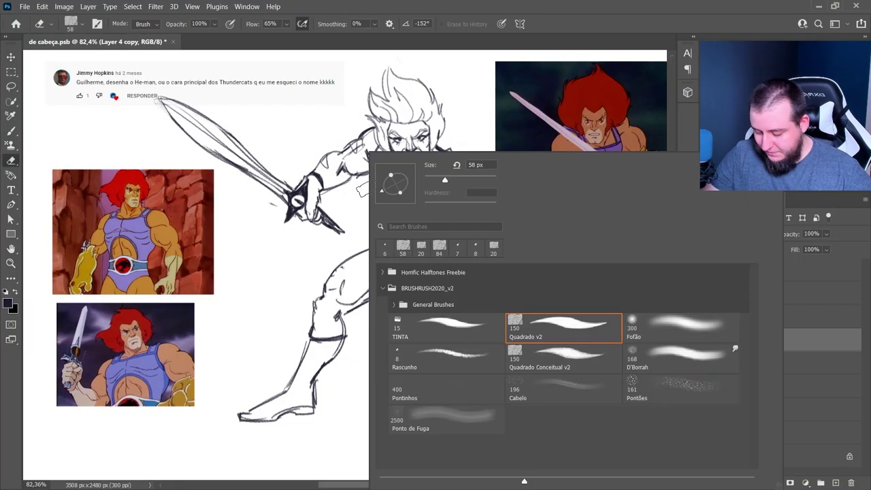
left_click(630, 331)
mouse_move(338, 176)
left_mouse_down()
mouse_move(313, 165)
mouse_move(423, 153)
mouse_move(425, 224)
left_mouse_up()
key("ctrl+z")
key("shift+1")
key("shift+6")
right_click(376, 154)
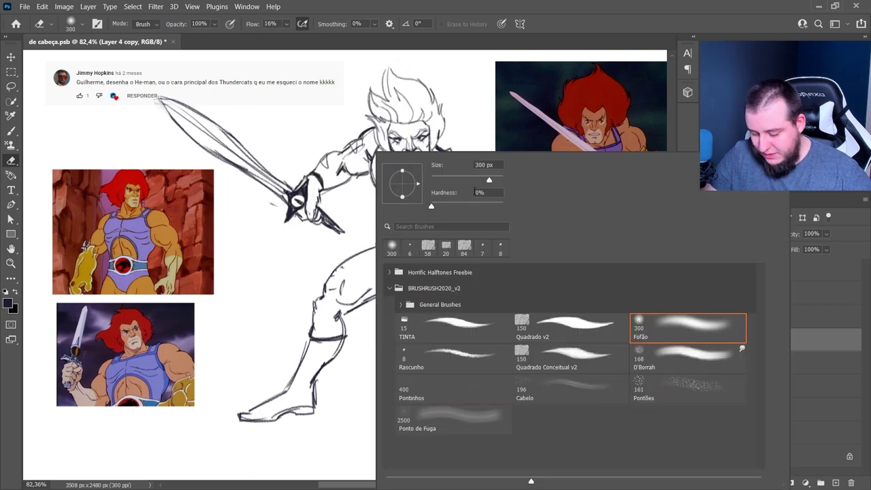
left_click_drag(493, 182, 495, 182)
mouse_move(394, 114)
left_mouse_down()
mouse_move(311, 280)
mouse_move(376, 353)
mouse_move(442, 393)
mouse_move(482, 168)
mouse_move(375, 204)
mouse_move(394, 88)
left_mouse_up()
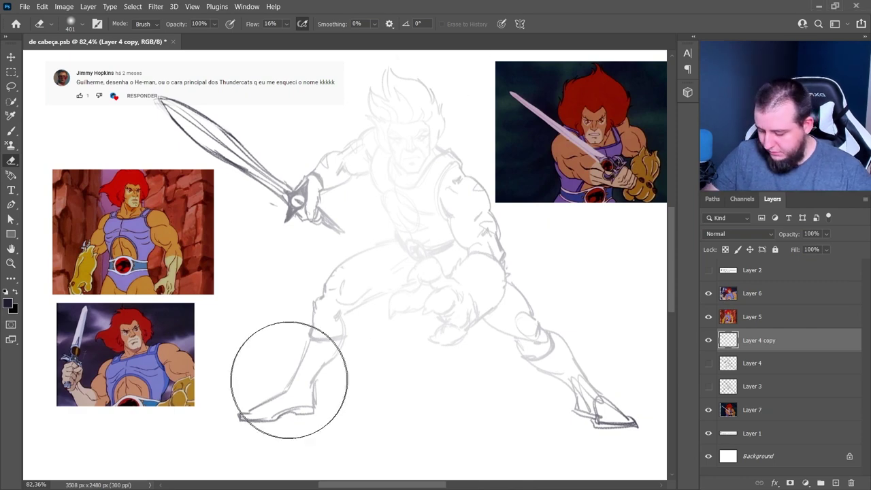
left_click_drag(294, 196, 231, 245)
- Add a new layer above the faded sketch and choose the Rascunho brush for the line work
left_click(835, 482)
key("z")
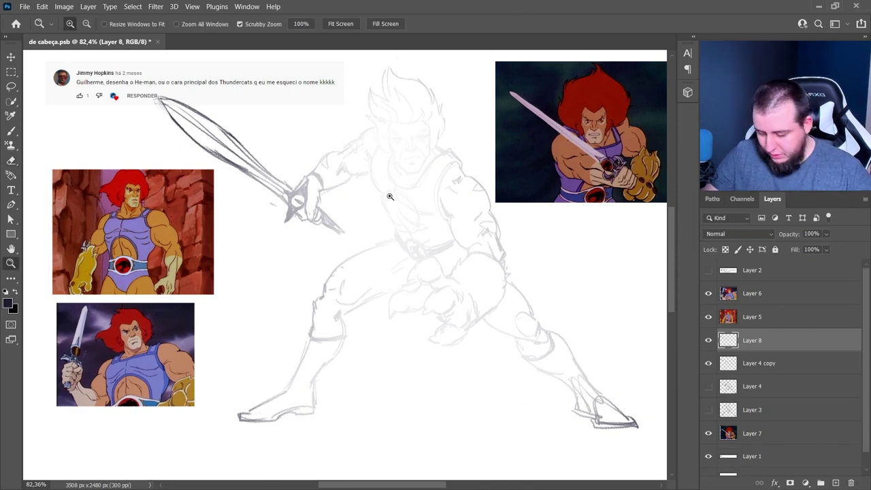
left_click(388, 197)
key("b")
right_click(393, 202)
left_click(437, 337)
left_click(438, 357)
key("Return")
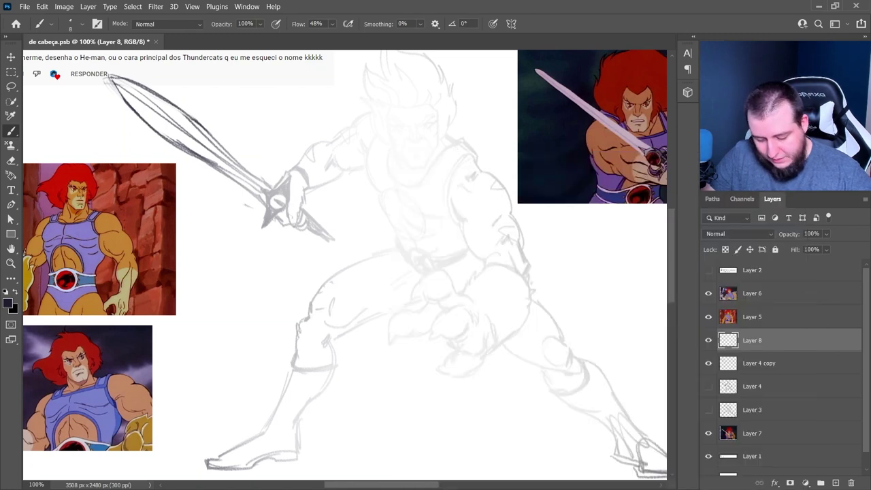
- Set the brush size to 5 px
key("z")
left_click_drag(419, 144, 436, 193)
left_click(415, 179, "alt")
key("b")
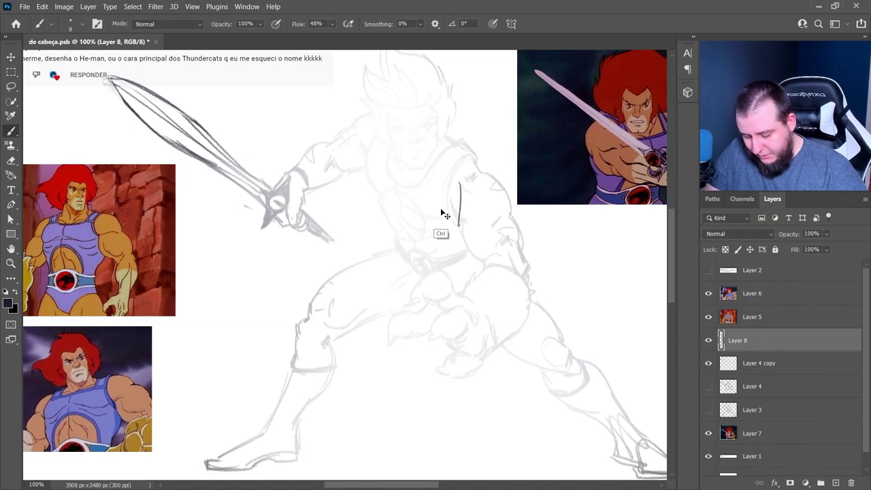
right_click(470, 213)
type("5")
key("Return")
- Draw the nose bridge, nose tip and first mouth lines over the faded face on the new layer
left_click_drag(445, 201, 446, 256)
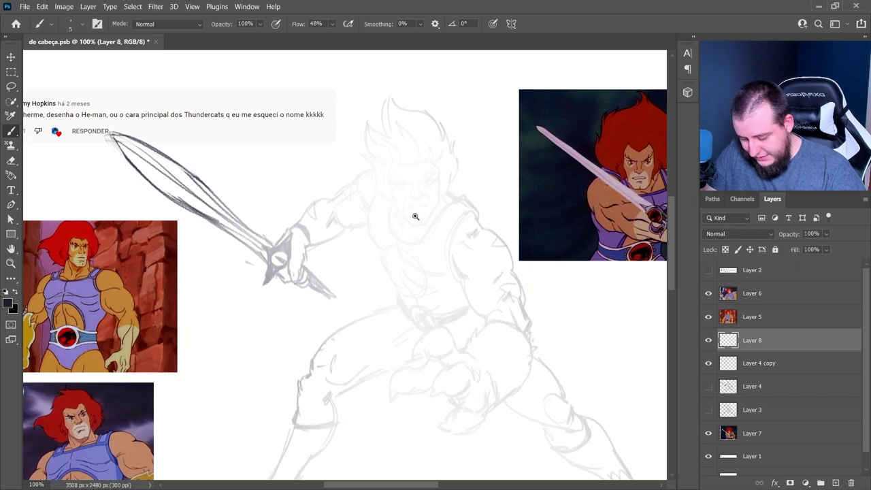
key("z")
left_click(413, 209)
key("b")
left_click_drag(408, 159, 415, 174)
mouse_move(427, 158)
left_mouse_down()
mouse_move(407, 174)
mouse_move(435, 180)
left_mouse_up()
mouse_move(468, 280)
left_mouse_down()
mouse_move(396, 270)
mouse_move(334, 304)
left_mouse_up()
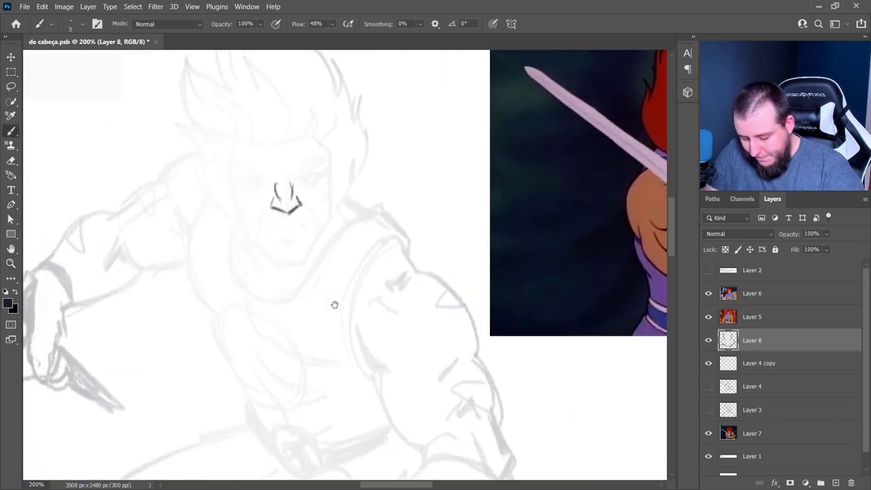
mouse_move(268, 231)
left_mouse_down()
mouse_move(308, 229)
mouse_move(270, 232)
mouse_move(297, 241)
left_mouse_up()
left_click_drag(394, 303, 285, 315)
mouse_move(121, 206)
left_mouse_down()
mouse_move(155, 276)
mouse_move(200, 271)
left_mouse_up()
mouse_move(213, 242)
left_mouse_down()
mouse_move(200, 275)
mouse_move(204, 264)
left_mouse_up()
- Change the eraser brush, clean up stray strokes around the face and return to the brush
key("e")
right_click(227, 228)
left_click(435, 329)
left_click(310, 179)
left_click(206, 255)
left_click_drag(206, 254, 200, 266)
key("b")
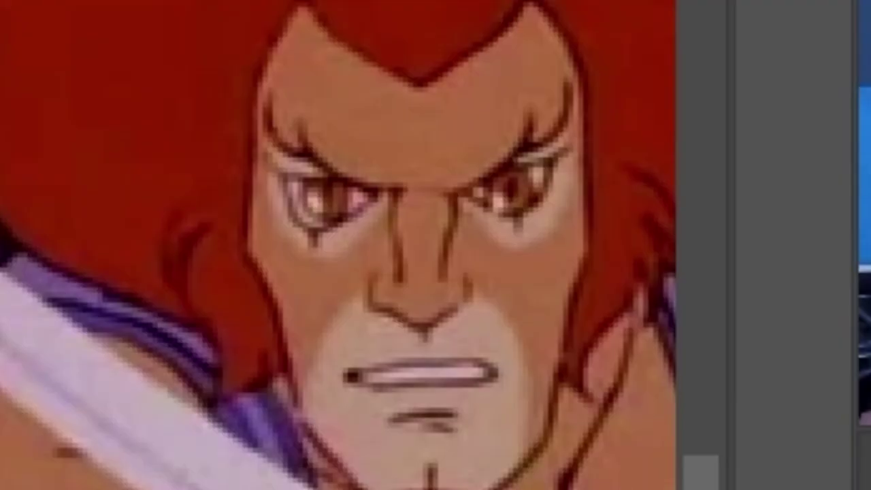
- Draw the angular face outline with a pointed hairline, slanted brows, narrow eyes and chin, following the reference face
key("b")
mouse_move(136, 248)
left_mouse_down()
mouse_move(122, 203)
mouse_move(132, 145)
mouse_move(174, 167)
mouse_move(206, 145)
left_mouse_up()
left_click_drag(205, 144, 219, 206)
left_click_drag(215, 173, 219, 219)
left_click_drag(213, 307, 249, 307)
mouse_move(289, 253)
left_mouse_down()
mouse_move(401, 220)
mouse_move(268, 212)
mouse_move(342, 245)
left_mouse_up()
mouse_move(257, 188)
left_mouse_down()
mouse_move(286, 179)
mouse_move(230, 177)
mouse_move(231, 193)
mouse_move(208, 182)
left_mouse_up()
mouse_move(208, 184)
left_mouse_down()
mouse_move(223, 202)
mouse_move(236, 190)
left_mouse_up()
left_click_drag(327, 268, 245, 289)
left_click_drag(136, 219, 140, 231)
mouse_move(176, 208)
left_mouse_down()
mouse_move(208, 181)
mouse_move(182, 204)
mouse_move(127, 190)
left_mouse_up()
left_click_drag(257, 291, 286, 291)
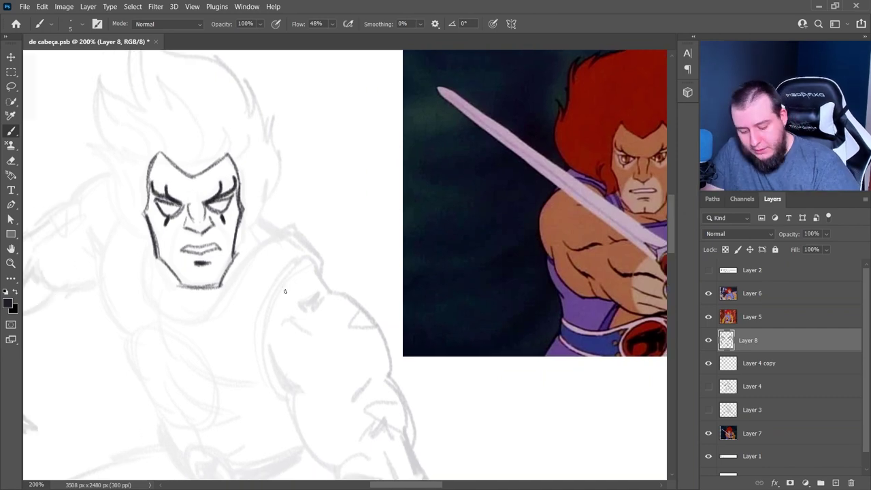
- Add the eye markings, muzzle lines from nose to jaw and chin cleft, and darken the eyes with pupils
left_click_drag(183, 214, 157, 228)
mouse_move(147, 197)
left_mouse_down()
mouse_move(159, 223)
mouse_move(236, 223)
mouse_move(233, 214)
left_mouse_up()
left_click_drag(183, 227, 168, 269)
mouse_move(211, 224)
left_mouse_down()
mouse_move(227, 246)
mouse_move(203, 289)
mouse_move(221, 287)
left_mouse_up()
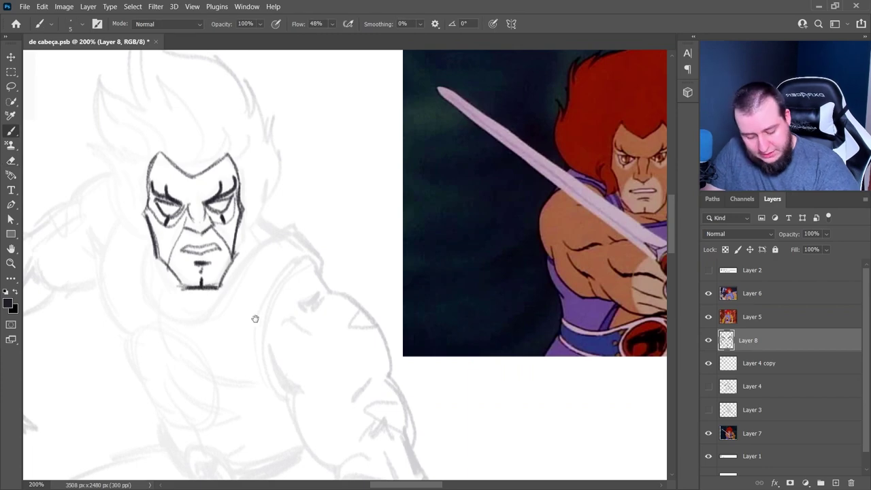
left_click_drag(255, 318, 244, 330)
mouse_move(166, 217)
left_mouse_down()
mouse_move(152, 228)
mouse_move(216, 216)
left_mouse_up()
left_click(206, 216)
left_click(158, 221)
- Draw the hair locks framing the face and the full outline of the mane with spiky tufts
key("z")
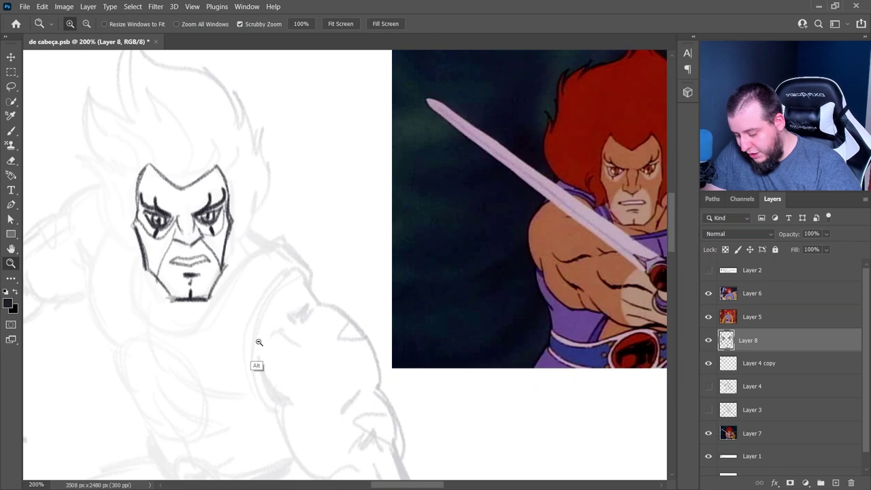
left_click(257, 342, "alt")
left_click_drag(272, 376, 409, 297)
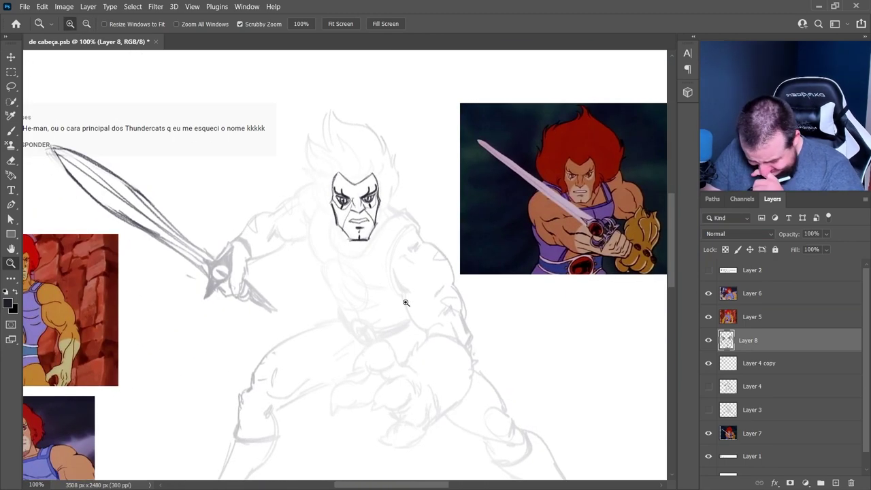
mouse_move(336, 302)
left_mouse_down()
mouse_move(411, 303)
mouse_move(387, 285)
mouse_move(344, 289)
left_mouse_up()
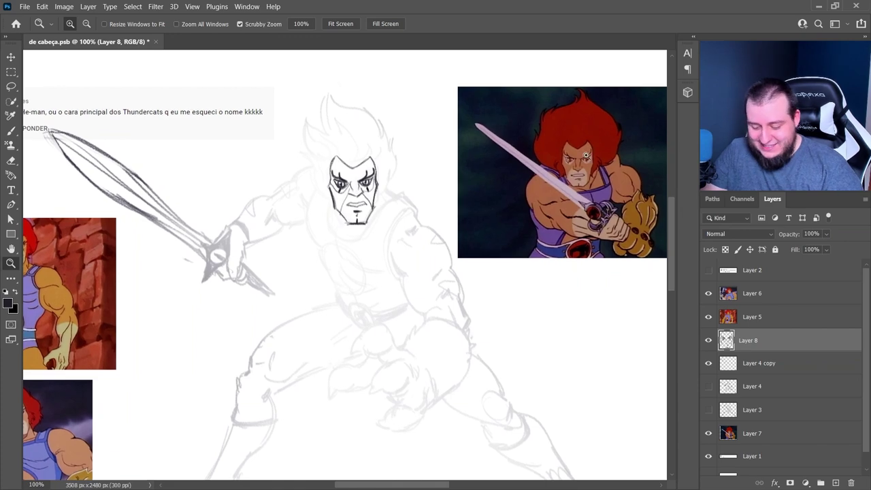
left_click_drag(425, 285, 484, 256)
key("b")
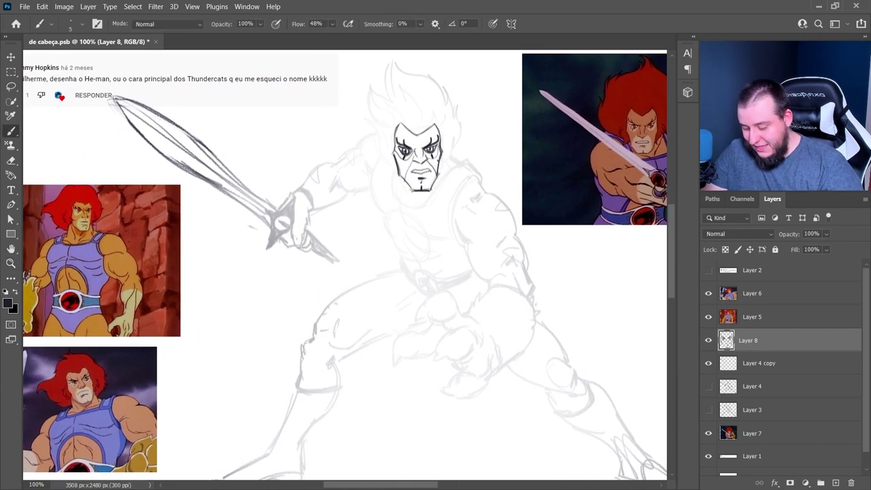
left_click_drag(440, 204, 438, 223)
left_click_drag(383, 148, 384, 175)
left_click_drag(441, 147, 444, 173)
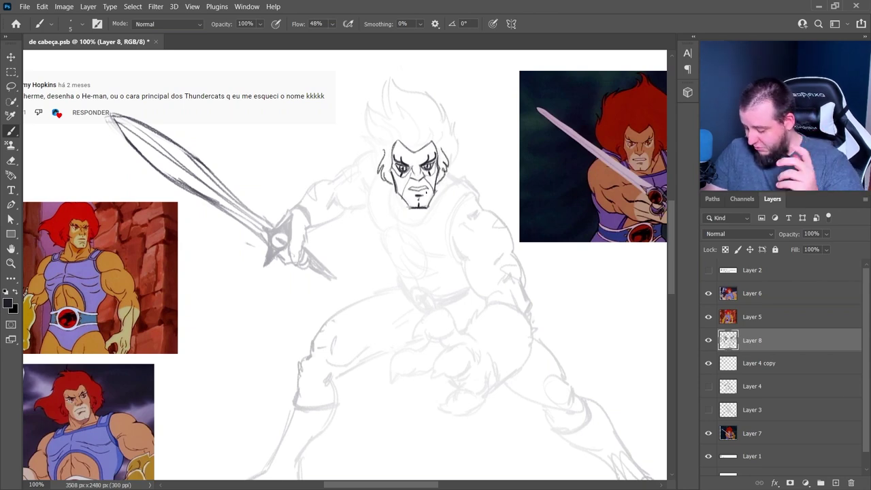
mouse_move(449, 173)
left_mouse_down()
mouse_move(459, 150)
mouse_move(449, 117)
mouse_move(396, 81)
mouse_move(328, 125)
mouse_move(354, 133)
mouse_move(378, 168)
left_mouse_up()
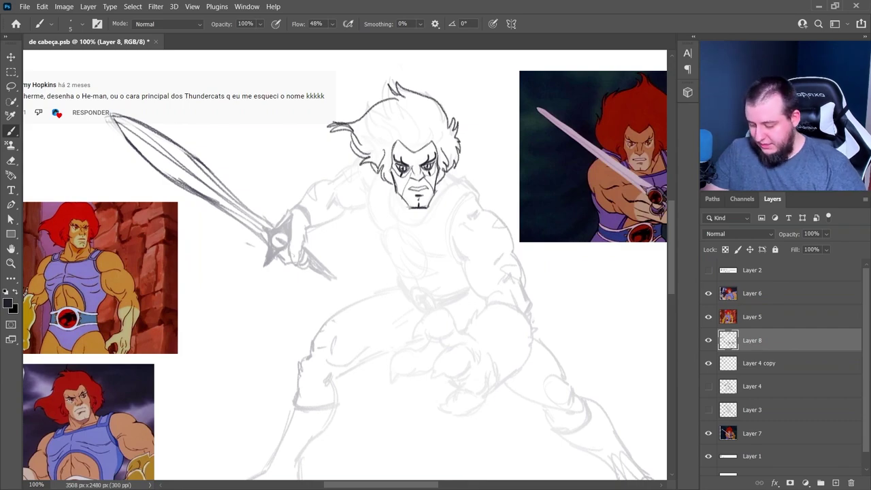
- Erase the stray marks between the brows and return to the brush
key("e")
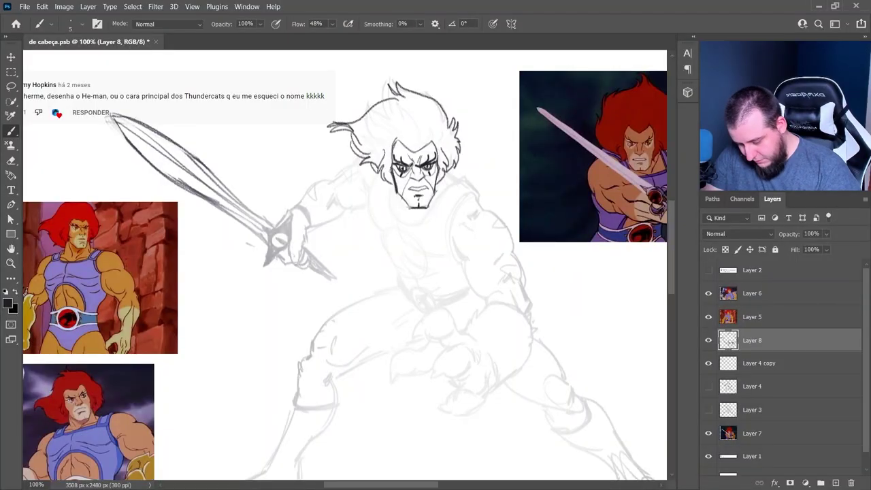
key("e")
left_click_drag(411, 157, 415, 161)
key("b")
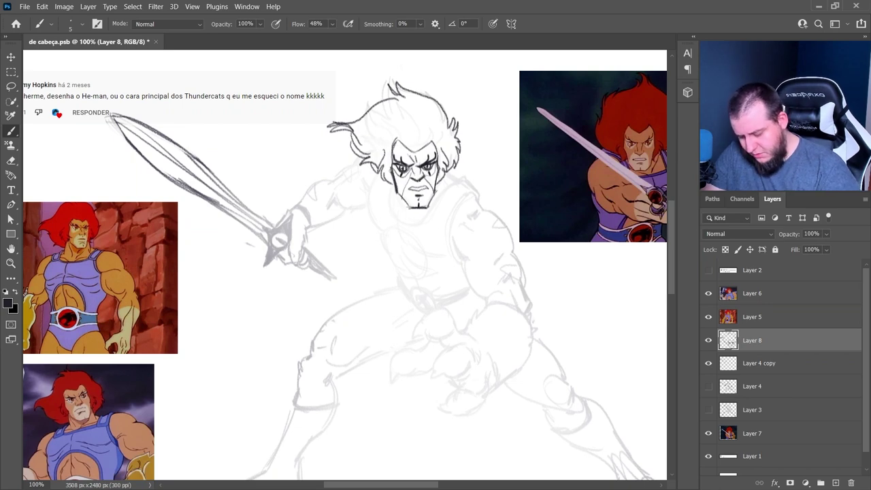
- Draw the torso's outer contour, the line under the chest and the curved opening over the abdomen
left_click_drag(462, 327, 463, 294)
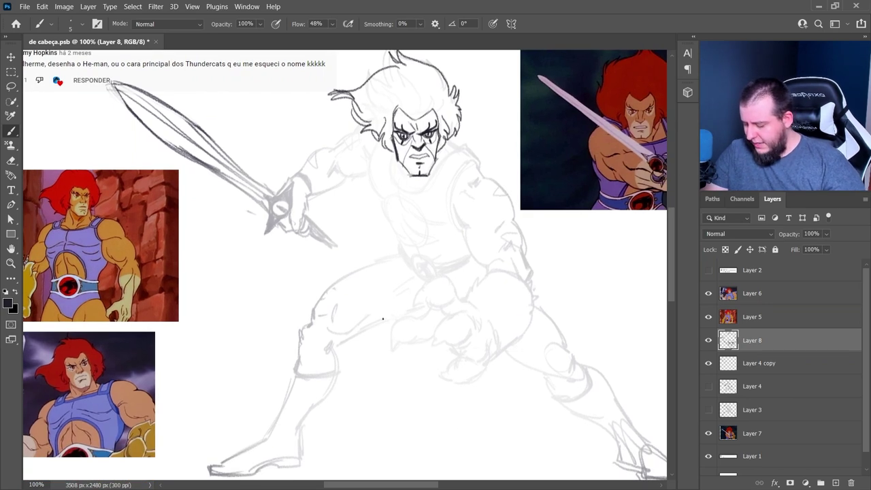
mouse_move(372, 145)
left_mouse_down()
mouse_move(367, 173)
mouse_move(382, 211)
left_mouse_up()
mouse_move(368, 172)
left_mouse_down()
mouse_move(385, 211)
mouse_move(455, 229)
left_mouse_up()
mouse_move(378, 212)
left_mouse_down()
mouse_move(393, 232)
mouse_move(459, 248)
left_mouse_up()
mouse_move(398, 240)
left_mouse_down()
mouse_move(406, 256)
mouse_move(401, 248)
left_mouse_up()
mouse_move(396, 223)
left_mouse_down()
mouse_move(427, 238)
mouse_move(442, 266)
mouse_move(393, 249)
mouse_move(411, 219)
left_mouse_up()
left_click_drag(410, 222, 449, 268)
left_click_drag(400, 226, 416, 256)
mouse_move(443, 265)
left_mouse_down()
mouse_move(470, 256)
mouse_move(446, 270)
mouse_move(415, 254)
left_mouse_up()
- Draw the wide belt around the waist with its bands and the round emblem buckle
key("e")
key("b")
mouse_move(420, 255)
left_mouse_down()
mouse_move(445, 264)
mouse_move(471, 255)
mouse_move(406, 260)
left_mouse_up()
left_click_drag(408, 249, 399, 261)
mouse_move(398, 258)
left_mouse_down()
mouse_move(422, 285)
mouse_move(469, 268)
left_mouse_up()
mouse_move(453, 280)
left_mouse_down()
mouse_move(475, 261)
mouse_move(453, 283)
left_mouse_up()
mouse_move(442, 259)
left_mouse_down()
mouse_move(411, 280)
mouse_move(409, 272)
left_mouse_up()
left_click_drag(411, 266, 419, 286)
left_click_drag(407, 251, 397, 273)
left_click_drag(451, 270, 448, 280)
mouse_move(473, 259)
left_mouse_down()
mouse_move(442, 265)
mouse_move(426, 283)
mouse_move(417, 274)
left_mouse_up()
left_click_drag(416, 271, 441, 275)
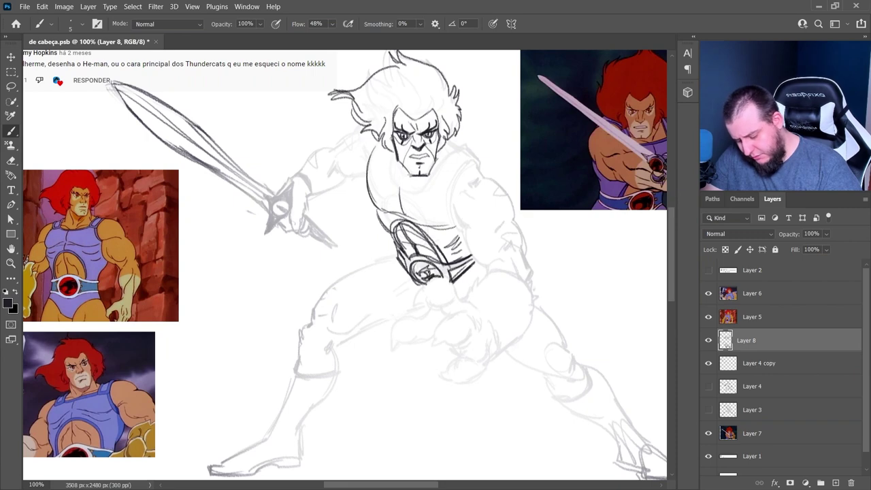
- Add fold lines at the waist, the chest centre line, the neckline curve and the first shoulder contours
left_click_drag(459, 229, 446, 234)
left_click_drag(462, 234, 451, 242)
left_click_drag(399, 188, 402, 210)
left_click_drag(387, 213, 427, 224)
mouse_move(463, 149)
left_mouse_down()
mouse_move(429, 189)
mouse_move(446, 195)
mouse_move(477, 164)
left_mouse_up()
left_click_drag(449, 135, 454, 148)
left_click_drag(391, 147, 418, 185)
key("e")
key("b")
- Draw the front arm's rounded shoulder muscle and outer contour, and reinforce the side of the torso
left_click_drag(476, 163, 490, 179)
mouse_move(443, 200)
left_mouse_down()
mouse_move(453, 219)
mouse_move(478, 228)
left_mouse_up()
mouse_move(487, 174)
left_mouse_down()
mouse_move(514, 204)
mouse_move(512, 222)
left_mouse_up()
mouse_move(512, 350)
left_mouse_down()
mouse_move(461, 350)
mouse_move(417, 333)
mouse_move(439, 318)
left_mouse_up()
mouse_move(391, 214)
left_mouse_down()
mouse_move(403, 254)
mouse_move(415, 257)
left_mouse_up()
mouse_move(441, 193)
left_mouse_down()
mouse_move(459, 222)
mouse_move(464, 265)
left_mouse_up()
left_click_drag(431, 297, 463, 320)
- Draw the chest folds, the double collar band around the neck and the striped strap over the front shoulder
left_click_drag(407, 215, 437, 235)
mouse_move(412, 212)
left_mouse_down()
mouse_move(405, 227)
mouse_move(435, 166)
left_mouse_up()
mouse_move(400, 197)
left_mouse_down()
mouse_move(430, 166)
mouse_move(393, 196)
left_mouse_up()
left_click_drag(432, 159, 394, 195)
left_click_drag(330, 159, 341, 171)
left_click_drag(340, 178, 393, 199)
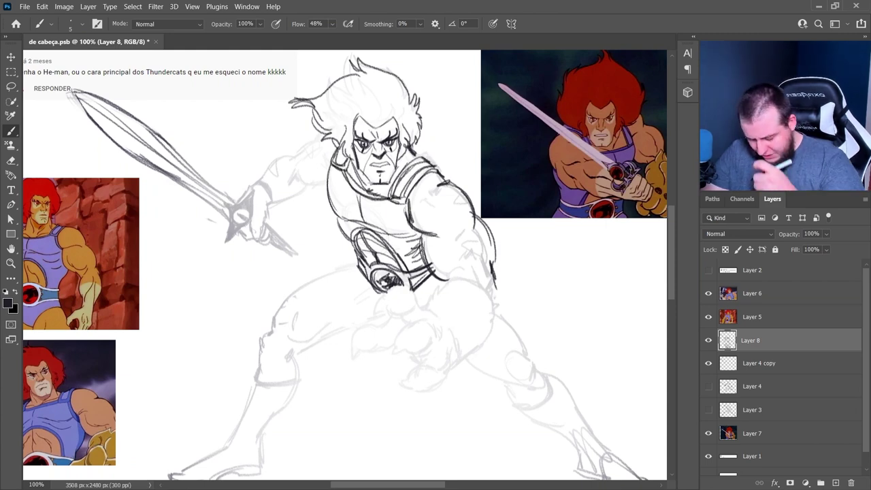
- Draw the front forearm's lower muscles and wrist, and the outline and inner folds of the gauntlet's palm
left_click_drag(330, 370, 352, 340)
left_click_drag(251, 365, 243, 371)
mouse_move(400, 336)
left_mouse_down()
mouse_move(318, 353)
mouse_move(335, 342)
left_mouse_up()
mouse_move(398, 273)
left_mouse_down()
mouse_move(463, 257)
mouse_move(472, 297)
left_mouse_up()
mouse_move(443, 265)
left_mouse_down()
mouse_move(428, 292)
mouse_move(421, 280)
mouse_move(419, 292)
left_mouse_up()
mouse_move(461, 267)
left_mouse_down()
mouse_move(461, 279)
mouse_move(431, 304)
mouse_move(444, 315)
mouse_move(430, 330)
left_mouse_up()
left_click_drag(431, 365, 447, 372)
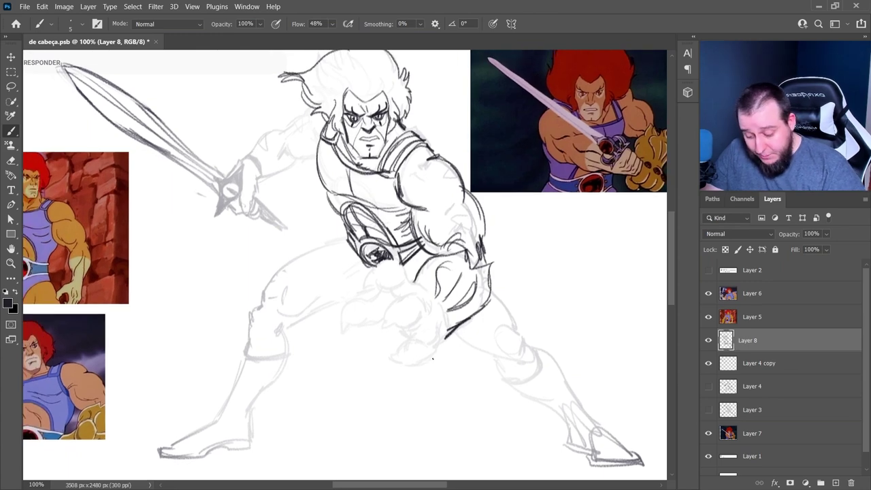
- Draw the gauntlet's clawed fingers with their oval knuckle studs and pointed claws
mouse_move(413, 289)
left_mouse_down()
mouse_move(417, 281)
mouse_move(432, 338)
mouse_move(390, 356)
mouse_move(427, 360)
mouse_move(442, 341)
mouse_move(382, 324)
mouse_move(410, 336)
left_mouse_up()
left_click_drag(411, 279, 367, 280)
mouse_move(368, 281)
left_mouse_down()
mouse_move(394, 295)
mouse_move(366, 283)
left_mouse_up()
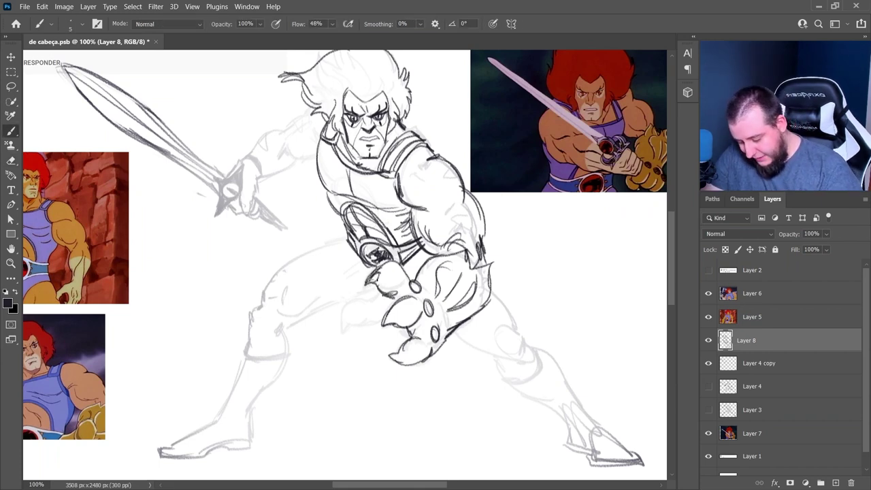
left_click_drag(402, 352, 395, 363)
left_click_drag(382, 291, 344, 330)
left_click_drag(375, 311, 373, 323)
- Draw the sword arm with its rounded shoulder, forearm contours, wrist and gripping fingers
mouse_move(342, 385)
left_mouse_down()
mouse_move(353, 408)
mouse_move(416, 394)
left_mouse_up()
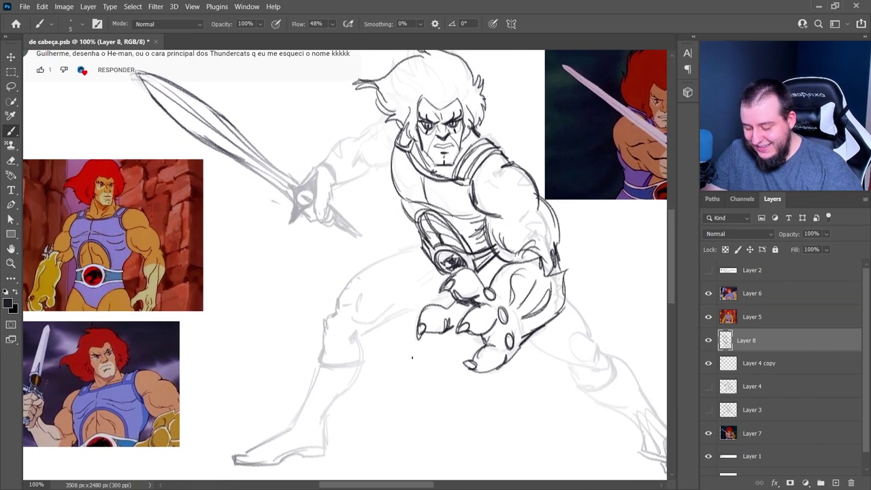
mouse_move(366, 124)
left_mouse_down()
mouse_move(352, 145)
mouse_move(391, 166)
mouse_move(366, 174)
left_mouse_up()
left_click_drag(351, 141, 306, 179)
left_click_drag(356, 179, 327, 185)
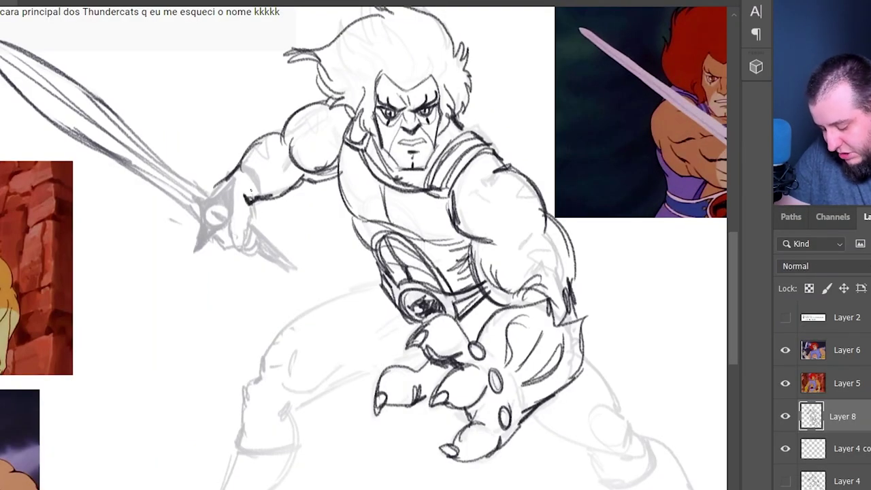
left_click_drag(236, 176, 252, 199)
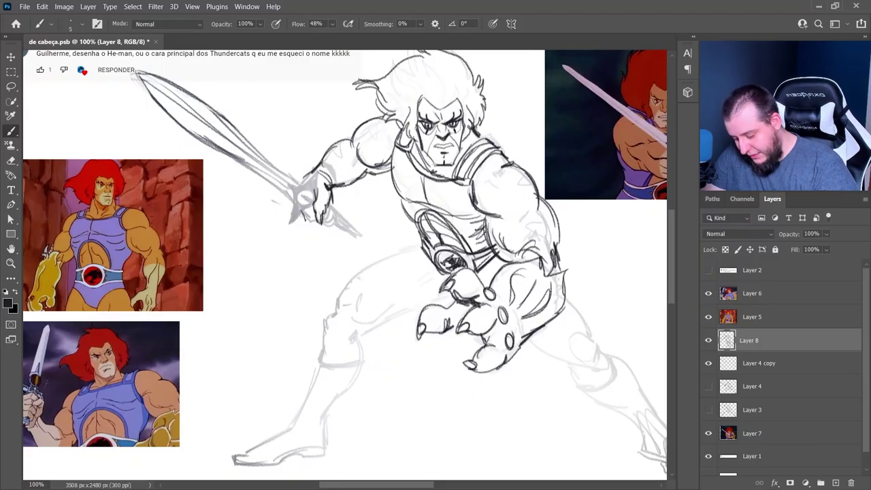
left_click_drag(332, 210, 323, 223)
- Draw the sword's hilt with its handle below the fist, round emblem and pronged crossguard, erasing overlapping lines
left_click_drag(331, 275, 385, 262)
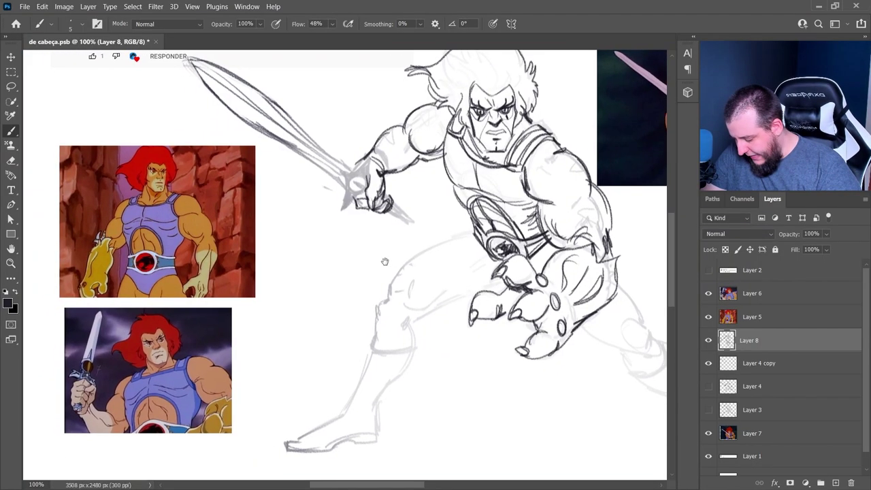
left_click_drag(399, 218, 398, 203)
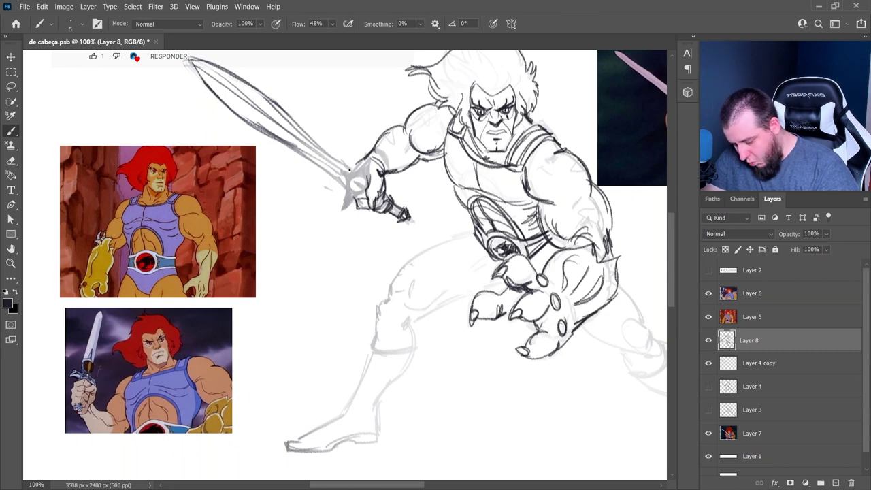
mouse_move(340, 176)
left_mouse_down()
mouse_move(332, 167)
mouse_move(351, 178)
mouse_move(341, 171)
left_mouse_up()
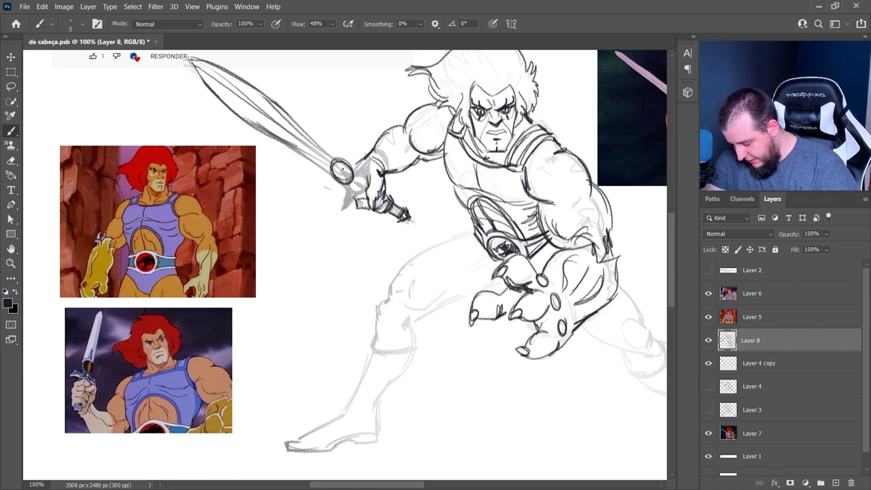
left_click_drag(351, 191, 334, 213)
key("e")
mouse_move(358, 175)
left_mouse_down()
mouse_move(379, 157)
mouse_move(369, 180)
left_mouse_up()
key("b")
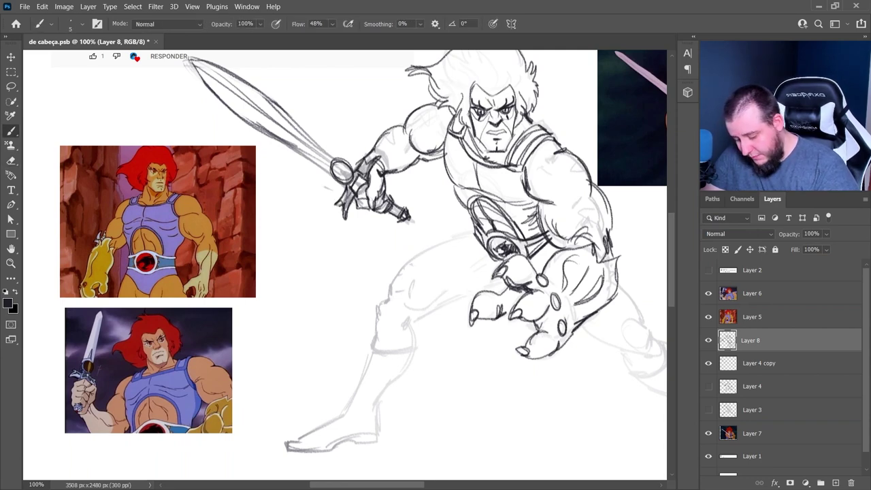
mouse_move(334, 164)
left_mouse_down()
mouse_move(350, 178)
mouse_move(344, 184)
left_mouse_up()
- Fade the underlying sketch by lowering the opacity of Layer 4 copy, and return to Layer 8
key("e")
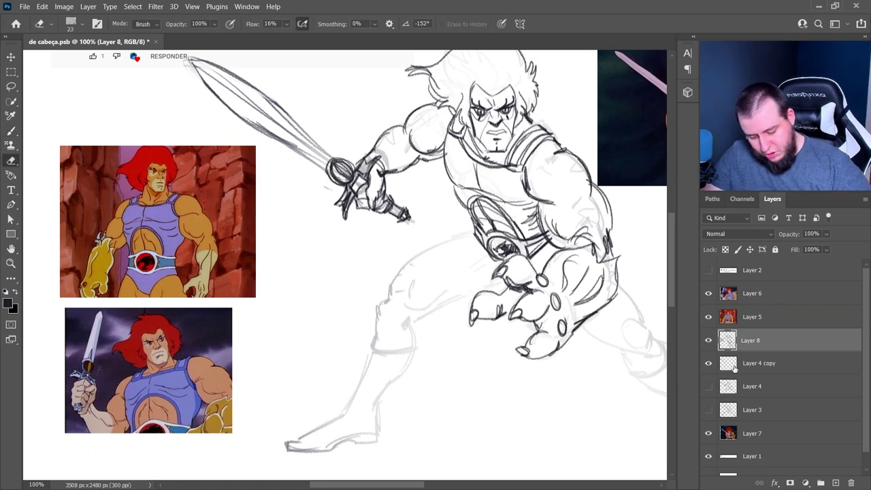
left_click(755, 362)
left_click(708, 363)
left_click(709, 364)
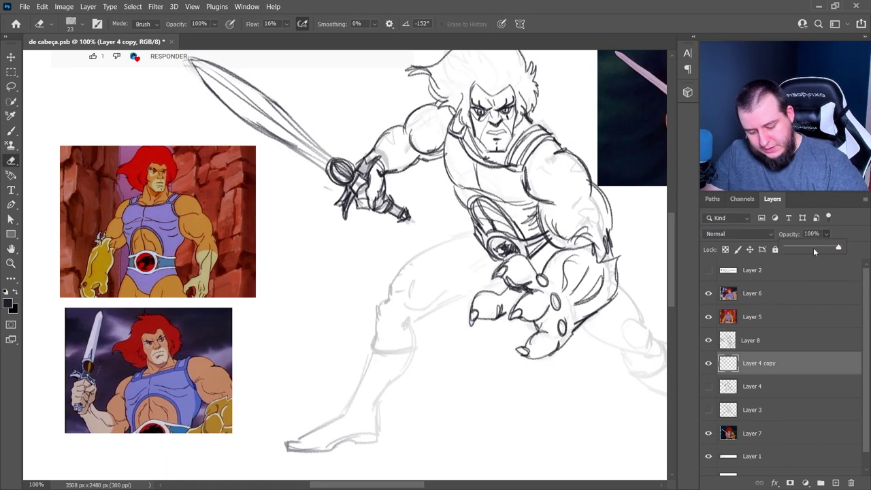
left_click_drag(814, 251, 804, 246)
left_click(750, 340)
- Redraw the sword blade as straight, narrow edges with a central ridge running from the hilt to the tip
key("b")
mouse_move(215, 76)
left_mouse_down()
mouse_move(228, 94)
mouse_move(330, 161)
left_mouse_up()
key("e")
key("b")
left_click_drag(236, 77, 331, 150)
mouse_move(235, 79)
left_mouse_down()
mouse_move(344, 159)
mouse_move(332, 176)
left_mouse_up()
key("e")
key("b")
left_click_drag(220, 94, 305, 155)
- Draw the suit's armhole trim beside the sword arm and the lower chest line with shading beneath it
left_click_drag(466, 393, 388, 398)
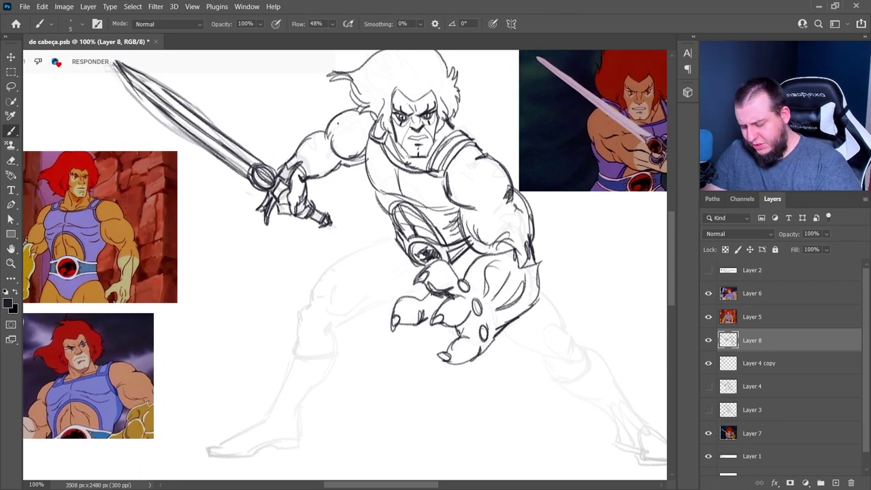
key("e")
key("b")
left_click_drag(368, 134, 378, 191)
left_click_drag(366, 134, 374, 191)
mouse_move(365, 134)
left_mouse_down()
mouse_move(362, 171)
mouse_move(378, 196)
mouse_move(460, 206)
left_mouse_up()
key("e")
key("b")
left_click_drag(441, 215, 461, 211)
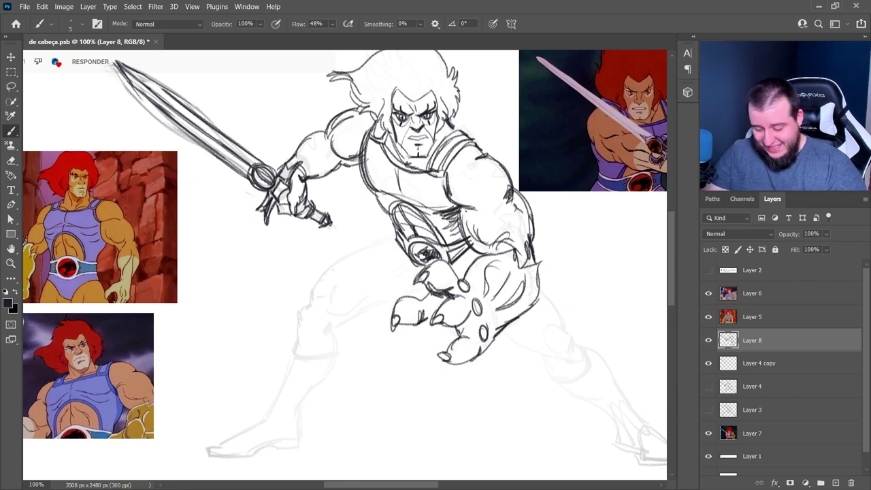
- Draw the forward-bent leg's thigh contours, knee and banded boot cuff
mouse_move(593, 285)
left_mouse_down()
mouse_move(552, 307)
mouse_move(591, 269)
left_mouse_up()
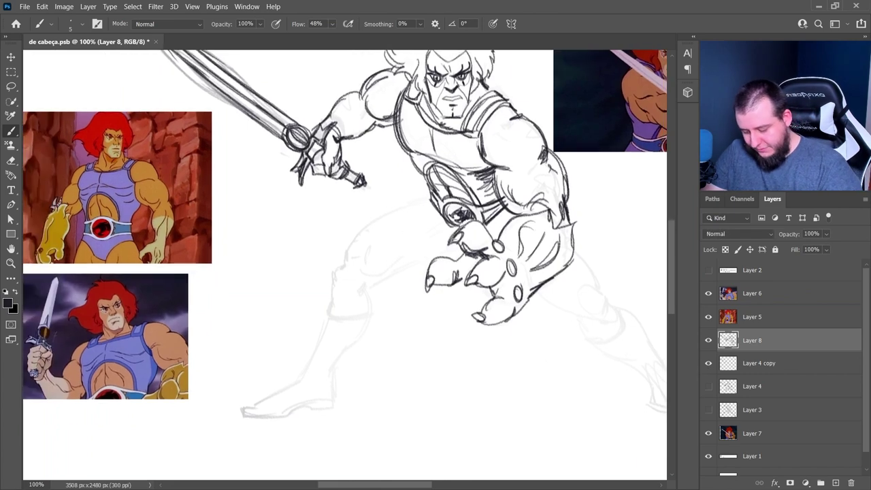
mouse_move(429, 202)
left_mouse_down()
mouse_move(357, 232)
mouse_move(343, 267)
left_mouse_up()
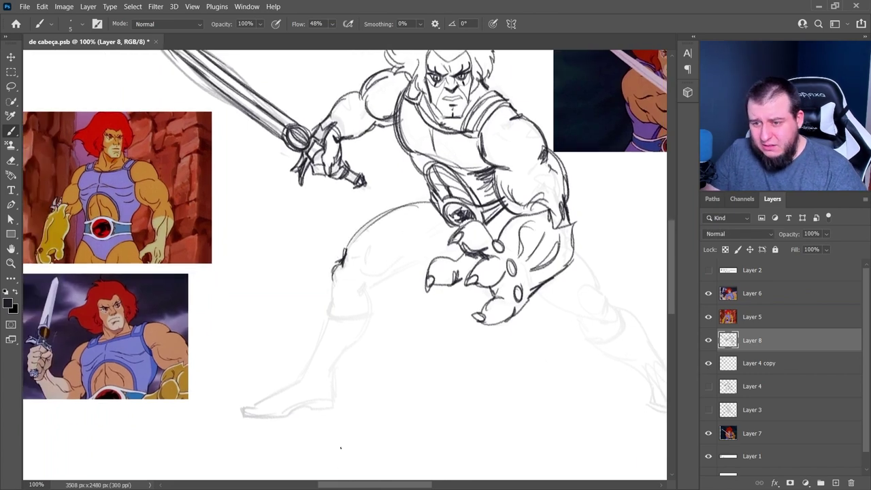
left_click_drag(331, 297, 366, 329)
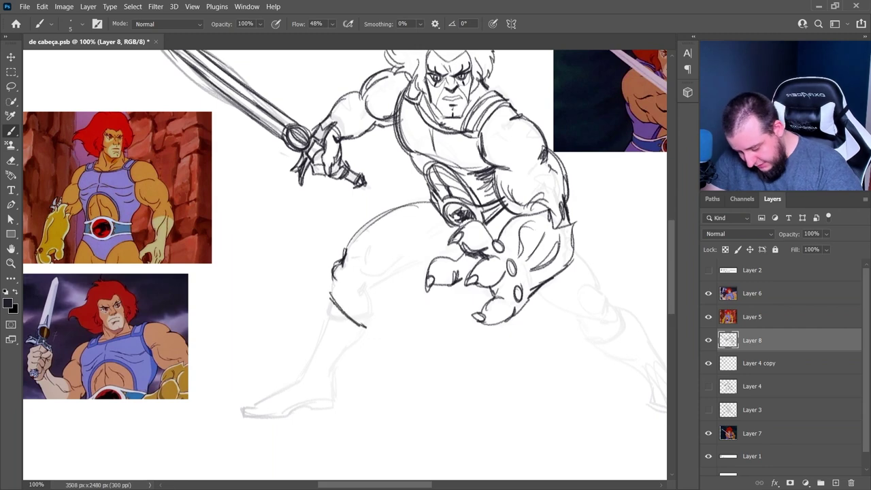
left_click_drag(330, 301, 342, 319)
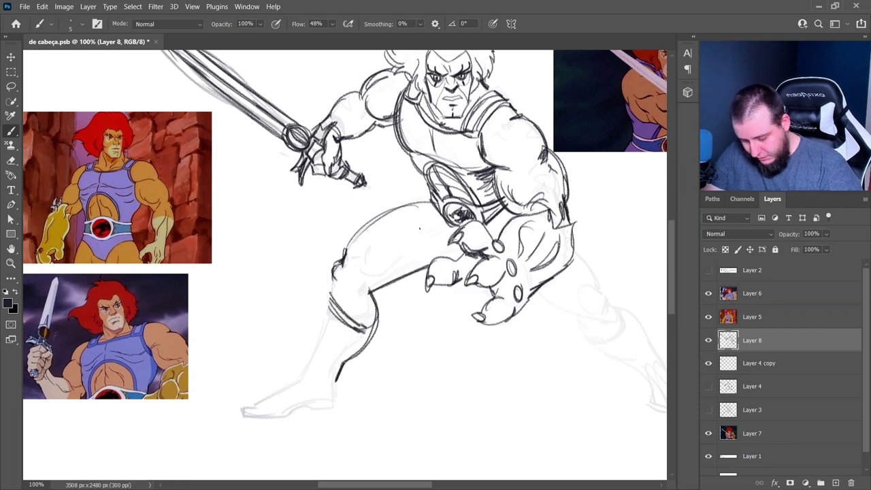
left_click_drag(431, 225, 353, 266)
left_click_drag(352, 264, 364, 274)
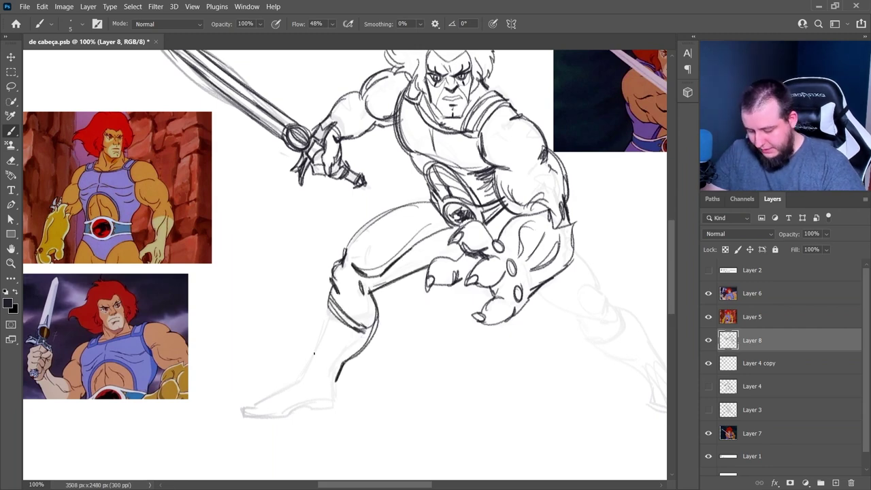
- Draw the same leg's shin and boot foot, with a thick sole line and a ground stroke beneath it
left_click_drag(327, 312, 298, 385)
left_click_drag(325, 328, 302, 380)
mouse_move(305, 382)
left_mouse_down()
mouse_move(335, 395)
mouse_move(340, 408)
left_mouse_up()
left_click_drag(335, 381, 337, 402)
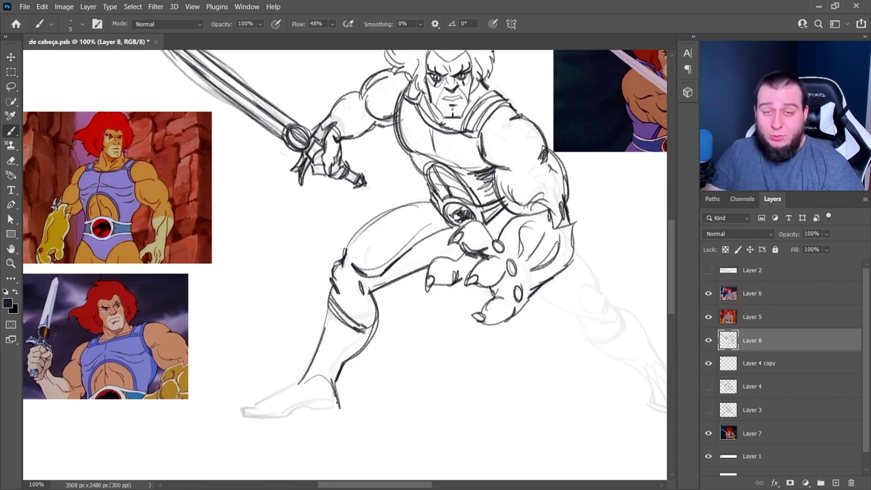
mouse_move(297, 384)
left_mouse_down()
mouse_move(243, 410)
mouse_move(338, 407)
left_mouse_up()
left_click_drag(272, 419, 308, 411)
left_click_drag(339, 405, 306, 413)
left_click_drag(236, 423, 363, 415)
- Draw the extended leg's thigh, knee, calf and shin, with the angular boot cuff and pointed foot
left_click_drag(522, 416, 377, 408)
left_click_drag(390, 285, 441, 315)
left_click_drag(429, 309, 449, 314)
left_click_drag(436, 285, 459, 313)
left_click_drag(425, 238, 451, 271)
mouse_move(446, 270)
left_mouse_down()
mouse_move(451, 284)
mouse_move(439, 291)
left_mouse_up()
mouse_move(439, 281)
left_mouse_down()
mouse_move(472, 355)
mouse_move(502, 368)
left_mouse_up()
left_click_drag(465, 295, 527, 372)
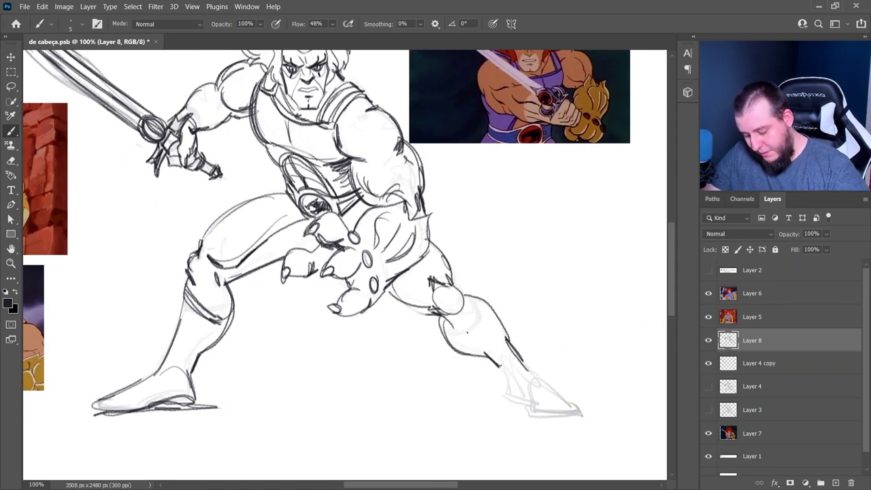
left_click_drag(460, 349, 470, 311)
left_click_drag(470, 311, 501, 319)
left_click_drag(527, 391, 578, 414)
- Add loose ground lines between the feet and curved dust swirls on both sides of the figure
left_click_drag(203, 397, 417, 398)
left_click_drag(250, 402, 484, 362)
left_click_drag(523, 327, 661, 327)
left_click_drag(661, 327, 598, 381)
left_click_drag(508, 406, 378, 408)
left_click_drag(449, 399, 194, 392)
left_click_drag(192, 385, 316, 372)
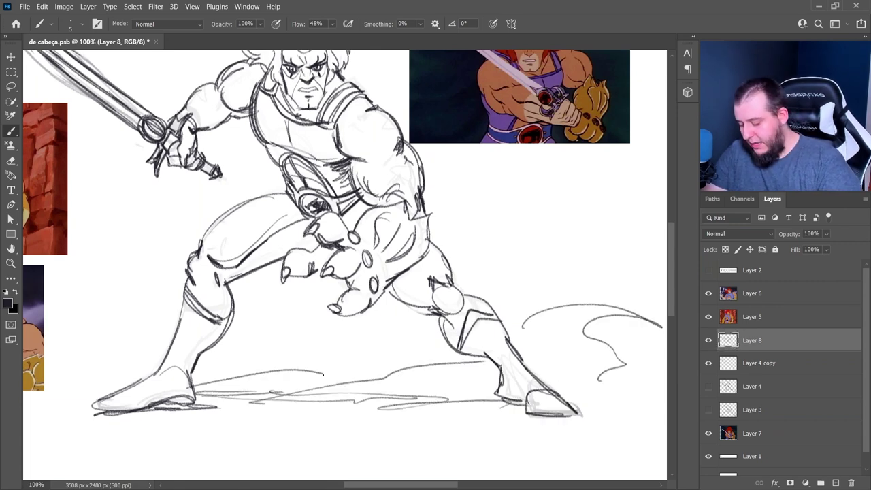
left_click_drag(143, 361, 83, 367)
- Draw the suit's leg-opening edge across the hip below the belt
left_click_drag(451, 327, 534, 374)
left_click_drag(438, 276, 486, 249)
left_click_drag(378, 259, 384, 287)
left_click_drag(362, 238, 388, 298)
left_click_drag(366, 244, 390, 301)
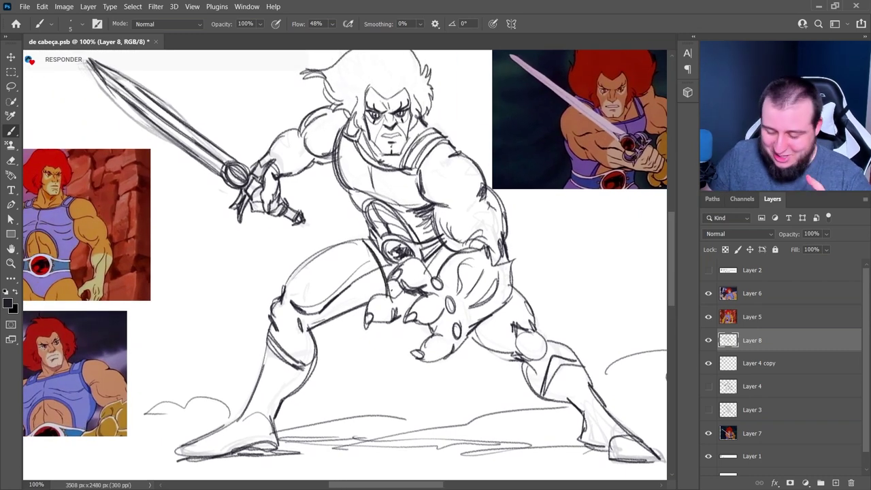
- Hide the three cartoon reference image layers, Layer 7, Layer 5 and Layer 6
key("z")
left_click(408, 286, "alt")
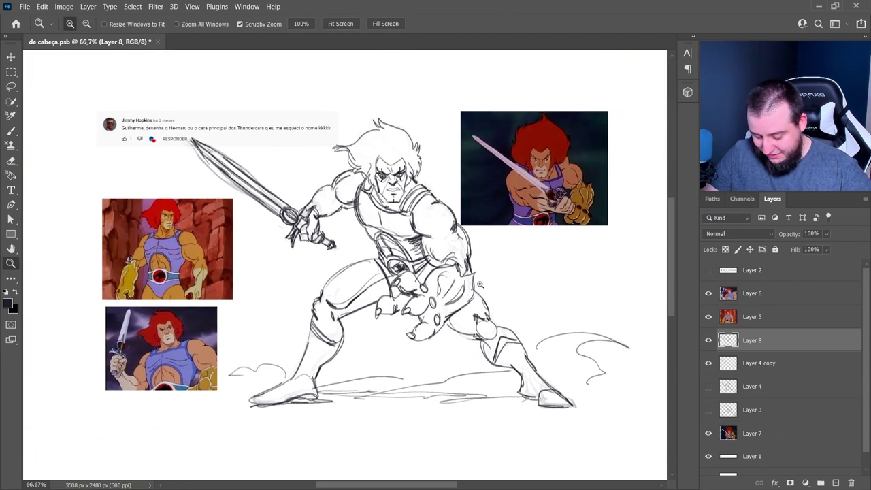
key("v")
left_click(566, 214, "ctrl")
left_click(709, 434)
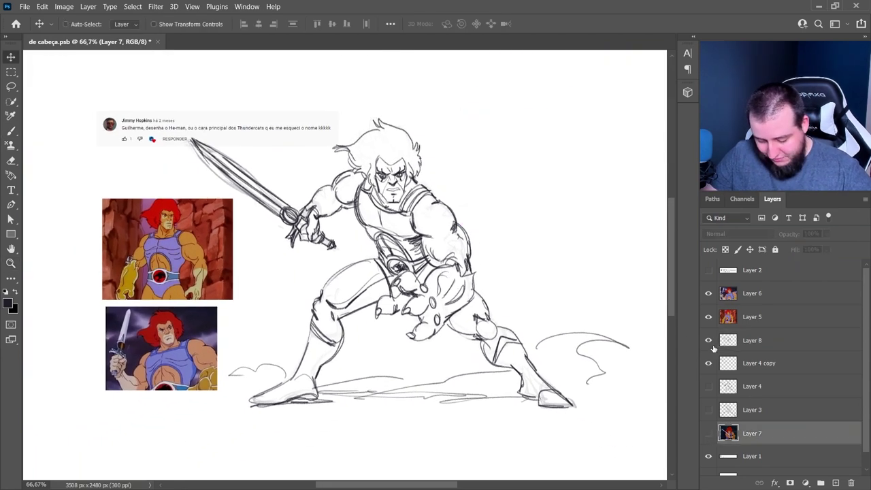
left_click_drag(708, 317, 708, 293)
- Compare the original Layer 4 sketch with the refined Layer 8 line work by alternating their visibility, with Layer 4 copy hidden
left_click(708, 385)
left_click(723, 385)
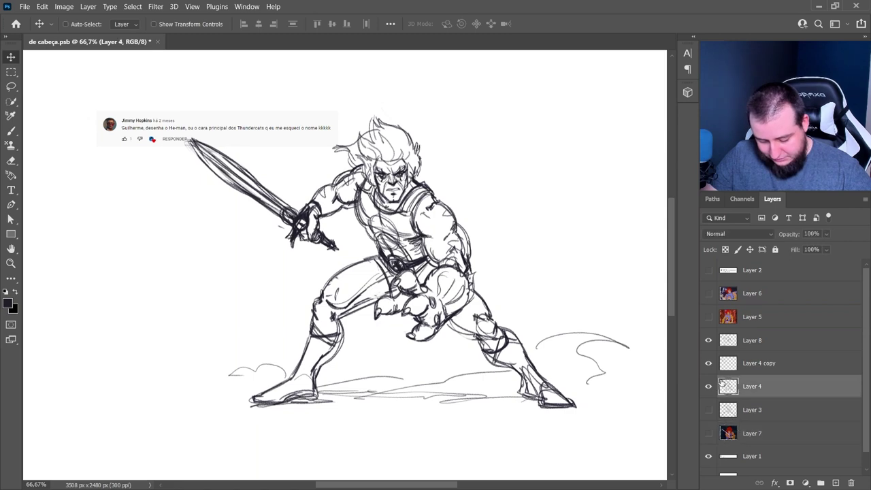
left_click(709, 341)
left_click(708, 385)
left_click(708, 340)
left_click(708, 341)
left_click(708, 386)
left_click(708, 386)
left_click(708, 341)
left_click_drag(708, 342, 708, 364)
left_click(708, 385)
left_click(708, 340)
left_click(708, 387)
left_click(708, 386)
left_click(708, 340)
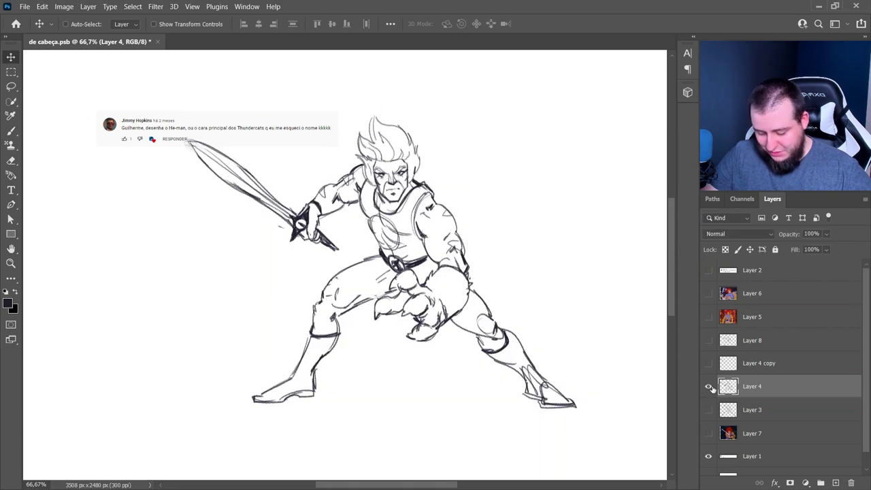
left_click(708, 385)
left_click(708, 340)
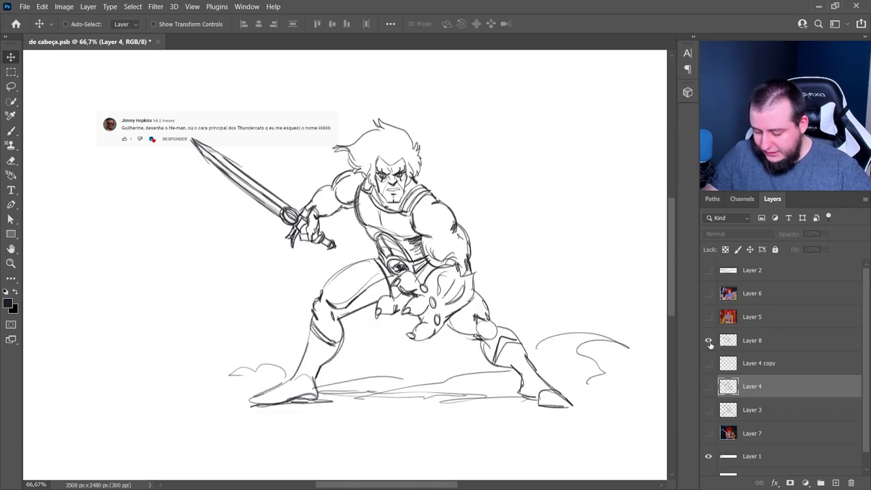
left_click(708, 340)
left_click(708, 386)
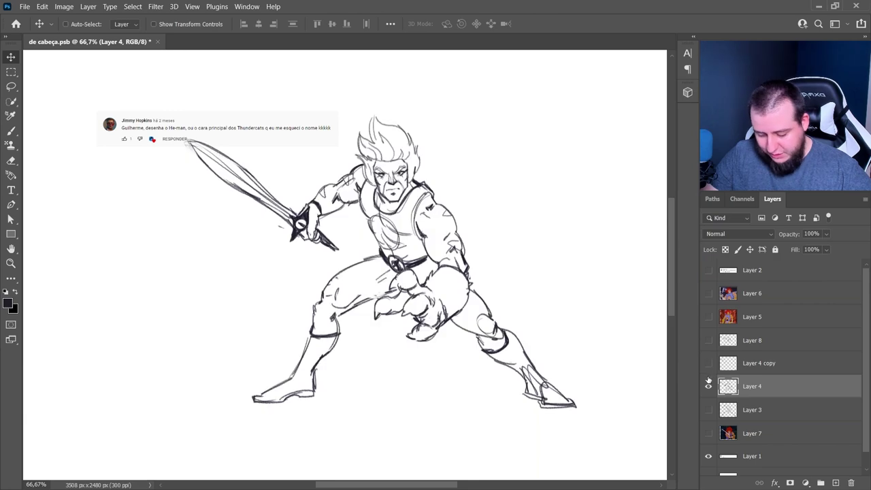
left_click(708, 385)
left_click(708, 340)
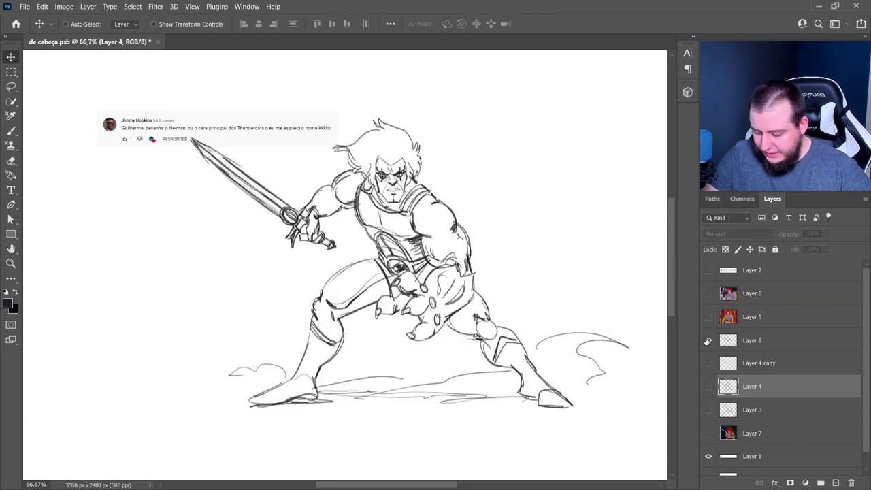
key("z")
left_click(490, 225)
left_click_drag(501, 264, 539, 228)
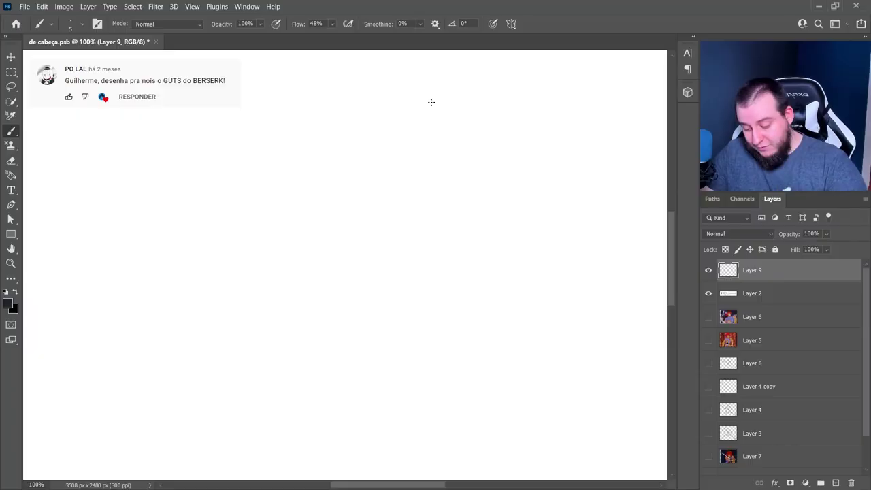
- Sketch Guts's head on Layer 9 with spiky hair, an angular jaw, stern facial features and an ear
mouse_move(325, 113)
left_mouse_down()
mouse_move(347, 92)
mouse_move(340, 140)
mouse_move(362, 141)
left_mouse_up()
mouse_move(363, 123)
left_mouse_down()
mouse_move(370, 119)
mouse_move(366, 132)
left_mouse_up()
left_click_drag(323, 114, 353, 116)
mouse_move(331, 113)
left_mouse_down()
mouse_move(351, 106)
mouse_move(368, 122)
left_mouse_up()
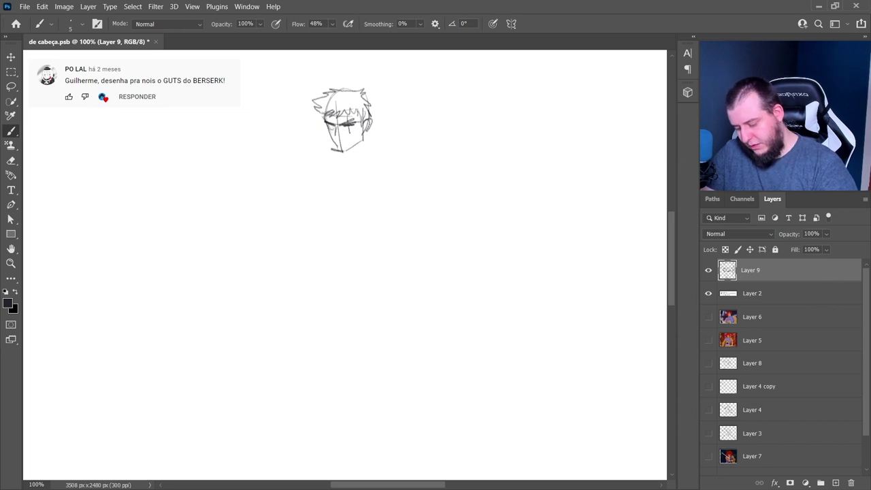
left_click_drag(347, 128, 331, 153)
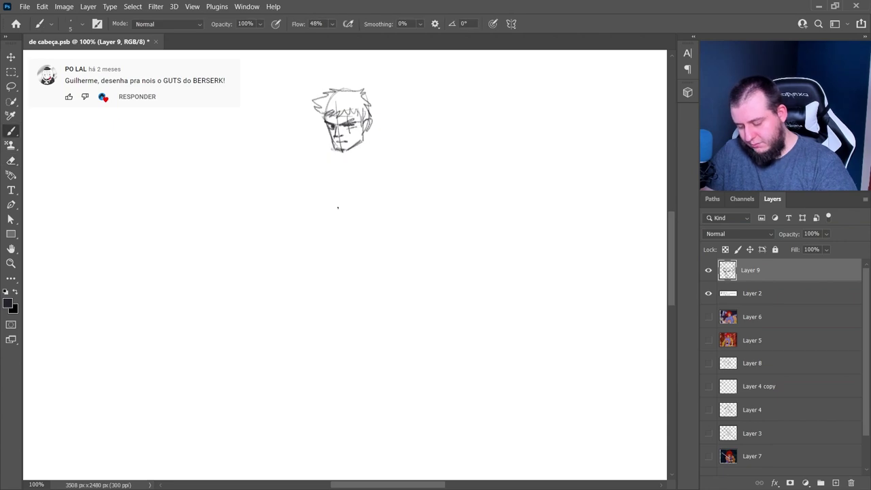
key("e")
left_click_drag(364, 124, 366, 132)
key("b")
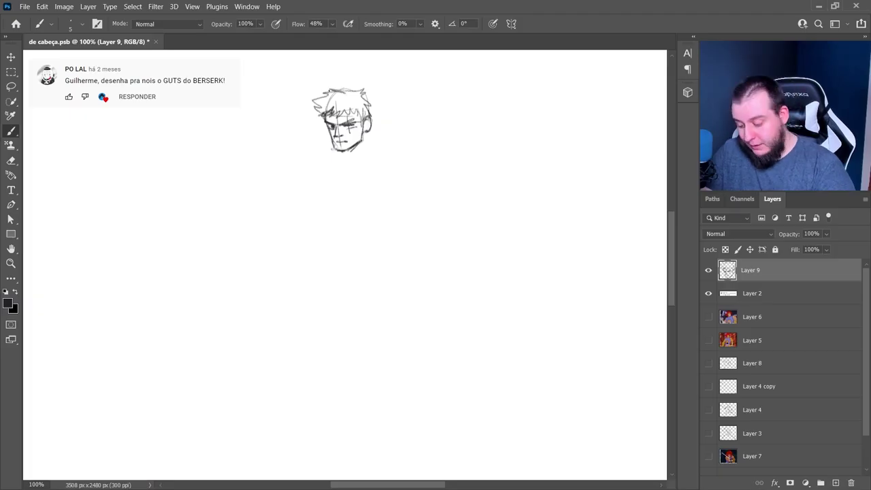
- Sketch the neck and the sloping shoulder and collarbone lines below the head
mouse_move(368, 129)
left_mouse_down()
mouse_move(372, 154)
mouse_move(350, 167)
left_mouse_up()
mouse_move(374, 155)
left_mouse_down()
mouse_move(353, 168)
mouse_move(343, 194)
left_mouse_up()
left_click_drag(321, 157, 425, 173)
left_click_drag(374, 154, 419, 172)
left_click_drag(332, 159, 302, 161)
left_click_drag(319, 163, 422, 174)
- Sketch the chest's centre line and lower edge, and the rounded shoulders on both sides
left_click_drag(341, 172, 343, 221)
left_click_drag(396, 183, 437, 218)
left_click_drag(412, 210, 374, 226)
mouse_move(320, 161)
left_mouse_down()
mouse_move(288, 175)
mouse_move(299, 199)
left_mouse_up()
left_click_drag(310, 167, 302, 190)
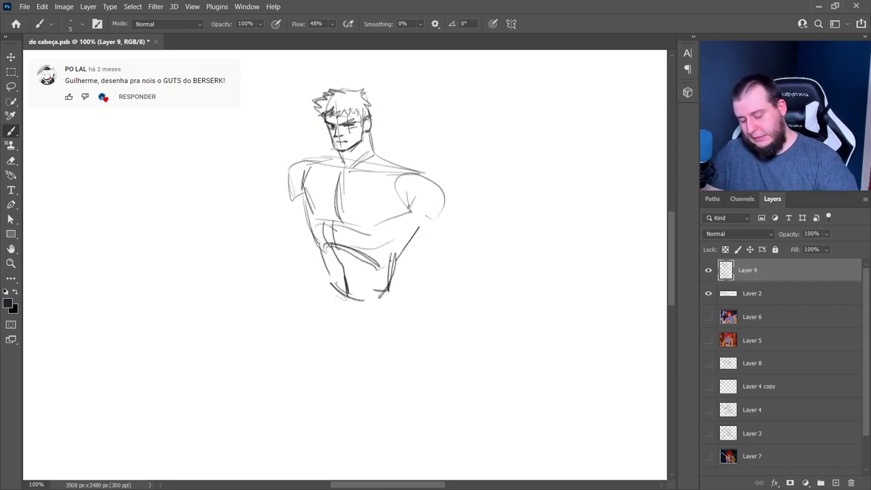
- Sketch the torso's tapering side contour and the curved waistline
left_click_drag(420, 215, 389, 282)
left_click_drag(419, 227, 394, 286)
left_click_drag(325, 270, 392, 289)
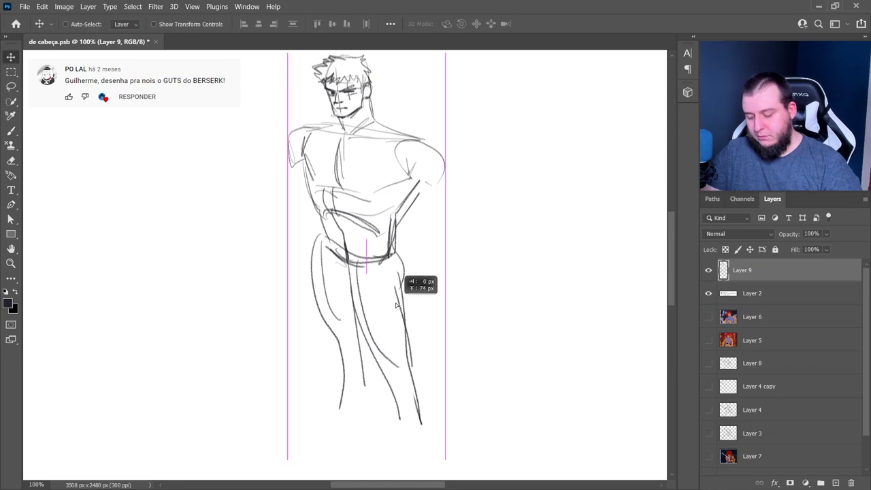
- Move the Guts sketch slightly lower and fade the outer contour of the leg on his sword side
left_click_drag(413, 286, 414, 291)
key("e")
left_click_drag(332, 340, 313, 264)
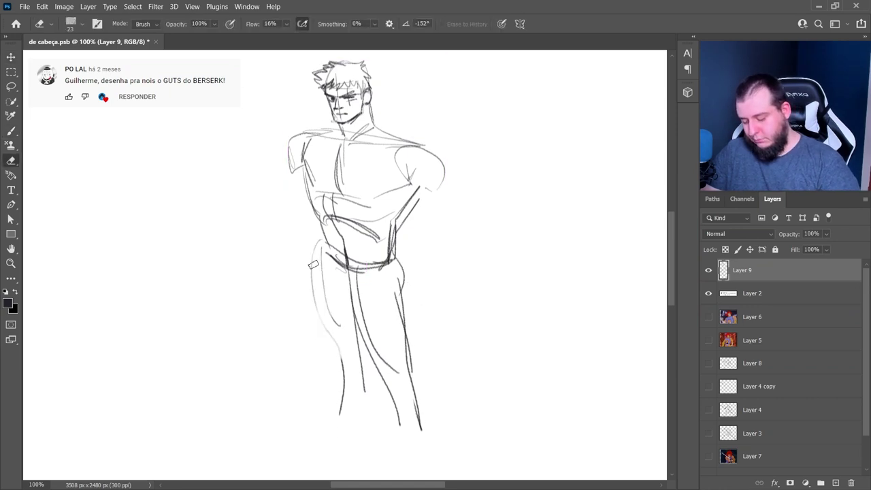
key("z")
left_click(421, 329, "alt")
left_click_drag(421, 328, 406, 273)
- Rough in the lower legs and feet beneath the thighs
key("b")
mouse_move(357, 332)
left_mouse_down()
mouse_move(338, 361)
mouse_move(372, 363)
mouse_move(330, 376)
left_mouse_up()
left_click_drag(330, 375, 355, 372)
mouse_move(361, 365)
left_mouse_down()
mouse_move(353, 372)
mouse_move(371, 366)
left_mouse_up()
mouse_move(369, 341)
left_mouse_down()
mouse_move(374, 366)
mouse_move(393, 374)
left_mouse_up()
left_click_drag(395, 364, 415, 360)
- Enlarge the eraser and erase the rough lower-leg and foot lines
key("e")
right_click(445, 254)
left_click_drag(529, 181, 537, 181)
left_click(313, 359)
left_click_drag(313, 359, 378, 355)
- Sketch both knees, the calves tapering to the ankles, and the two feet in a standing pose
key("b")
left_click_drag(354, 300, 365, 317)
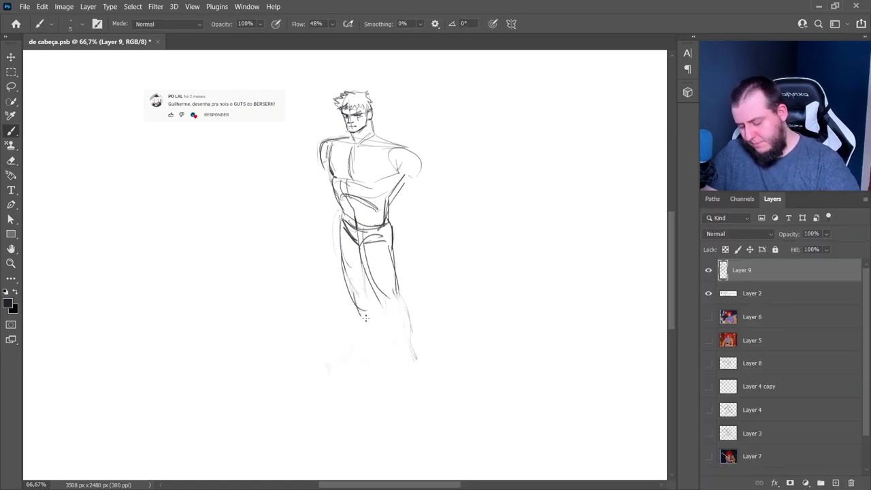
mouse_move(373, 279)
left_mouse_down()
mouse_move(399, 321)
mouse_move(368, 368)
left_mouse_up()
left_click_drag(390, 306, 415, 366)
left_click_drag(395, 269, 420, 370)
left_click_drag(397, 285, 425, 383)
left_click_drag(374, 310, 336, 388)
left_click_drag(385, 373, 348, 390)
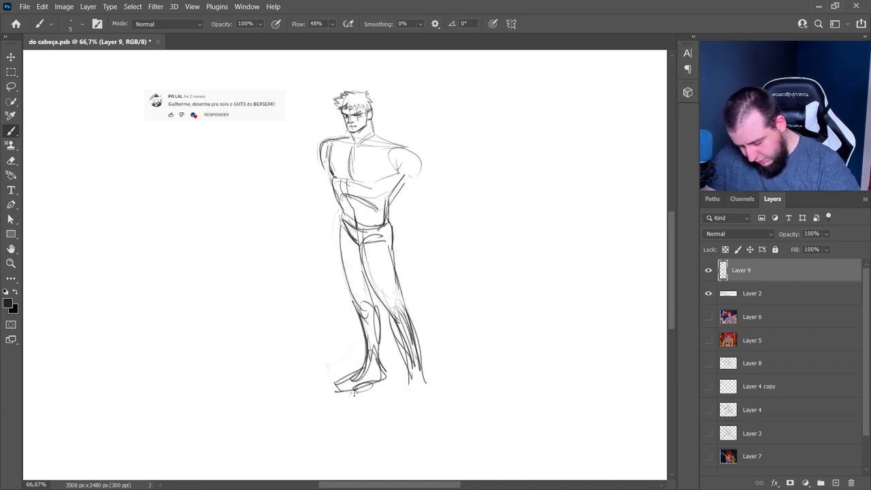
left_click_drag(408, 364, 425, 413)
- Sketch the cloak across the shoulders with a diagonal edge over the chest and a straight outer side
left_click_drag(374, 135, 325, 205)
left_click_drag(329, 138, 318, 204)
mouse_move(319, 140)
left_mouse_down()
mouse_move(382, 138)
mouse_move(419, 163)
left_mouse_up()
left_click_drag(319, 144, 311, 253)
- Sketch the forearm emerging from beneath the cloak, clean up its lower end and add the hand
mouse_move(321, 221)
left_mouse_down()
mouse_move(338, 213)
mouse_move(334, 221)
left_mouse_up()
left_click_drag(341, 211, 320, 253)
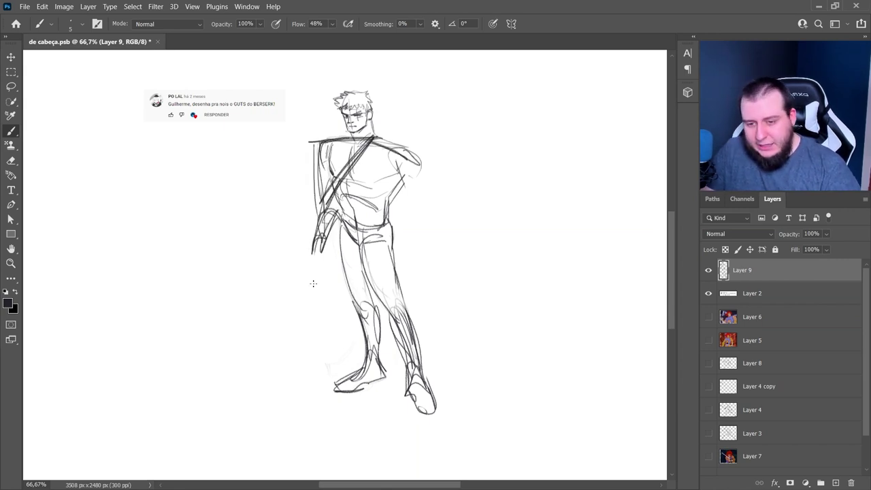
key("e")
mouse_move(320, 227)
left_mouse_down()
mouse_move(317, 243)
mouse_move(327, 245)
left_mouse_up()
key("b")
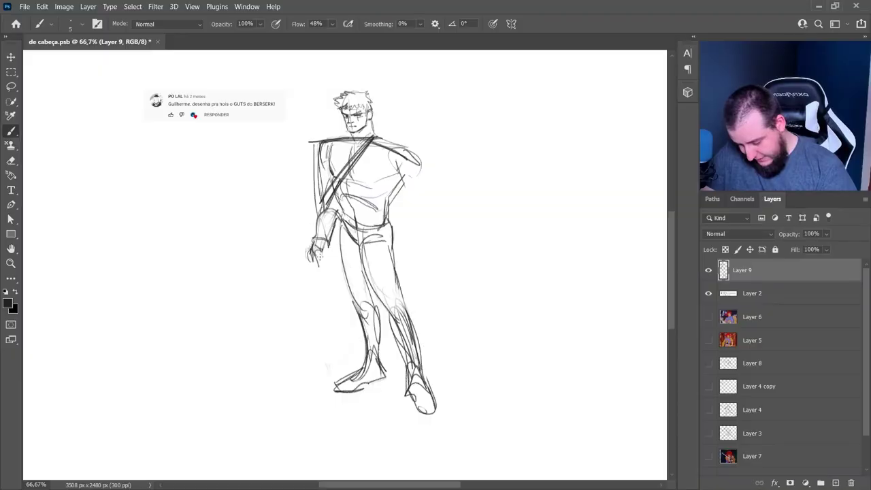
- Sketch the huge sword slanting from the fist to the ground, with ground lines and the ragged cloak behind it
left_click_drag(294, 257, 105, 461)
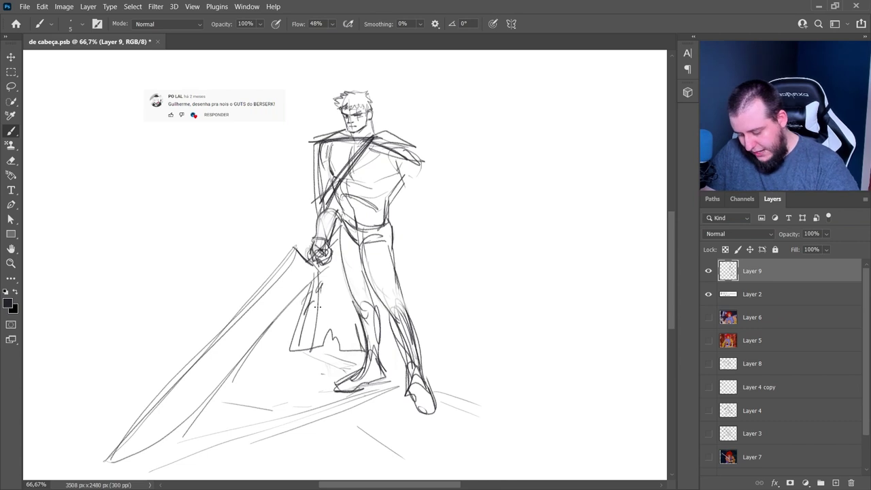
key("e")
left_click_drag(306, 300, 293, 348)
- Sketch the free arm down to a ribbed forearm gauntlet with a curved, flared lower edge
key("b")
left_click_drag(400, 171, 419, 202)
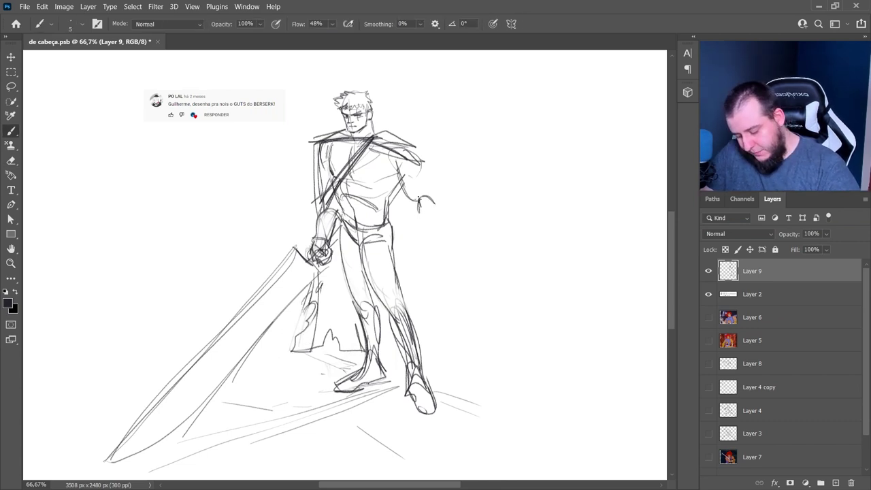
scroll(424, 226, "up", 1)
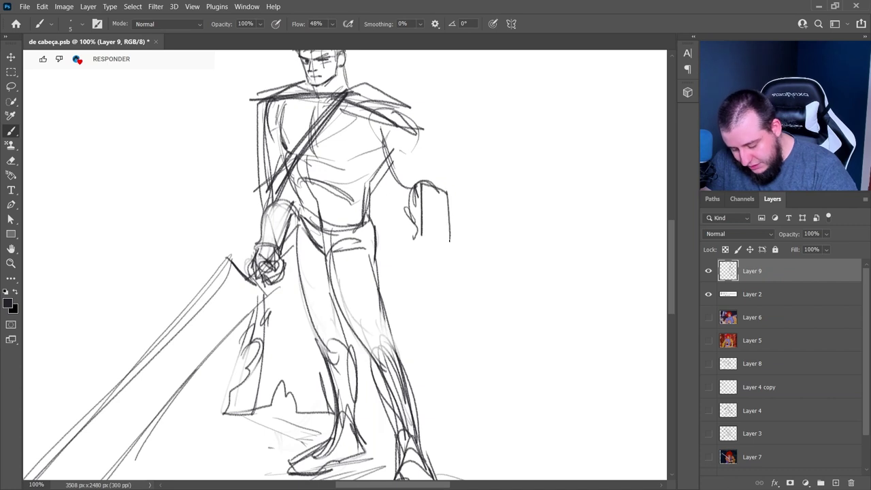
left_click_drag(430, 186, 429, 239)
left_click_drag(428, 238, 451, 240)
left_click_drag(434, 184, 434, 238)
mouse_move(437, 182)
left_mouse_down()
mouse_move(437, 238)
mouse_move(462, 223)
left_mouse_up()
left_click_drag(409, 218, 461, 227)
- Sketch the open hand and its fingers below the gauntlet
left_click_drag(434, 193, 436, 247)
mouse_move(429, 250)
left_mouse_down()
mouse_move(432, 279)
mouse_move(412, 244)
mouse_move(399, 246)
mouse_move(394, 268)
mouse_move(411, 261)
mouse_move(421, 289)
left_mouse_up()
left_click_drag(406, 253, 412, 271)
left_click_drag(411, 265, 413, 287)
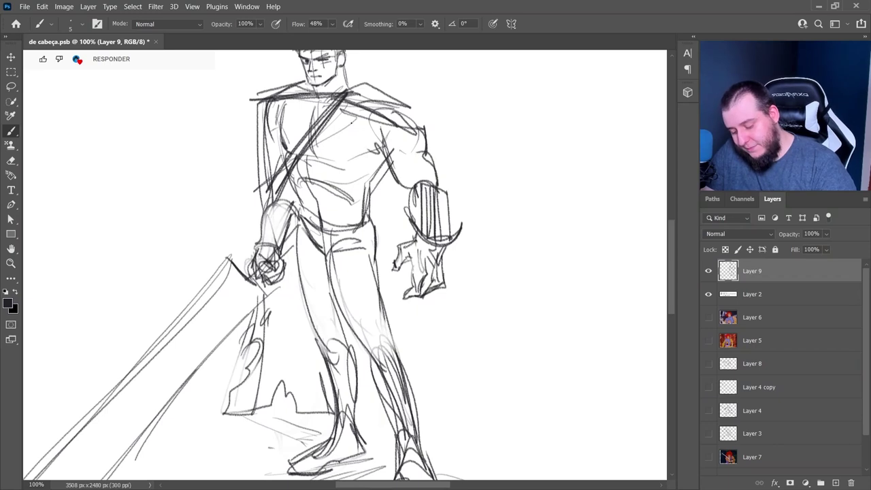
left_click_drag(348, 88, 410, 98)
mouse_move(342, 105)
left_mouse_down()
mouse_move(412, 104)
mouse_move(423, 136)
left_mouse_up()
key("e")
key("b")
mouse_move(370, 119)
left_mouse_down()
mouse_move(418, 109)
mouse_move(388, 141)
left_mouse_up()
left_click_drag(387, 143, 426, 150)
left_click_drag(420, 108, 427, 150)
mouse_move(416, 110)
left_mouse_down()
mouse_move(417, 151)
mouse_move(385, 141)
left_mouse_up()
key("ctrl+z")
key("ctrl+z")
key("ctrl+z")
key("ctrl+z")
key("ctrl+z")
key("ctrl+z")
mouse_move(363, 104)
left_mouse_down()
mouse_move(382, 97)
mouse_move(426, 152)
left_mouse_up()
key("ctrl+z")
key("ctrl+z")
key("ctrl+z")
- Sketch a large rounded shoulder guard over the upper part of the free arm
left_click_drag(387, 98, 427, 154)
left_click_drag(368, 125, 425, 114)
left_click_drag(362, 121, 425, 153)
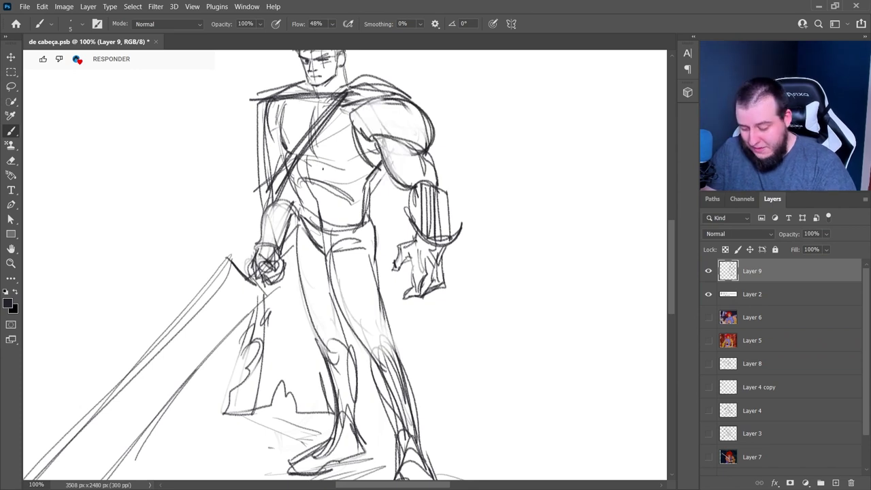
- Sketch a diagonal strap across the chest and lighten its lines with the eraser
left_click_drag(291, 170, 362, 116)
left_click_drag(293, 187, 359, 133)
left_click_drag(293, 186, 361, 132)
key("e")
mouse_move(322, 162)
left_mouse_down()
mouse_move(347, 142)
mouse_move(339, 136)
left_mouse_up()
key("b")
key("e")
left_click_drag(295, 184, 363, 129)
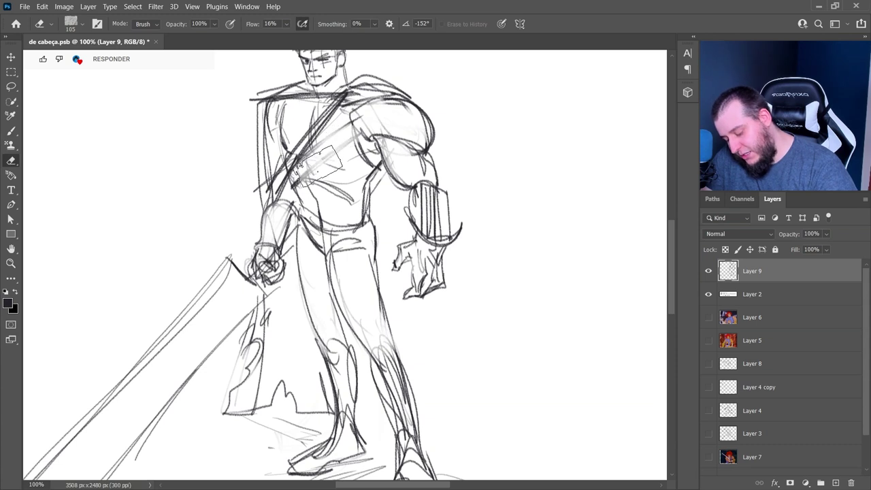
- Add a row of small hanging items along the diagonal chest strap
key("b")
mouse_move(317, 161)
left_mouse_down()
mouse_move(308, 170)
mouse_move(336, 163)
mouse_move(350, 131)
left_mouse_up()
key("e")
key("b")
- Redraw the cloak's folds over the armoured shoulder and lighten the lower end of its opposite edge
left_click_drag(371, 273, 366, 342)
mouse_move(347, 182)
left_mouse_down()
mouse_move(367, 208)
mouse_move(404, 165)
left_mouse_up()
left_click_drag(342, 164, 396, 152)
key("e")
left_click_drag(278, 179, 267, 224)
key("b")
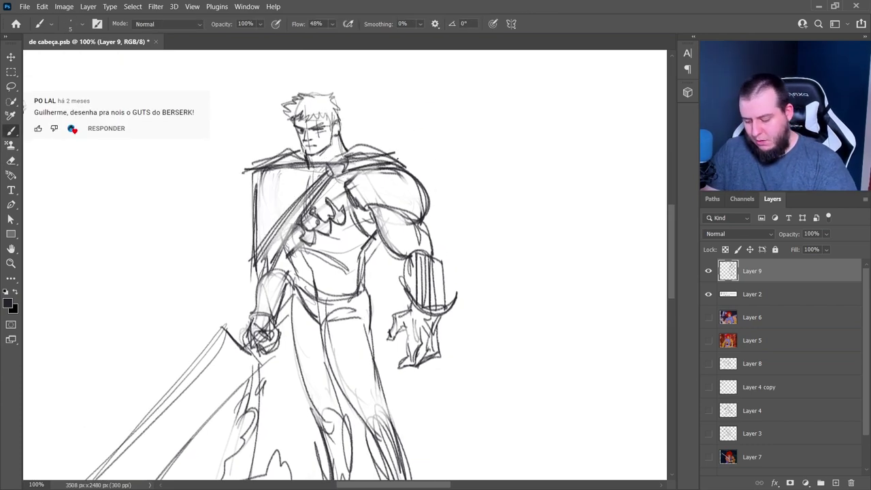
- Fade the sketch lines of both lower legs with a soft 300 px eraser
scroll(381, 329, "down", 3)
key("e")
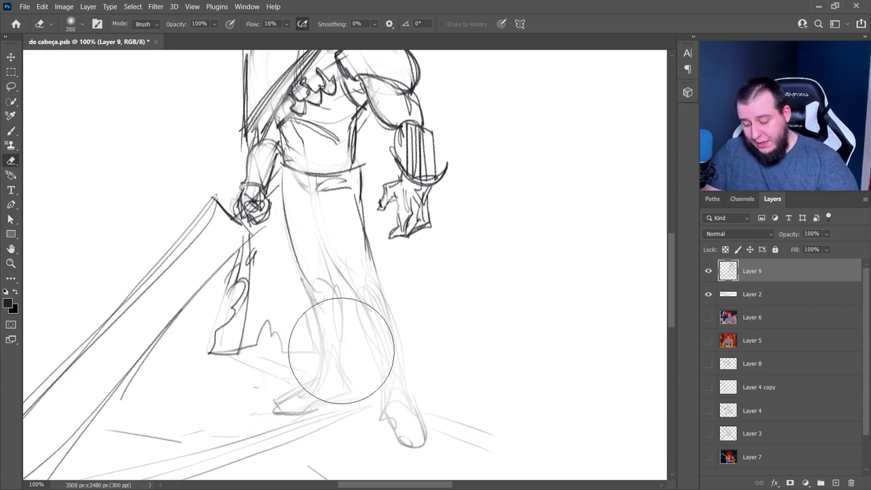
left_click_drag(340, 350, 414, 391)
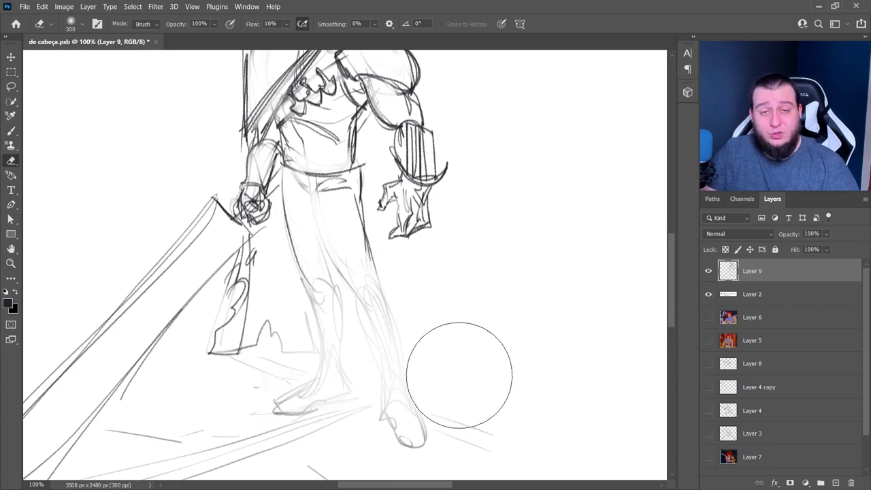
- Draw the angular knee guards and the armoured shin and boot of the leg nearer the sword
key("b")
mouse_move(323, 286)
left_mouse_down()
mouse_move(292, 300)
mouse_move(338, 291)
left_mouse_up()
left_click_drag(361, 274, 373, 320)
left_click_drag(332, 293, 343, 362)
left_click_drag(335, 343, 286, 398)
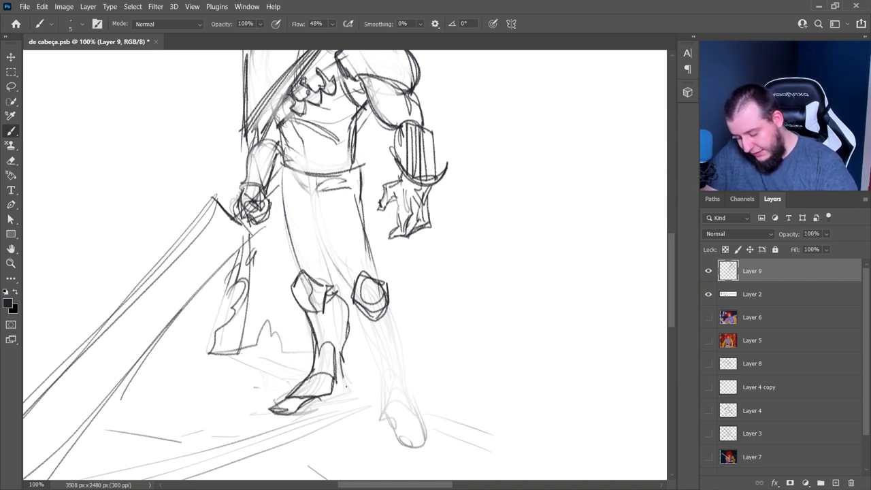
left_click_drag(340, 309, 299, 412)
- Draw the other leg's shin armour with overlapping curved plates and its pointed boot
left_click_drag(361, 311, 375, 359)
left_click_drag(393, 312, 408, 379)
left_click_drag(372, 343, 380, 385)
left_click_drag(366, 335, 390, 332)
left_click_drag(367, 350, 400, 359)
left_click_drag(375, 365, 381, 404)
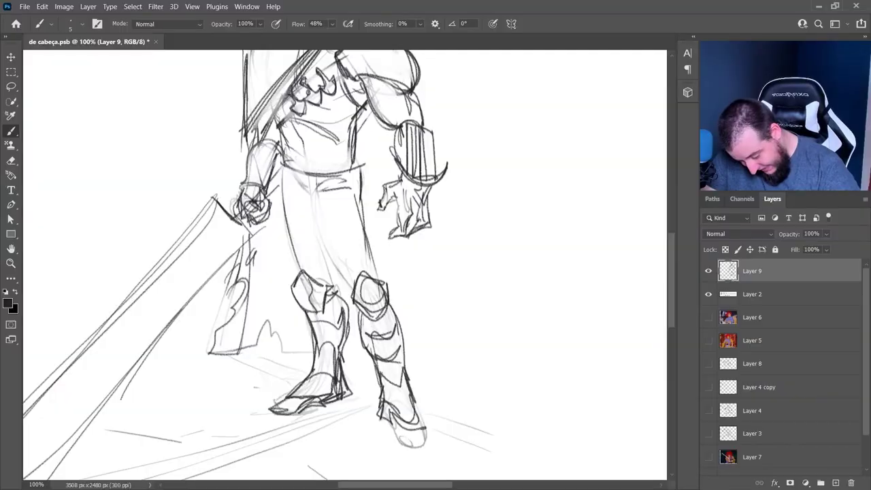
- Reduce the eraser size, clean up the thigh on the sword side and redraw its outer contour
right_click(413, 220)
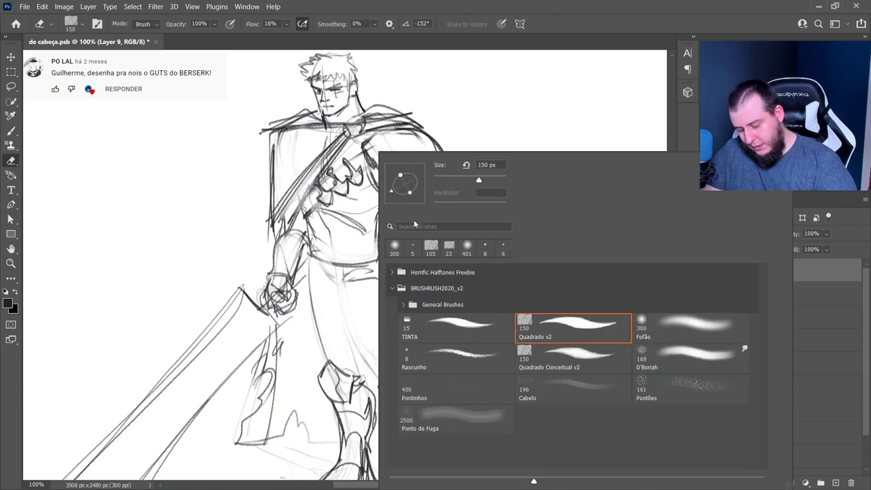
left_click(461, 178)
left_click_drag(316, 302, 321, 346)
key("b")
left_click_drag(308, 283, 324, 352)
left_click_drag(308, 267, 328, 365)
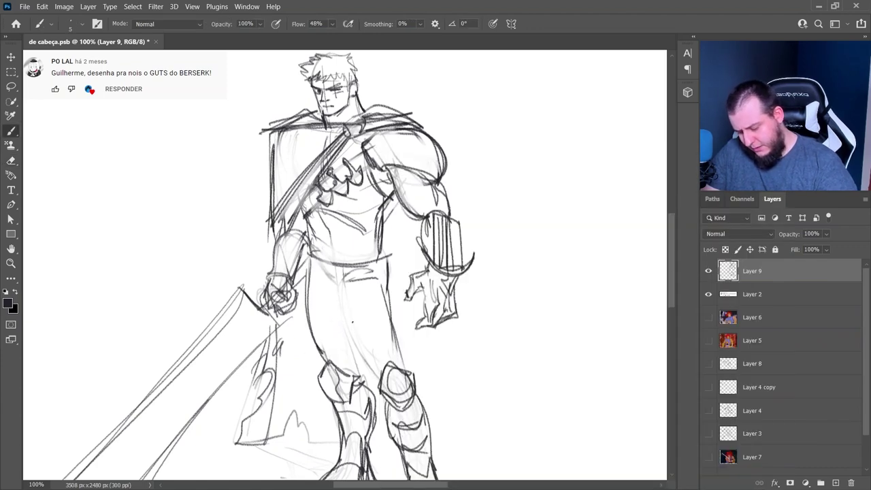
- Draw the inner thigh line down to the knee and strengthen the other thigh's outer contour
left_click_drag(339, 282, 379, 376)
left_click_drag(363, 357, 378, 379)
key("e")
key("b")
left_click_drag(385, 283, 406, 359)
left_click_drag(385, 283, 405, 374)
left_click_drag(378, 266, 399, 372)
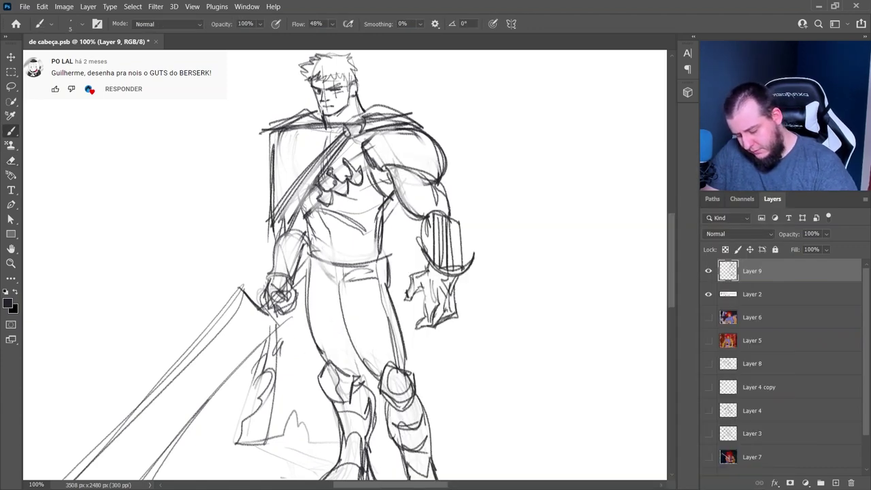
- Erase the rough waistline and draw a wide belt with a buckle around the waist
key("e")
mouse_move(314, 261)
left_mouse_down()
mouse_move(354, 270)
mouse_move(389, 258)
left_mouse_up()
key("b")
left_click_drag(308, 235, 380, 239)
left_click_drag(309, 256, 379, 256)
mouse_move(324, 241)
left_mouse_down()
mouse_move(325, 257)
mouse_move(352, 258)
left_mouse_up()
left_click_drag(354, 250, 378, 239)
- Redraw the free arm's inner contour and detail the shoulder guard with plate edges and rivets
key("e")
key("b")
left_click_drag(374, 170, 422, 216)
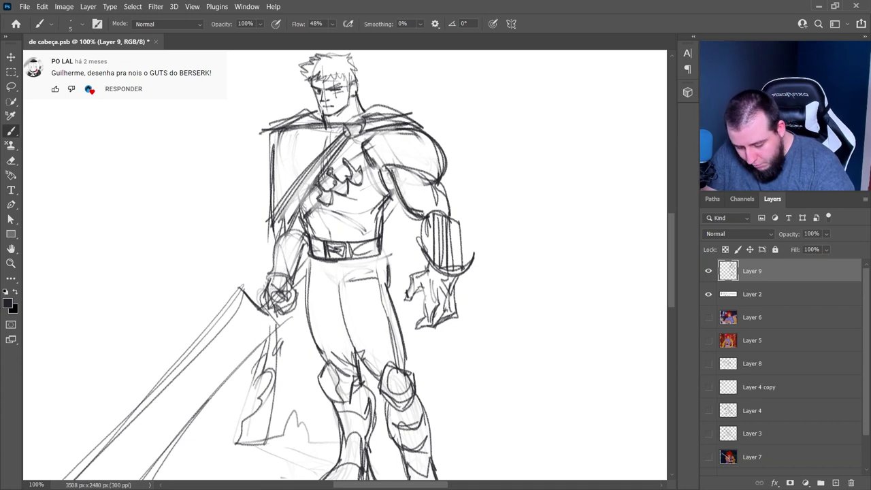
key("e")
mouse_move(408, 166)
left_mouse_down()
mouse_move(445, 190)
mouse_move(439, 175)
left_mouse_up()
key("b")
left_click_drag(377, 132, 386, 152)
left_click_drag(386, 151, 437, 164)
left_click_drag(428, 133, 445, 165)
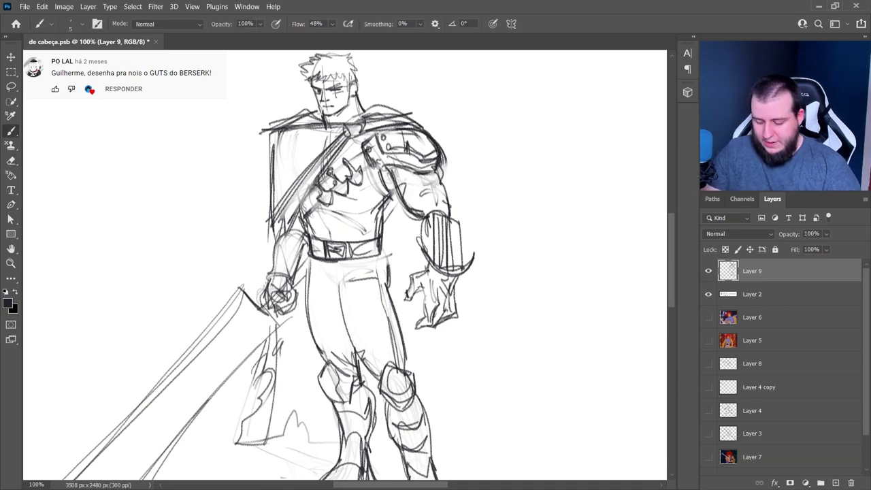
- Strengthen the free arm's contours and darken the gauntlet's vertical ribs and flared lower edge
left_click_drag(397, 181, 427, 225)
left_click_drag(451, 183, 447, 214)
left_click_drag(452, 164, 442, 259)
key("e")
key("b")
left_click_drag(434, 226, 441, 270)
left_click_drag(442, 218, 445, 270)
left_click_drag(447, 217, 449, 275)
left_click_drag(448, 212, 446, 295)
left_click_drag(456, 221, 460, 265)
left_click_drag(472, 255, 438, 273)
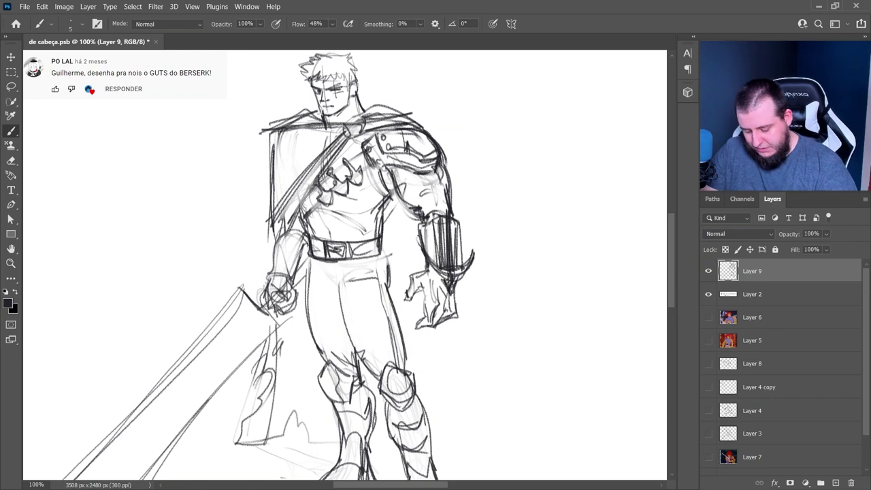
- Erase the lower part of the free hand and redraw its curled fingers
key("e")
left_click_drag(419, 322, 454, 314)
key("b")
left_click_drag(428, 304, 418, 322)
left_click_drag(414, 322, 439, 316)
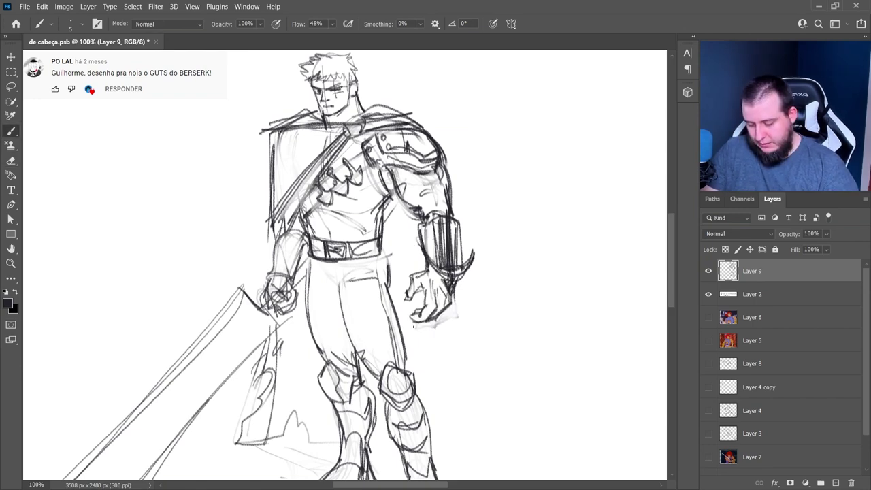
- Erase the cloak's rough outer side and redraw its shoulder corner and hanging edge
key("e")
left_click_drag(264, 135, 268, 197)
key("b")
left_click_drag(306, 111, 259, 132)
left_click_drag(264, 132, 272, 221)
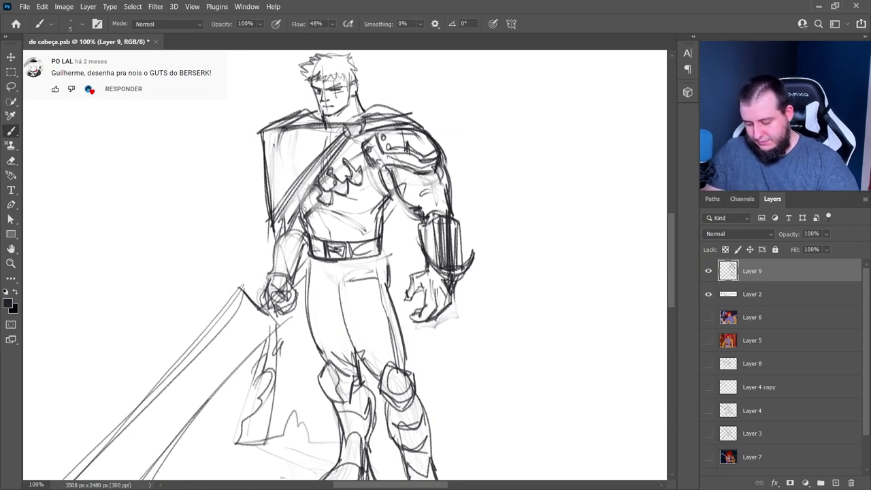
- Draw the cloak hanging behind the free arm and legs, with a jagged, torn hem
left_click_drag(455, 286, 490, 439)
left_click_drag(439, 426, 465, 397)
left_click_drag(281, 432, 333, 441)
key("z")
left_click(421, 312, "alt")
key("b")
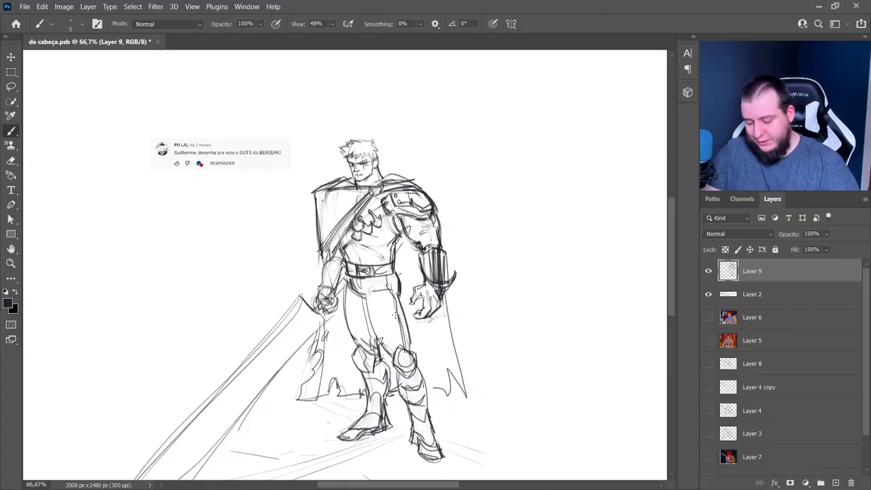
- Fill the cape over the shoulders with solid black using the Quadrado v2 brush
right_click(458, 214)
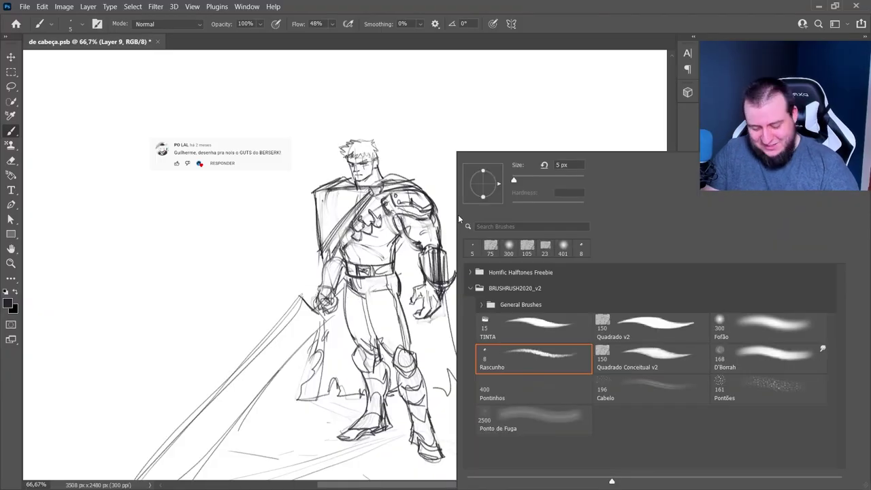
left_click(613, 328)
left_click_drag(321, 194, 325, 234)
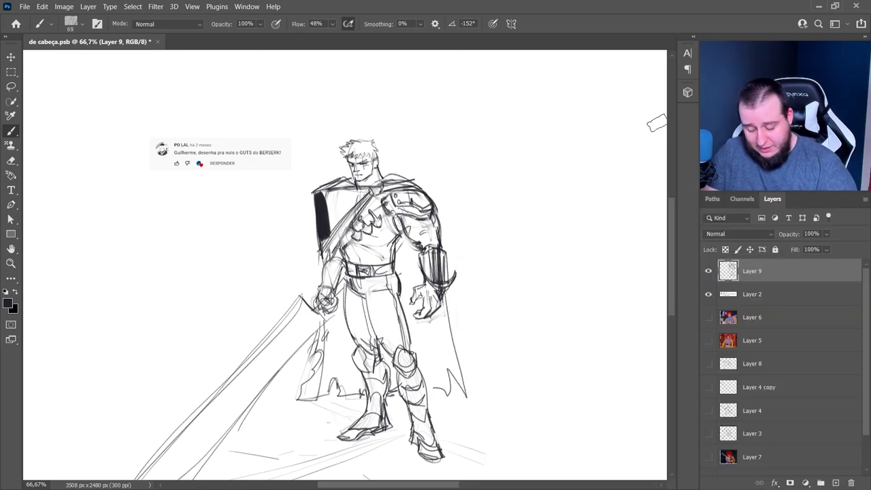
mouse_move(322, 196)
left_mouse_down()
mouse_move(344, 231)
mouse_move(333, 245)
mouse_move(330, 225)
mouse_move(350, 185)
mouse_move(410, 185)
left_mouse_up()
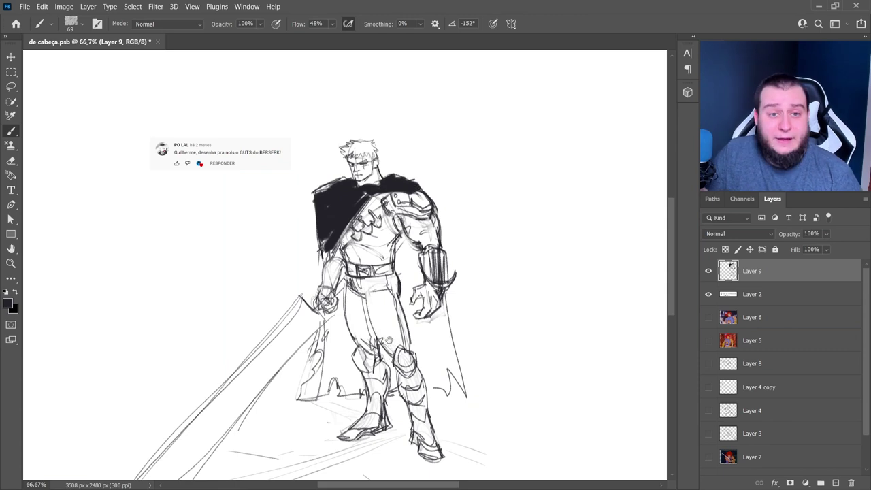
- Fill the cloak hanging behind the legs and the free arm with solid black
left_click_drag(394, 363, 390, 307)
mouse_move(322, 268)
left_mouse_down()
mouse_move(314, 294)
mouse_move(340, 245)
mouse_move(339, 301)
left_mouse_up()
mouse_move(401, 242)
left_mouse_down()
mouse_move(411, 292)
mouse_move(442, 330)
mouse_move(457, 323)
mouse_move(401, 226)
mouse_move(413, 192)
left_mouse_up()
- Reduce the brush to 20 px and darken the shoulder armour's underside and the chest strap between the knives
key("bracketleft")
key("bracketleft")
key("bracketleft")
key("bracketleft")
key("bracketleft")
left_click_drag(411, 187, 398, 174)
mouse_move(382, 138)
left_mouse_down()
mouse_move(383, 152)
mouse_move(338, 184)
left_mouse_up()
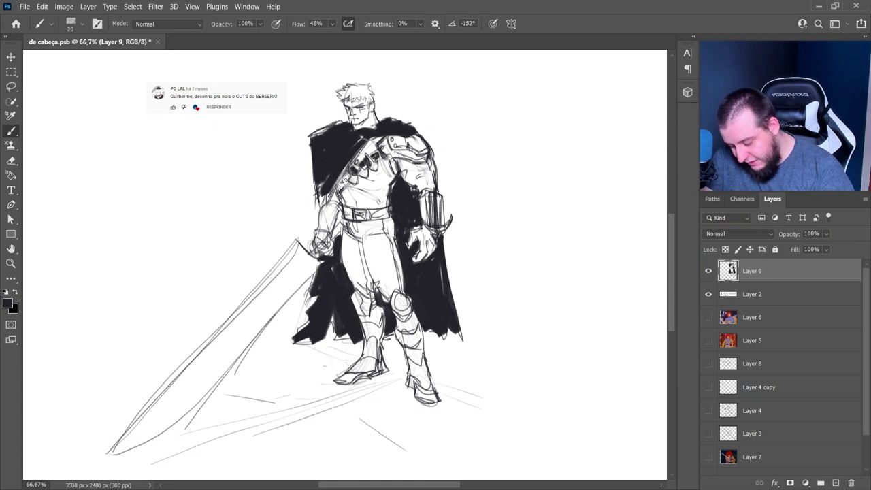
- Block in black on the belt, boots, armour bands, free hand's shadow and spiky hair
left_click_drag(345, 215, 391, 214)
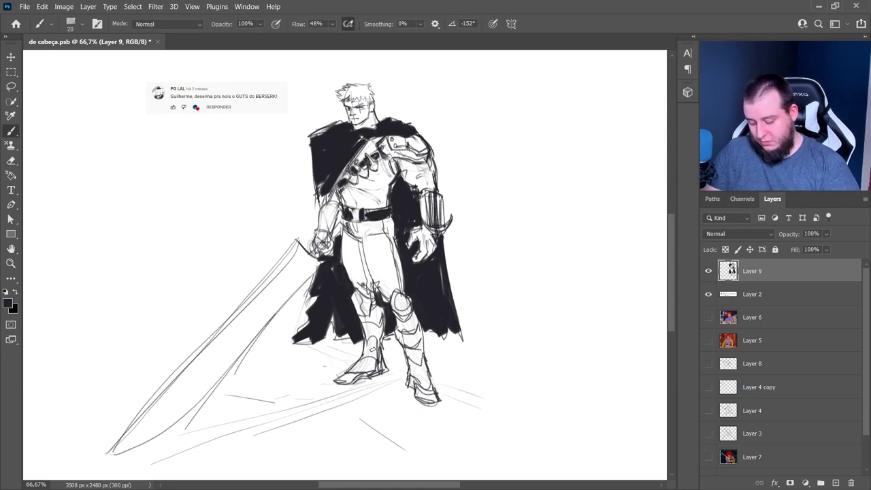
left_click_drag(339, 378, 386, 372)
left_click_drag(410, 385, 435, 402)
left_click_drag(412, 166, 434, 187)
left_click_drag(420, 244, 434, 250)
left_click_drag(398, 154, 416, 155)
left_click_drag(338, 88, 372, 99)
left_click_drag(374, 107, 378, 114)
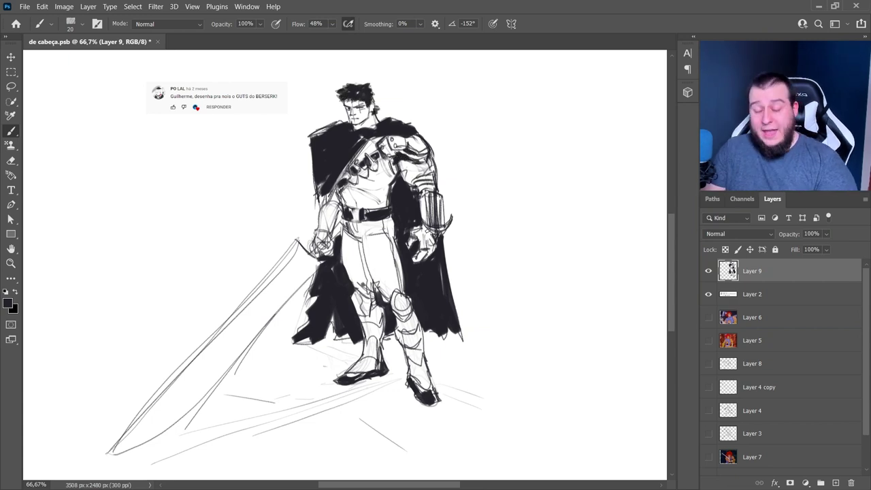
- Paint the sword blade's edges and base in thick black with a 55 px brush, trimming the tip with the eraser
right_click(441, 224)
left_click_drag(496, 180, 506, 180)
key("Return")
mouse_move(314, 267)
left_mouse_down()
mouse_move(242, 346)
mouse_move(121, 443)
left_mouse_up()
left_click_drag(146, 410, 294, 245)
key("e")
mouse_move(125, 421)
left_mouse_down()
mouse_move(116, 453)
mouse_move(181, 434)
left_mouse_up()
key("b")
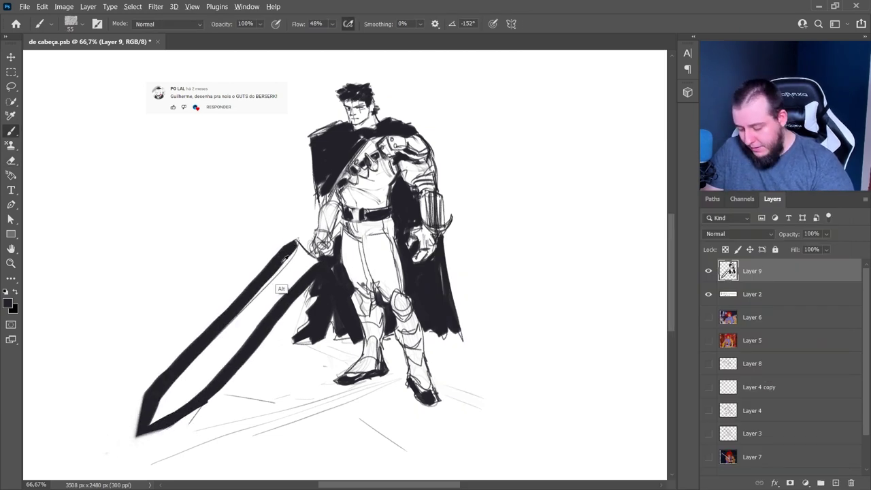
left_click_drag(284, 255, 312, 262)
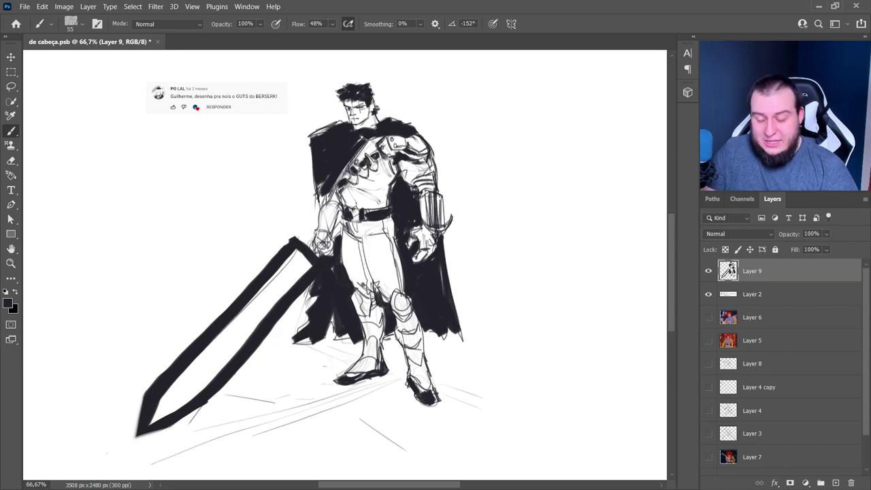
- Redraw the fingers of the hand holding the sword with the Rascunho brush at 8 px
right_click(279, 336)
left_click(416, 180)
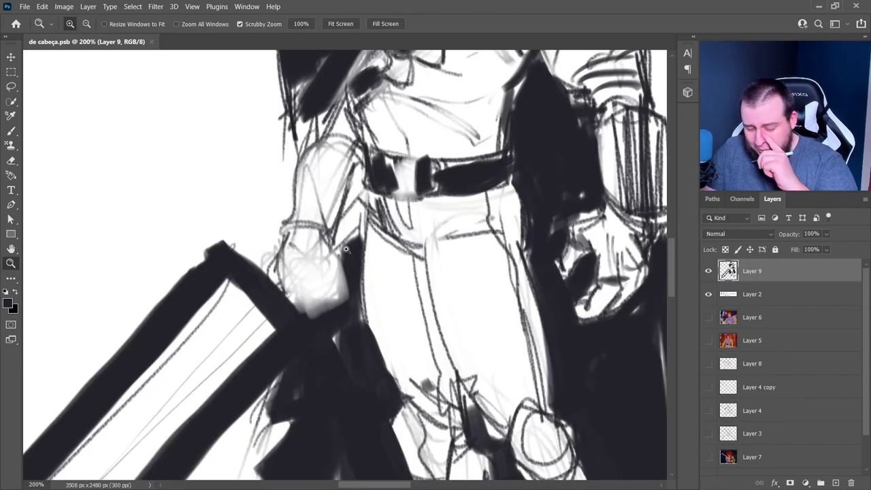
key("b")
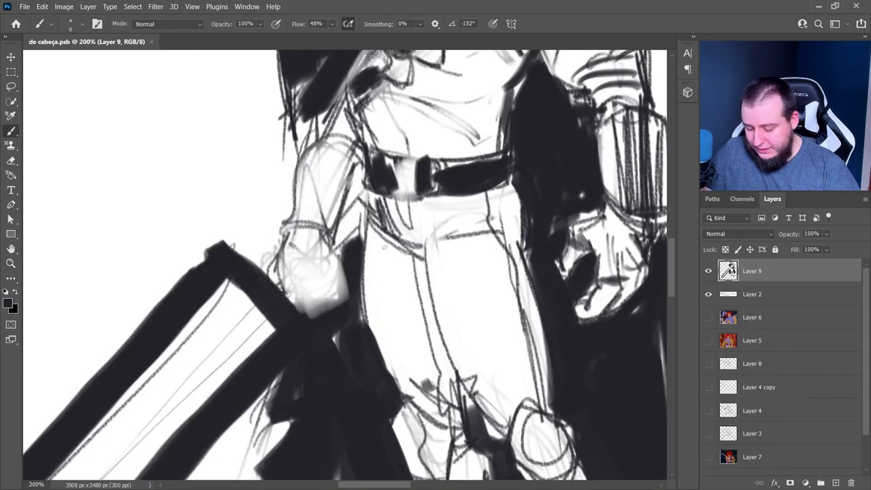
right_click(388, 151)
left_click(429, 361)
left_click_drag(283, 258, 295, 289)
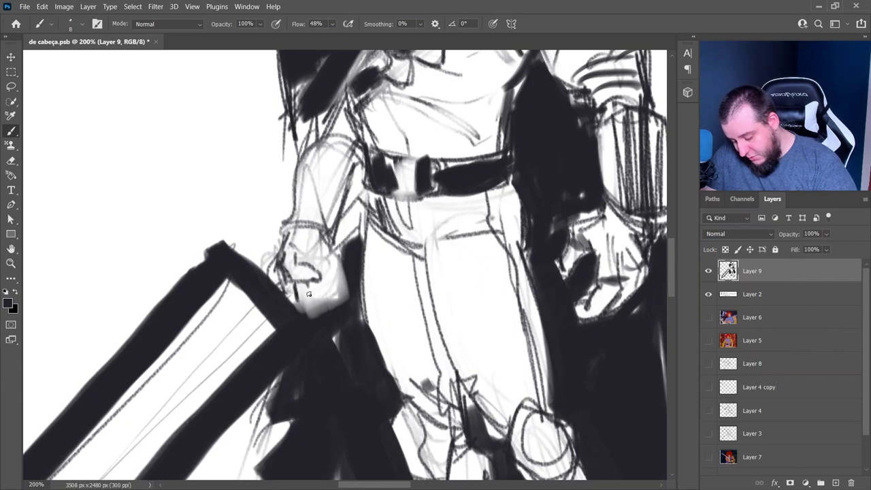
- Set the Rascunho brush to 5 px, erase the rough side of the face and redraw the mouth, jaw, neck and collar
right_click(398, 146)
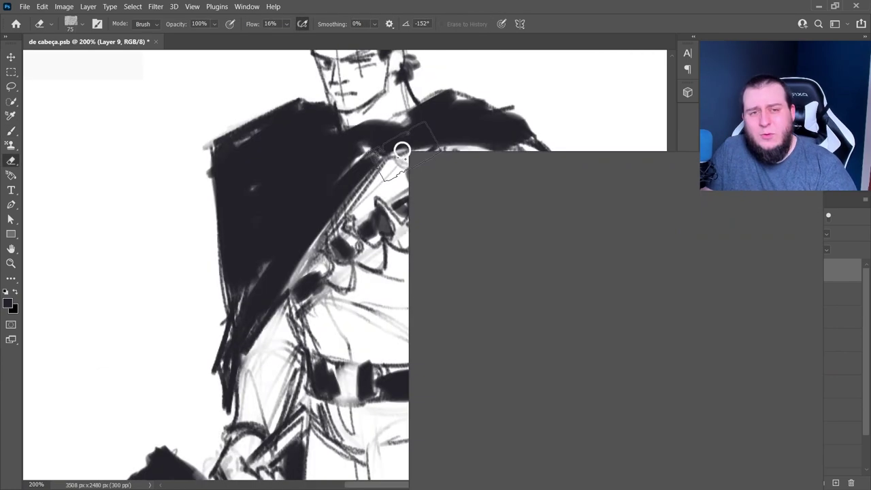
left_click(438, 134)
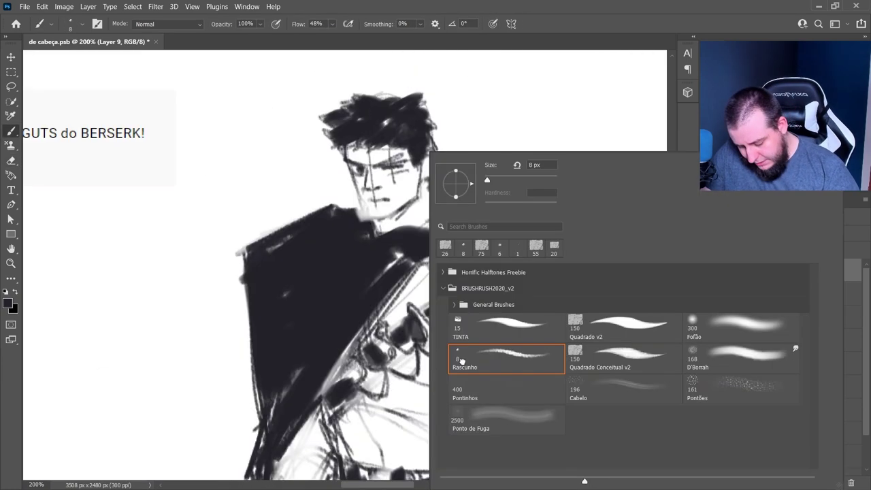
type("5")
key("Return")
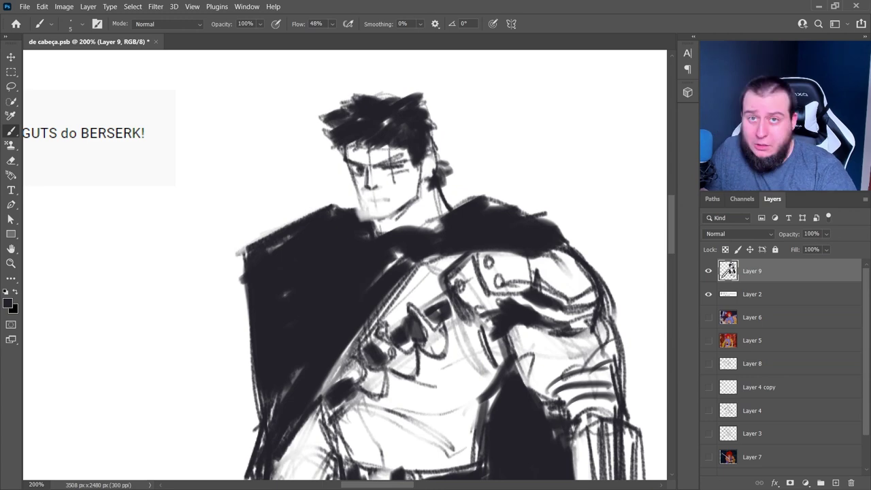
key("e")
left_click_drag(353, 183, 369, 217)
key("b")
mouse_move(389, 220)
left_mouse_down()
mouse_move(415, 200)
mouse_move(421, 219)
left_mouse_up()
mouse_move(429, 184)
left_mouse_down()
mouse_move(420, 227)
mouse_move(431, 229)
left_mouse_up()
mouse_move(355, 207)
left_mouse_down()
mouse_move(376, 239)
mouse_move(329, 210)
left_mouse_up()
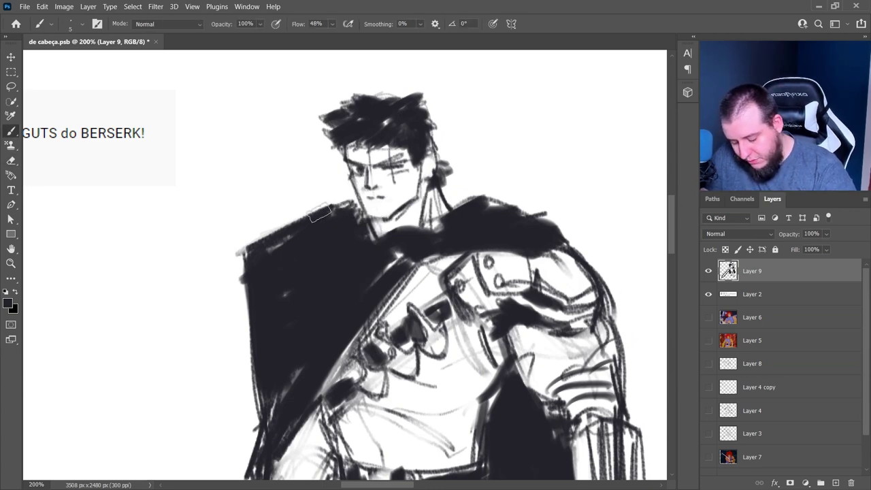
- Erase and redraw the eyebrows and eyes with heavier strokes, adding a short mark on the cheek
key("e")
left_click_drag(378, 162, 383, 160)
key("b")
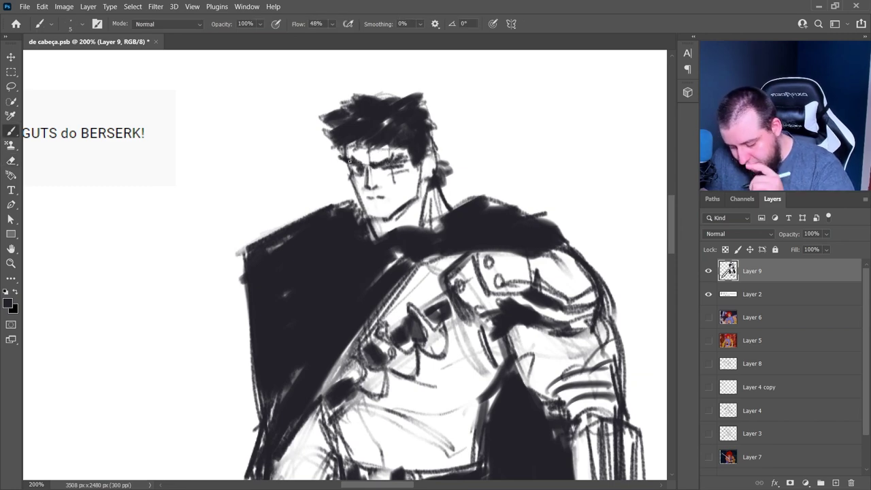
key("e")
mouse_move(374, 167)
left_mouse_down()
mouse_move(393, 173)
mouse_move(391, 190)
mouse_move(352, 169)
mouse_move(399, 169)
left_mouse_up()
key("b")
left_click_drag(409, 177, 402, 183)
- Erase the mouth and redraw it as a small, stern line
key("e")
left_click_drag(385, 198, 368, 197)
key("b")
mouse_move(371, 199)
left_mouse_down()
mouse_move(361, 198)
mouse_move(370, 199)
left_mouse_up()
key("e")
key("b")
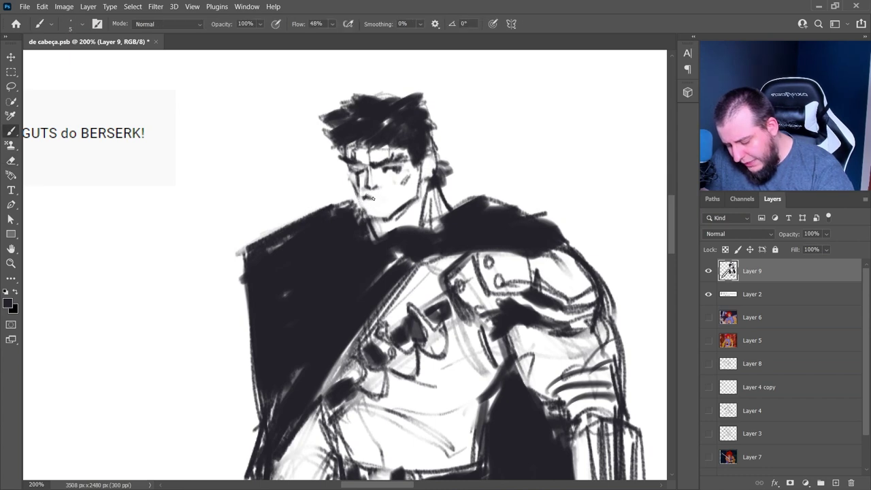
key("e")
left_click_drag(387, 198, 365, 196)
key("b")
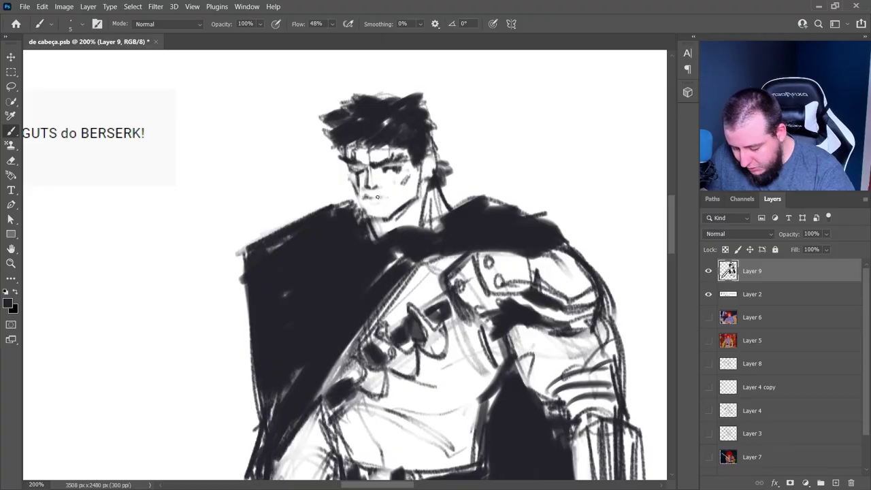
- Clean up the chin and redraw the jaw side, cheek and sideburn of the face
key("e")
left_click_drag(359, 207, 382, 221)
key("b")
key("e")
key("b")
mouse_move(417, 195)
left_mouse_down()
mouse_move(423, 157)
mouse_move(418, 167)
mouse_move(396, 148)
mouse_move(415, 177)
left_mouse_up()
key("e")
key("b")
mouse_move(416, 151)
left_mouse_down()
mouse_move(415, 182)
mouse_move(418, 168)
mouse_move(423, 177)
left_mouse_up()
key("e")
key("b")
key("z")
left_click(374, 276, "alt")
left_click(374, 276, "alt")
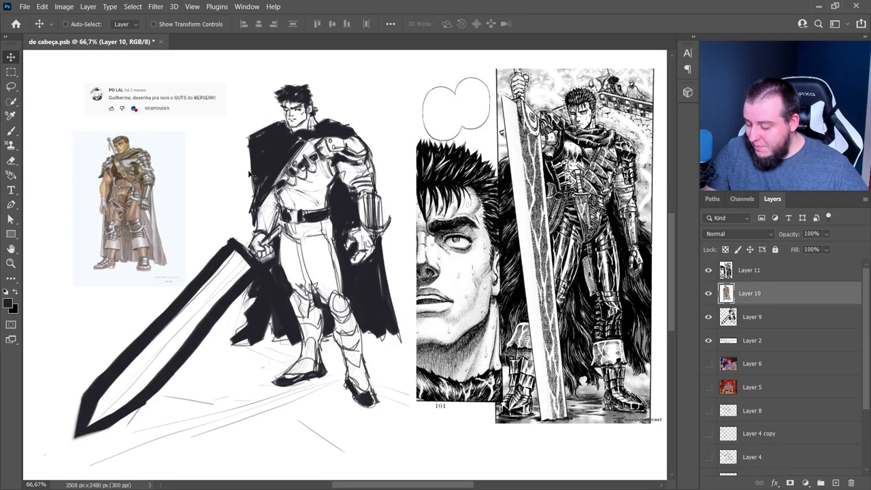
- Narrow the coloured Guts reference image slightly with Free Transform
key("z")
left_click_drag(115, 191, 246, 208)
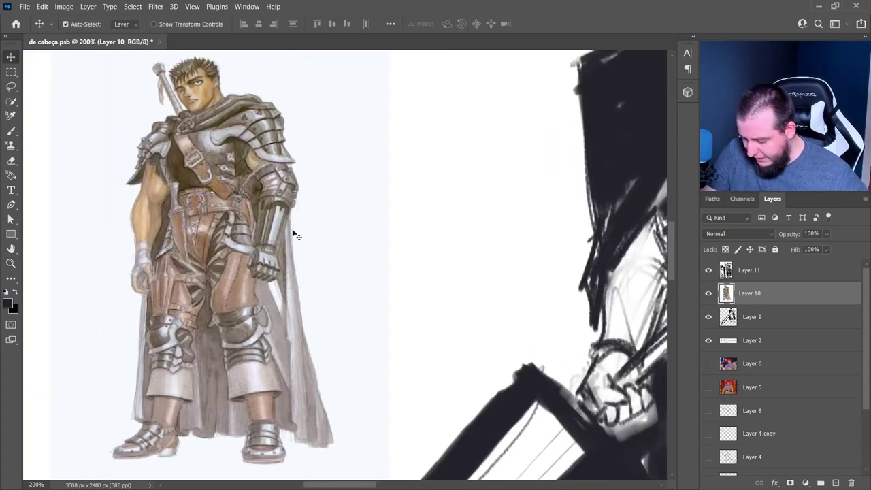
key("ctrl+t")
left_click_drag(387, 277, 372, 277)
left_click(561, 24)
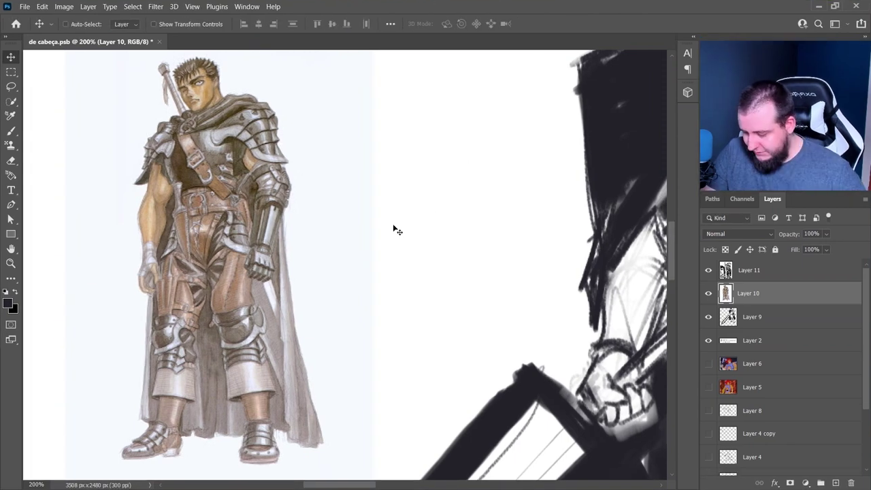
- Examine the armour, straps, knives, boots and sword in the coloured illustration and the manga page against the sketch
key("z")
left_click(307, 213, "alt")
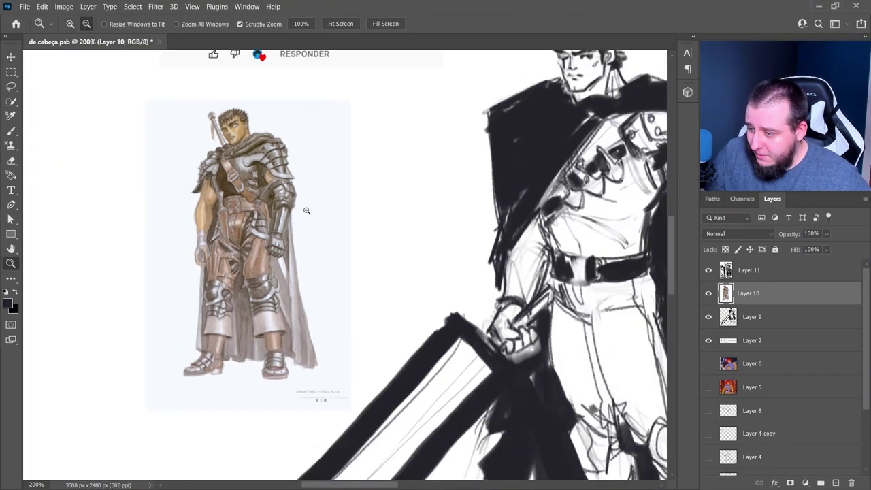
left_click_drag(305, 233, 281, 199)
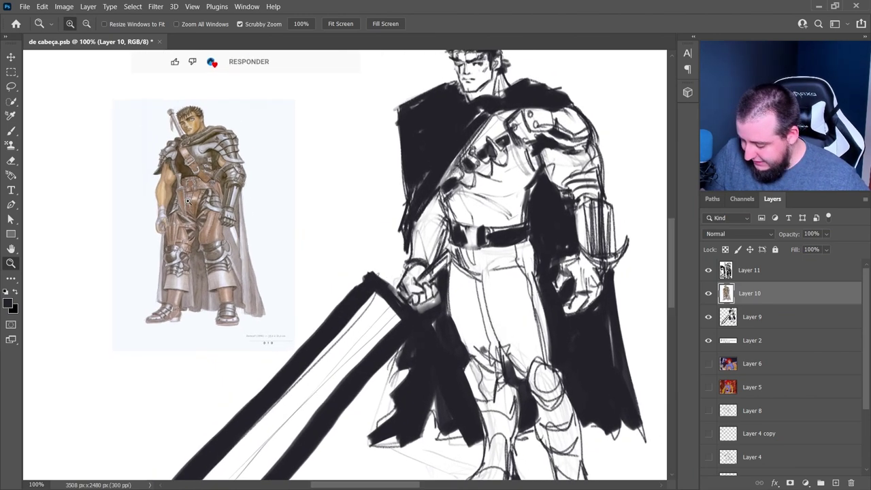
left_click(187, 201)
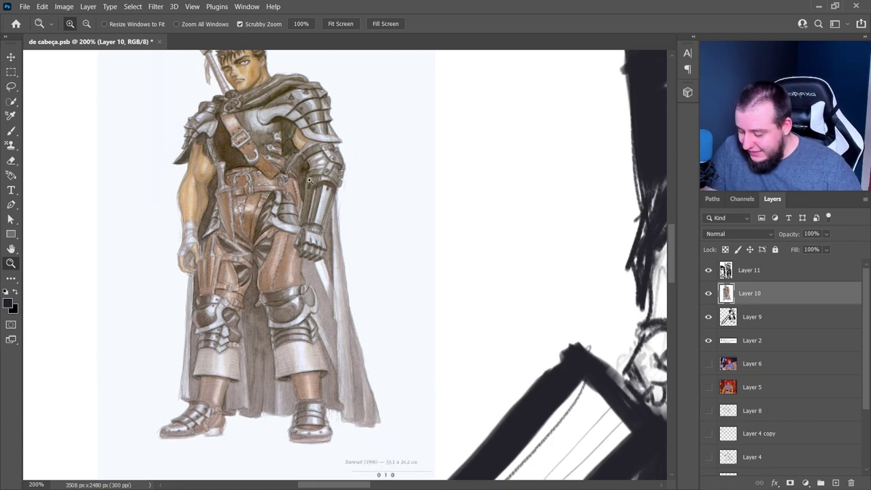
left_click_drag(325, 128, 322, 142)
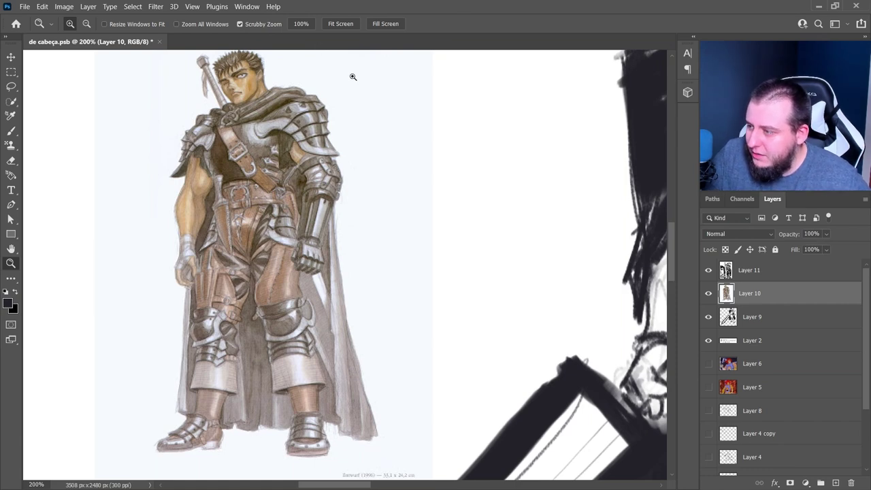
left_click(332, 214)
left_click(431, 225, "alt")
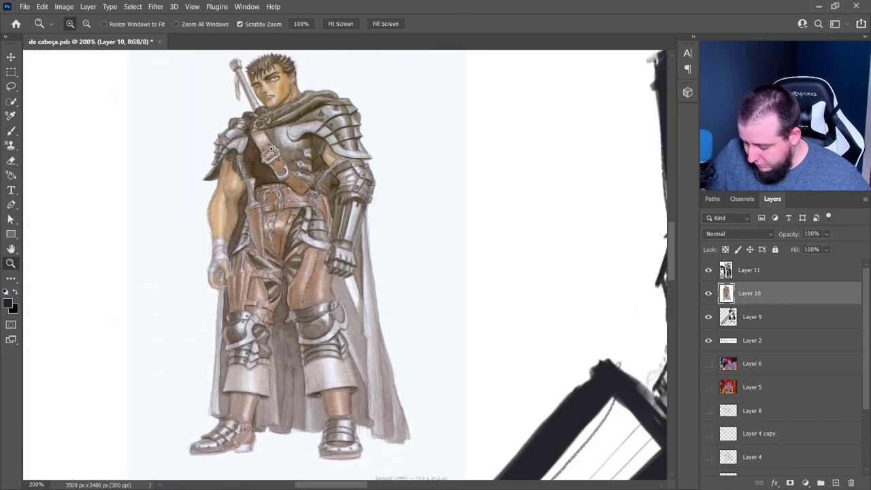
left_click_drag(482, 237, 289, 179)
left_click_drag(653, 166, 464, 260)
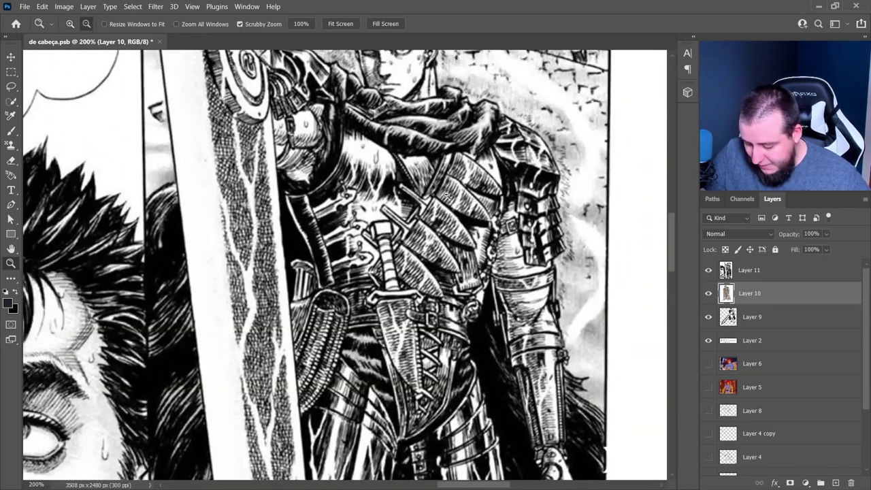
left_click(447, 196, "alt")
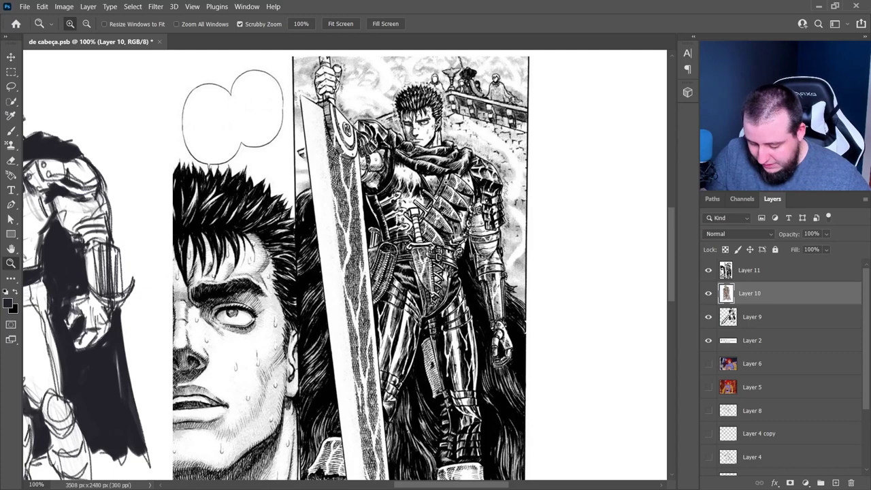
scroll(443, 271, "down", 6)
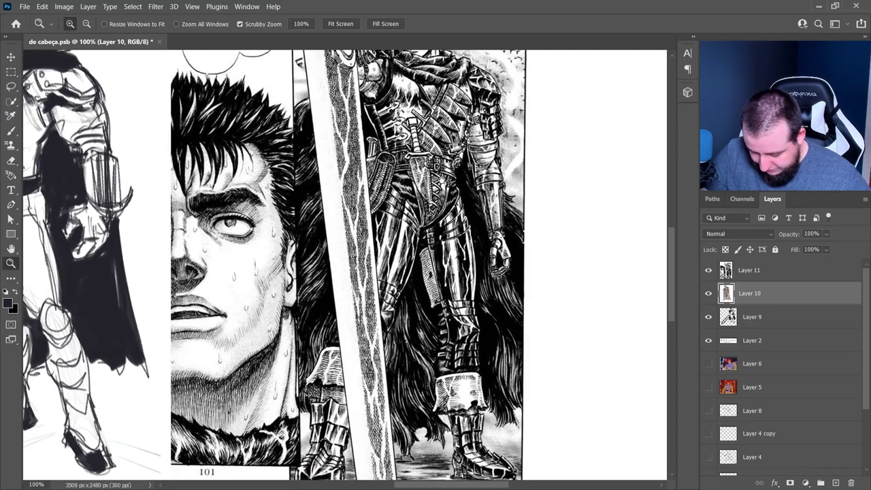
scroll(450, 151, "down", 2)
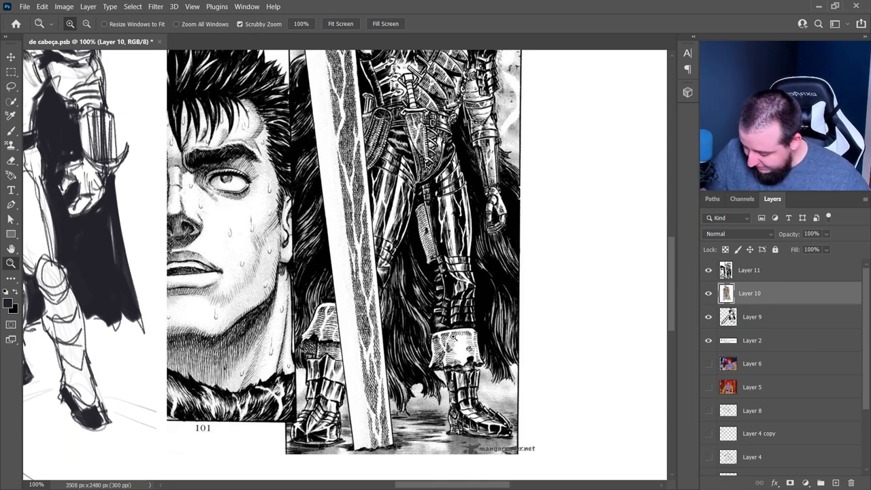
left_click_drag(466, 333, 546, 446)
key("ctrl+minus")
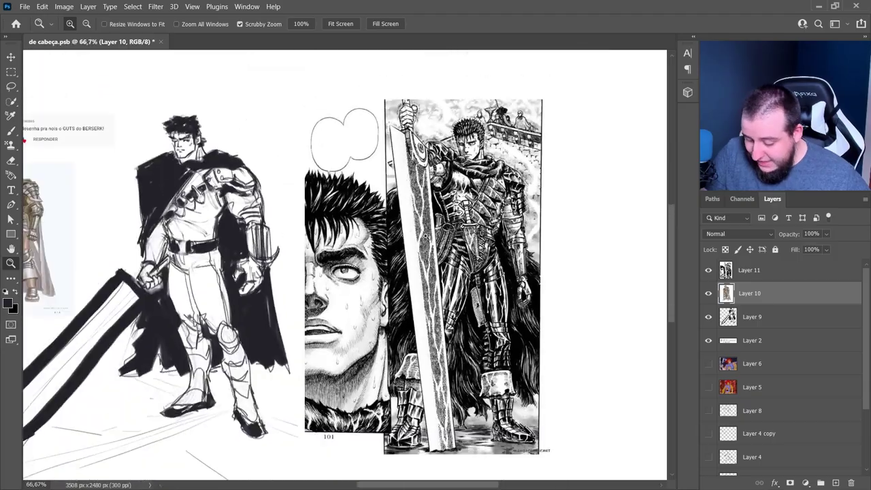
left_click_drag(466, 313, 560, 310)
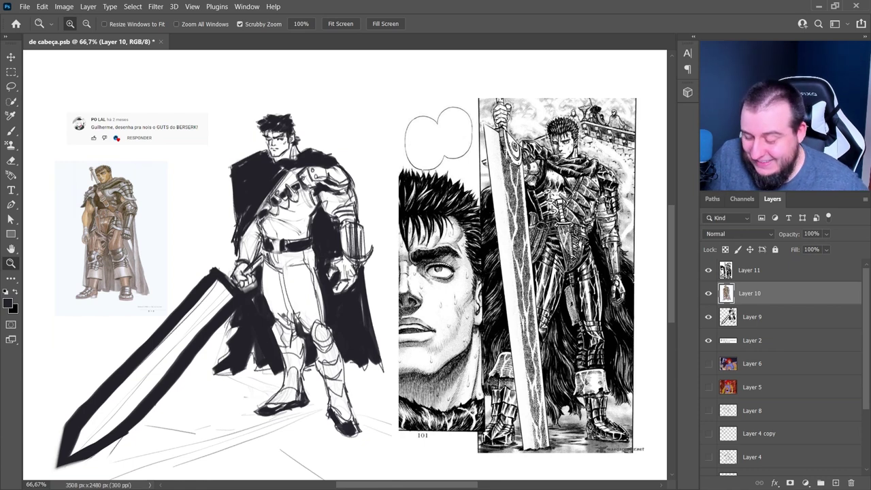
- Lower the Guts sketch layer's opacity to 17% and add a new empty layer above it
key("v")
left_click(301, 172)
left_click(782, 316)
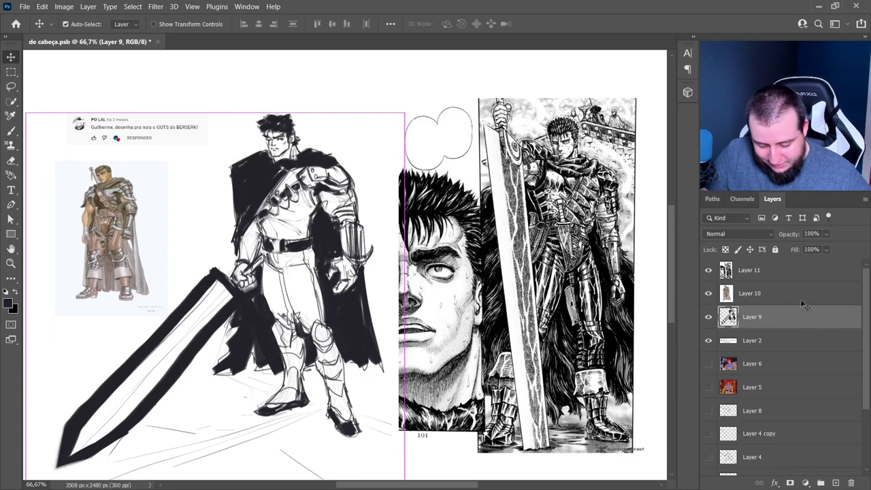
left_click(826, 233)
left_click_drag(810, 249, 787, 251)
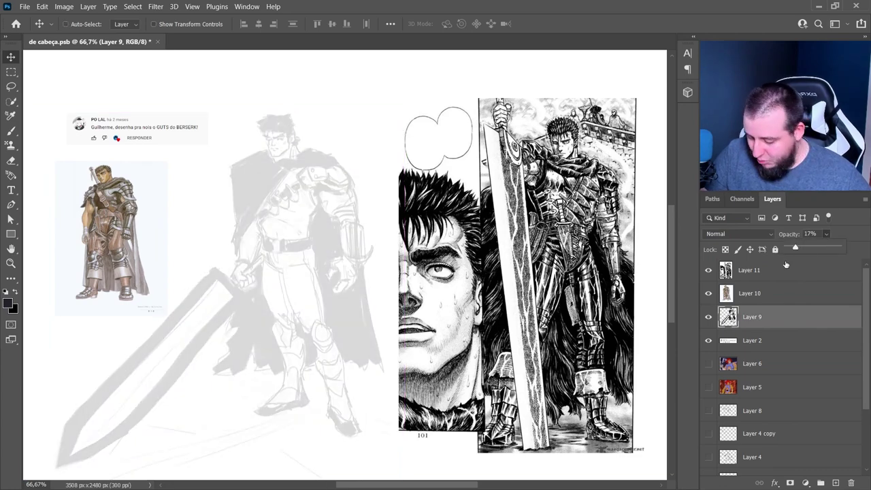
left_click(835, 481)
- Move the manga reference image and resize it with Free Transform to sit beside the sketch
key("z")
left_click(275, 159)
key("v")
left_click_drag(556, 172, 215, 244)
key("ctrl+t")
mouse_move(494, 127)
left_mouse_down()
mouse_move(348, 222)
mouse_move(345, 235)
left_mouse_up()
left_click_drag(329, 289, 81, 199)
left_click(561, 24)
- Rearrange the reference images around the faded sketch, keeping the figure's torso clear for redrawing
left_click_drag(210, 184, 340, 145)
left_click_drag(144, 196, 80, 202)
left_click_drag(216, 197, 216, 155)
left_click_drag(120, 183, 109, 170)
key("z")
left_click(417, 130)
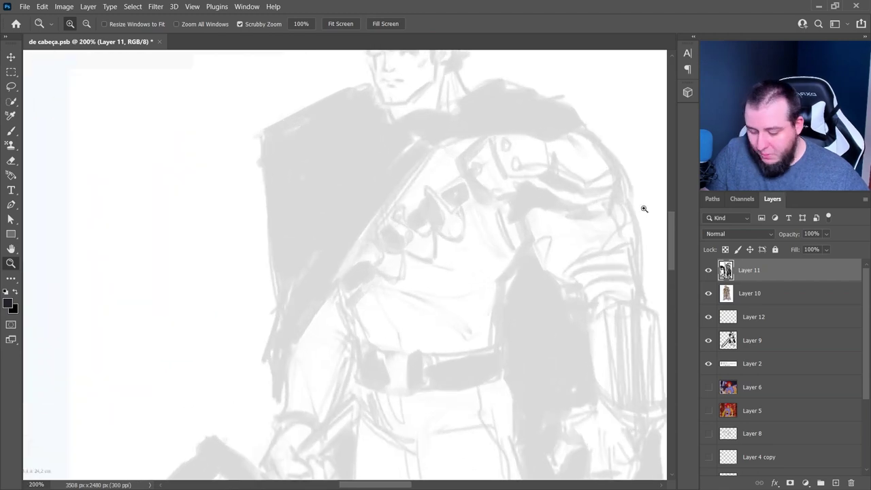
- Reduce the opacity of the old Guts sketch on Layer 9 further and make empty Layer 12 active
left_click(470, 234, "alt")
left_click(755, 323)
left_click(755, 337)
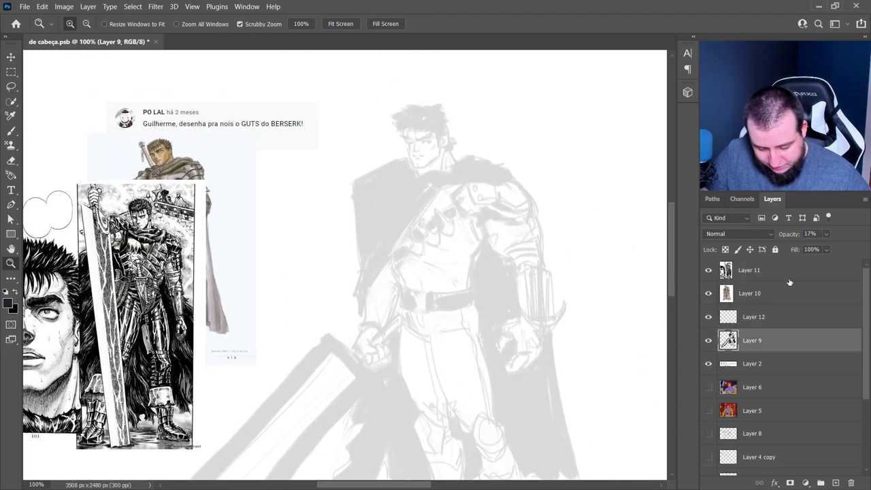
left_click(826, 234)
left_click(755, 317)
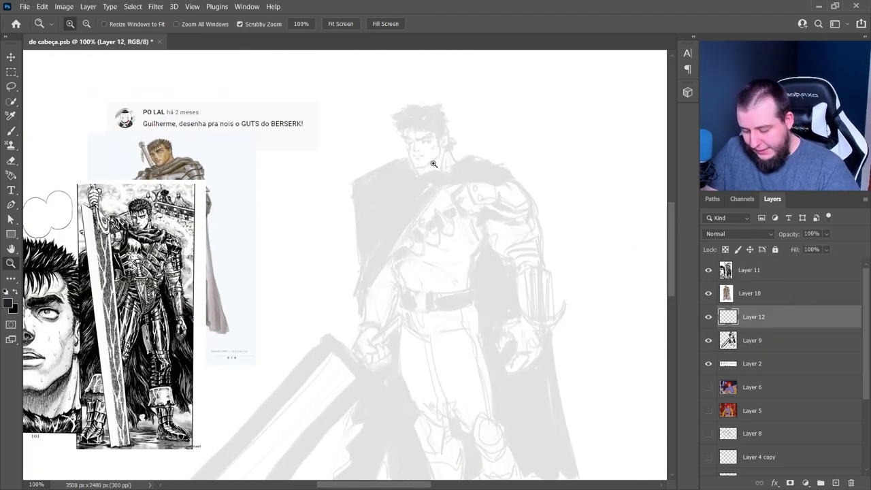
- Set up the Rascunho brush at 4 px with 74% flow for drawing over the faded sketch
left_click_drag(426, 167, 471, 194)
key("b")
right_click(470, 195)
key("Down")
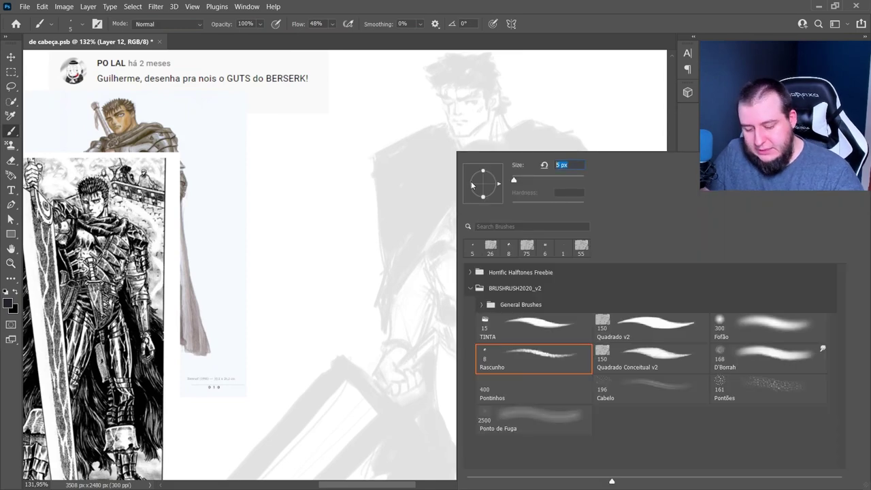
key("Return")
left_click_drag(332, 24, 351, 38)
left_click_drag(478, 280, 473, 294)
- Draw Guts's eyes, brows, nose, mouth and jawline in dark lines over the faded face
mouse_move(461, 115)
left_mouse_down()
mouse_move(474, 114)
mouse_move(453, 110)
left_mouse_up()
key("e")
key("b")
mouse_move(438, 121)
left_mouse_down()
mouse_move(451, 152)
mouse_move(481, 127)
left_mouse_up()
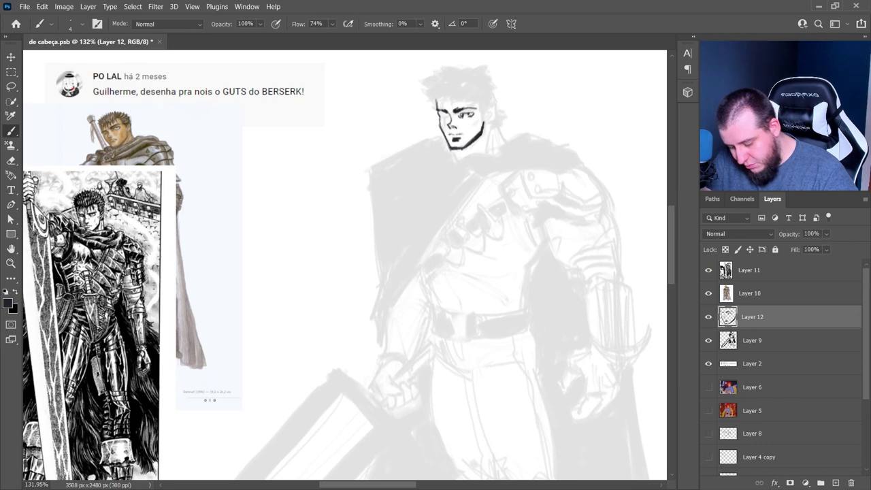
left_click_drag(450, 125, 454, 126)
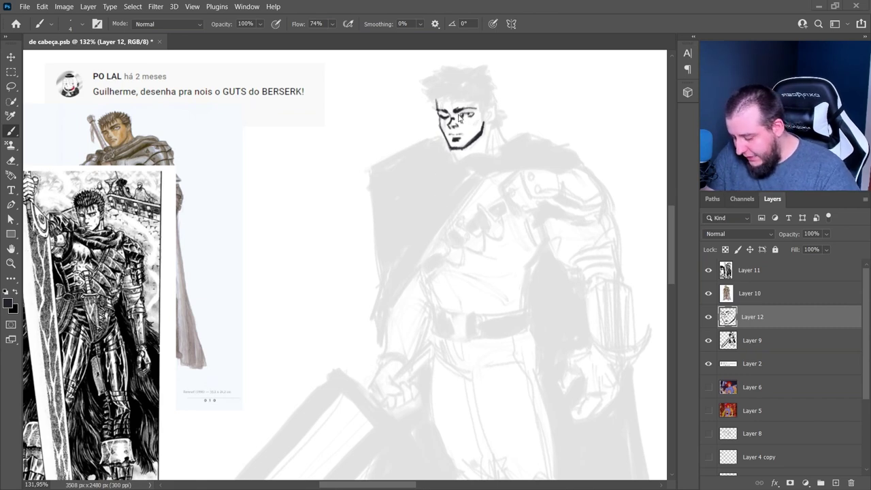
- Draw the ear, the short spiky hair with its fringe, and the neck line
left_click_drag(477, 95, 491, 107)
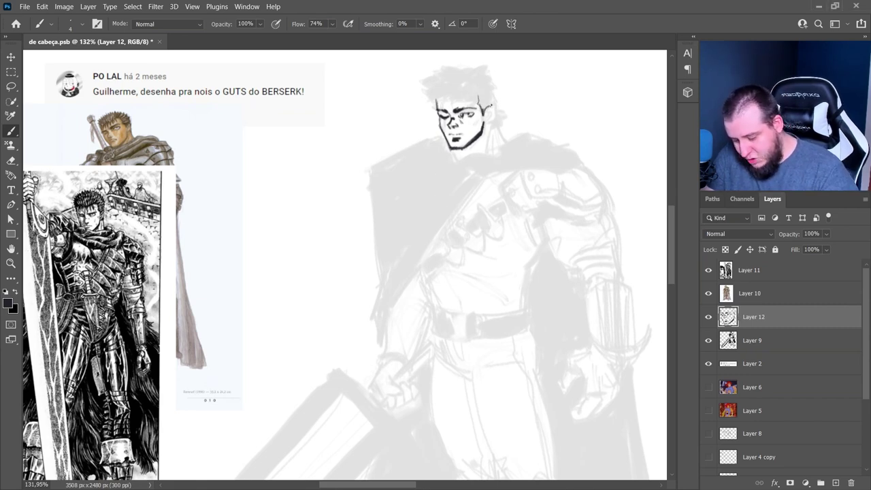
mouse_move(490, 73)
left_mouse_down()
mouse_move(427, 80)
mouse_move(430, 99)
mouse_move(448, 106)
left_mouse_up()
mouse_move(455, 94)
left_mouse_down()
mouse_move(465, 108)
mouse_move(479, 104)
mouse_move(501, 147)
left_mouse_up()
- Draw the folded cape collar around the neck and the cape draping over both shoulders and down the figure's right side
mouse_move(448, 163)
left_mouse_down()
mouse_move(515, 127)
mouse_move(497, 162)
mouse_move(447, 165)
left_mouse_up()
mouse_move(447, 164)
left_mouse_down()
mouse_move(465, 174)
mouse_move(541, 161)
mouse_move(544, 134)
mouse_move(522, 130)
left_mouse_up()
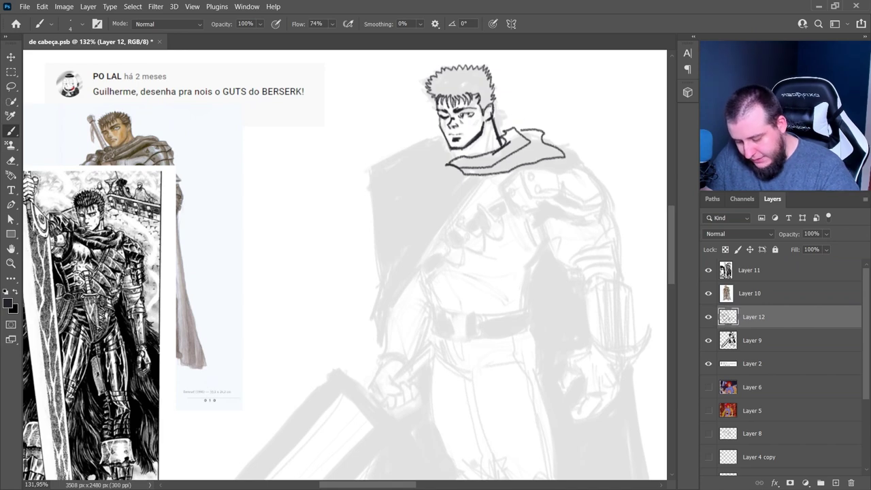
mouse_move(455, 151)
left_mouse_down()
mouse_move(420, 134)
mouse_move(389, 170)
mouse_move(472, 178)
mouse_move(447, 179)
mouse_move(372, 328)
left_mouse_up()
left_click_drag(388, 163, 372, 240)
mouse_move(506, 171)
left_mouse_down()
mouse_move(580, 166)
mouse_move(602, 181)
left_mouse_up()
left_click_drag(544, 142, 579, 158)
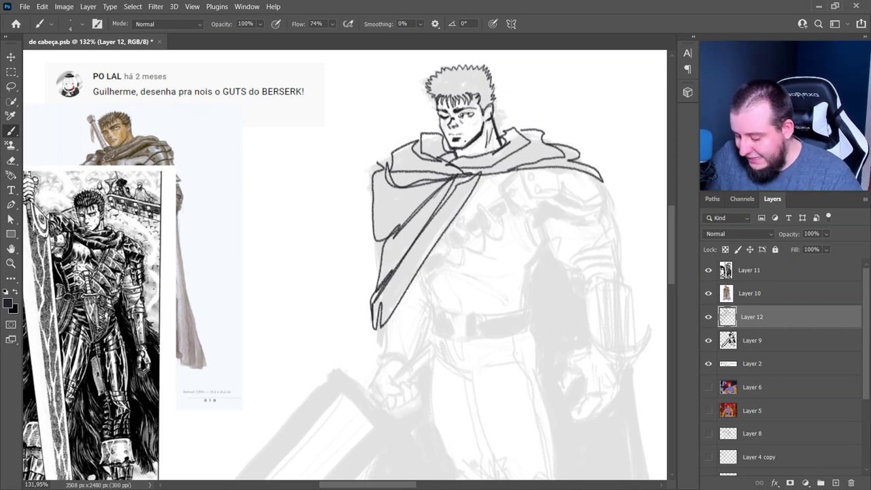
- Lasso the drawn head and enlarge it slightly with Free Transform
key("l")
mouse_move(505, 81)
left_mouse_down()
mouse_move(437, 111)
mouse_move(451, 149)
mouse_move(476, 154)
mouse_move(505, 80)
mouse_move(521, 138)
left_mouse_up()
key("ctrl+t")
left_click_drag(501, 104, 521, 72)
key("Return")
key("ctrl+d")
- Refine the mouth, eyes, cheek shading and hair tufts by alternately erasing and redrawing strokes
key("e")
left_click_drag(466, 173, 463, 183)
key("b")
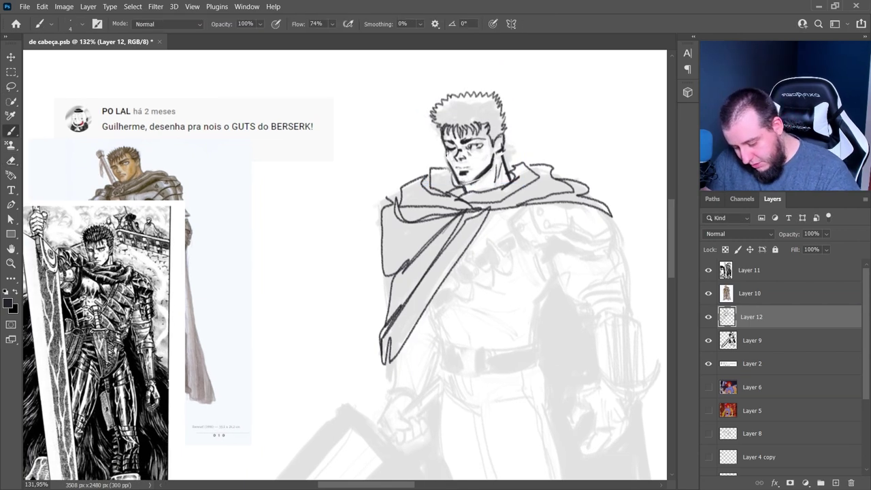
key("e")
left_click_drag(469, 174, 465, 169)
key("b")
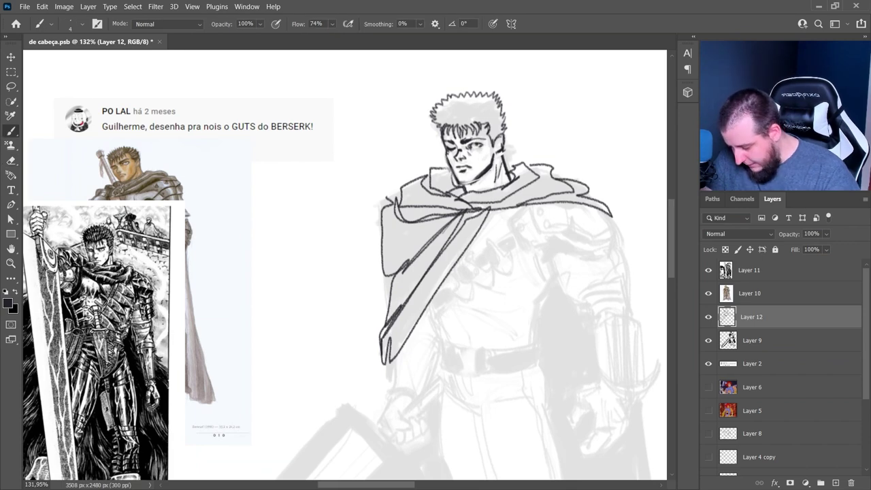
key("e")
key("b")
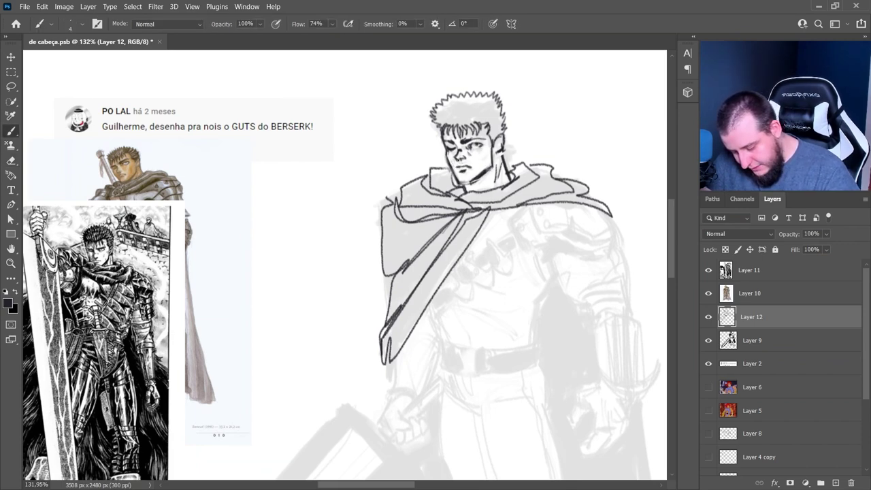
key("e")
left_click_drag(481, 174, 445, 159)
- Move the manga reference page down to uncover the torso of the coloured Guts illustration
key("z")
left_click(526, 313, "alt")
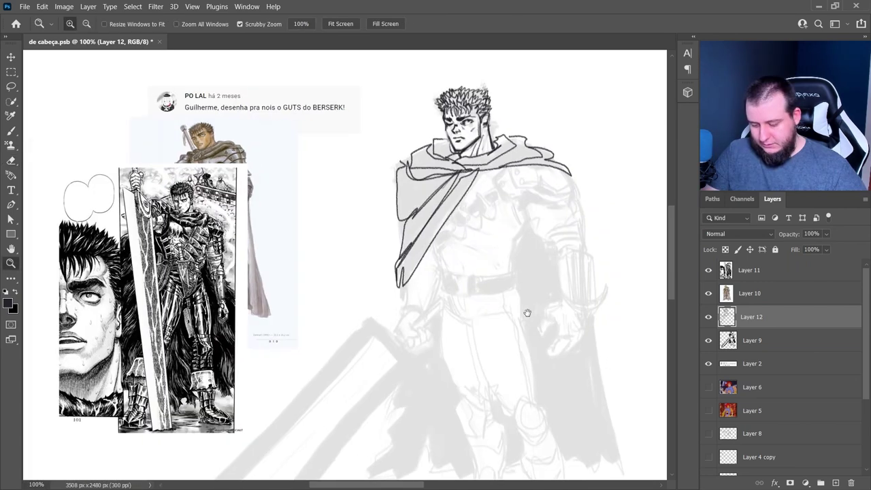
key("b")
left_click_drag(527, 368, 511, 346)
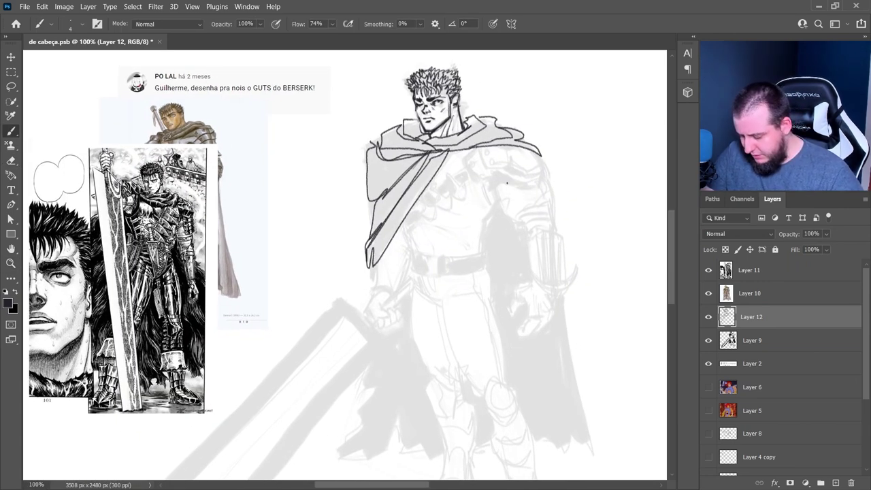
key("v")
mouse_move(178, 267)
left_mouse_down()
mouse_move(123, 372)
mouse_move(137, 389)
mouse_move(137, 316)
mouse_move(194, 338)
left_mouse_up()
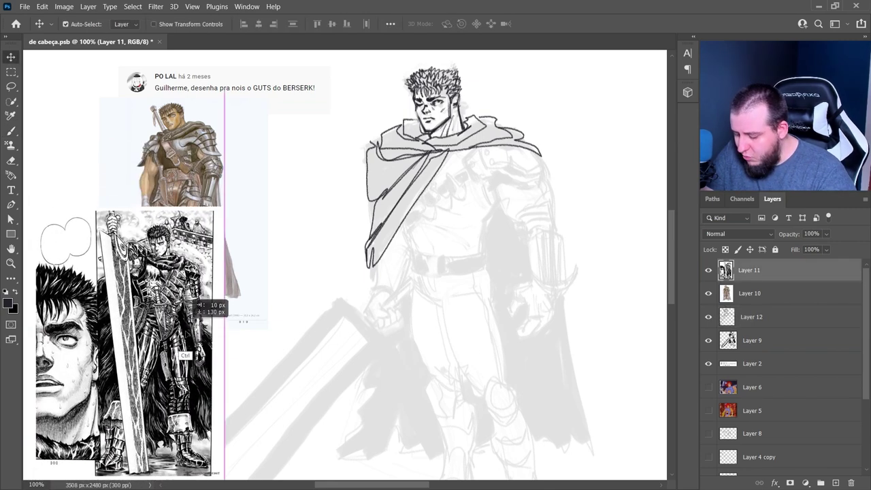
- Draw the bandaged forearm of the figure's right arm below the draped cape
key("b")
left_click_drag(478, 302, 471, 267)
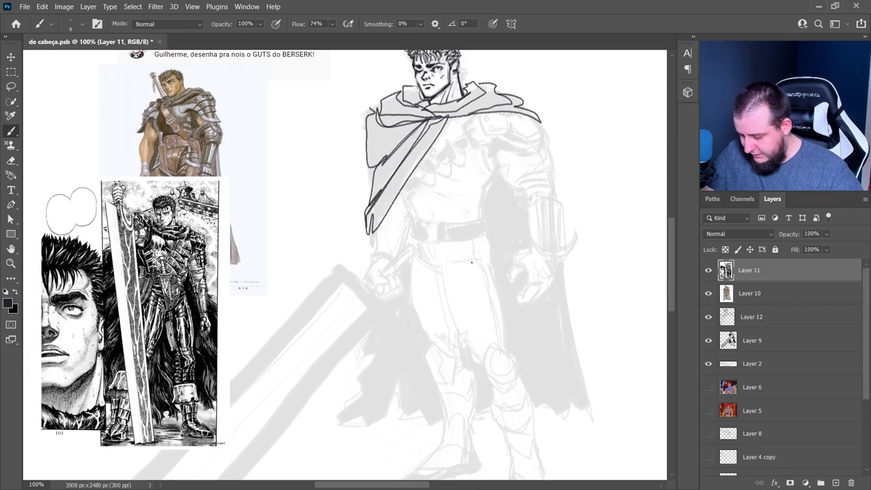
mouse_move(380, 237)
left_mouse_down()
mouse_move(406, 231)
mouse_move(393, 197)
left_mouse_up()
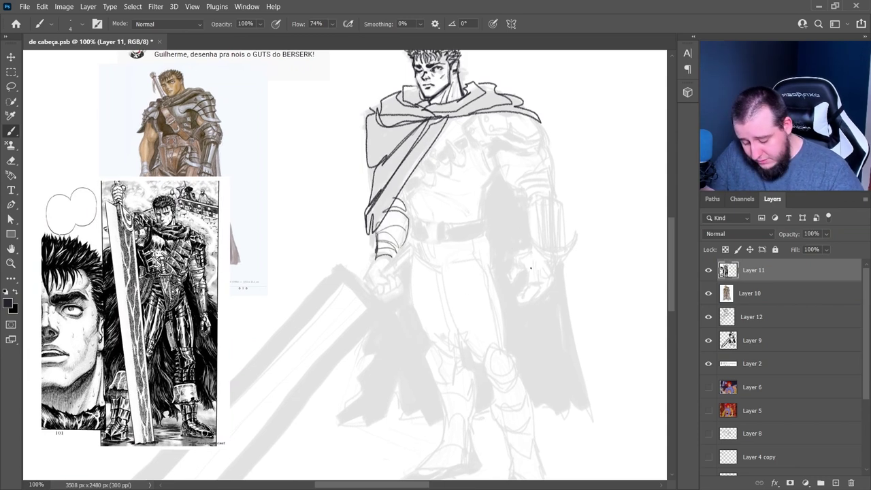
- Draw the thumb, plated forearm gauntlet and muscular upper arm of the figure's left arm
mouse_move(522, 259)
left_mouse_down()
mouse_move(511, 277)
mouse_move(523, 269)
mouse_move(537, 283)
mouse_move(541, 258)
left_mouse_up()
mouse_move(525, 209)
left_mouse_down()
mouse_move(556, 200)
mouse_move(532, 245)
mouse_move(542, 254)
left_mouse_up()
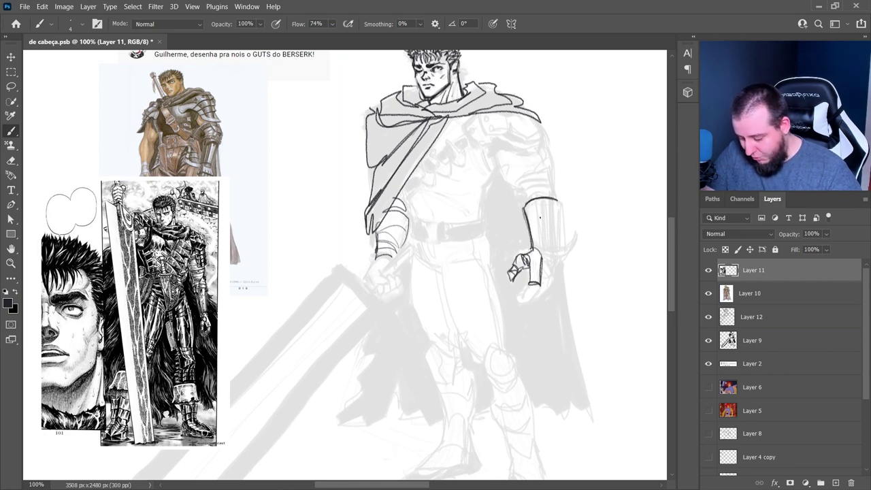
mouse_move(526, 212)
left_mouse_down()
mouse_move(558, 207)
mouse_move(559, 263)
mouse_move(561, 249)
left_mouse_up()
mouse_move(536, 211)
left_mouse_down()
mouse_move(535, 249)
mouse_move(553, 254)
left_mouse_up()
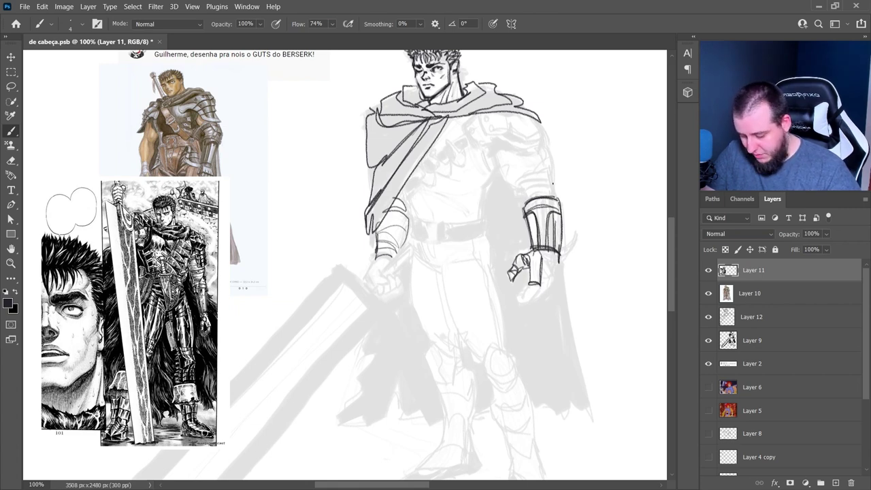
left_click_drag(497, 151, 523, 189)
left_click_drag(544, 139, 556, 194)
- Draw the back of the left hand and its curled fingers, undoing the last finger strokes and redrawing them
left_click_drag(559, 254, 551, 291)
left_click_drag(524, 253, 533, 283)
mouse_move(531, 287)
left_mouse_down()
mouse_move(538, 298)
mouse_move(511, 301)
mouse_move(553, 287)
left_mouse_up()
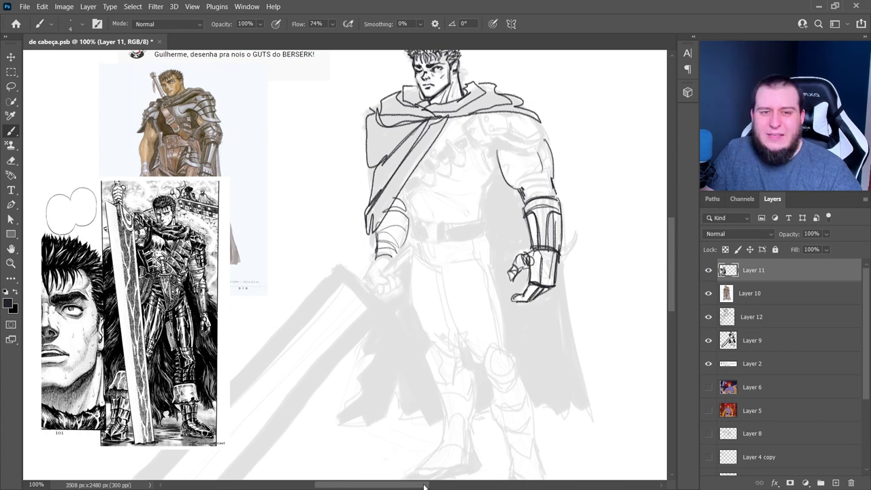
key("ctrl+z")
key("ctrl+z")
left_click_drag(527, 303, 546, 291)
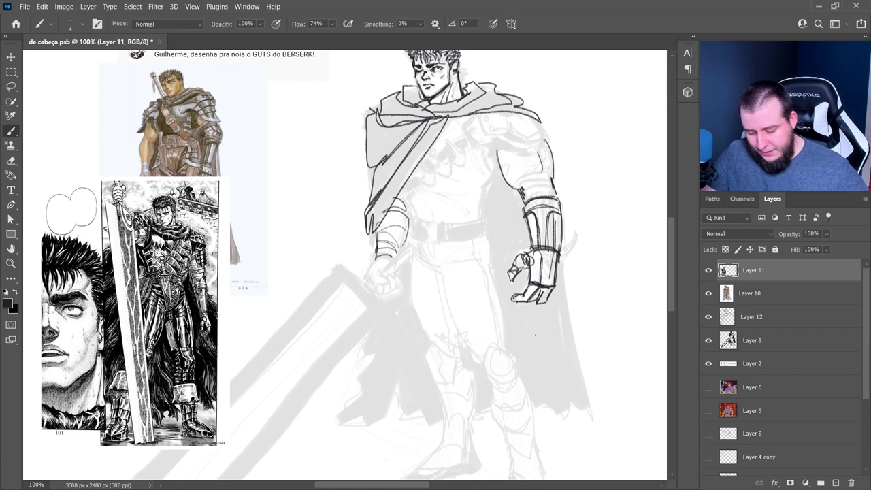
- Erase part of the left gauntlet's lines and clean up its outer edge
key("e")
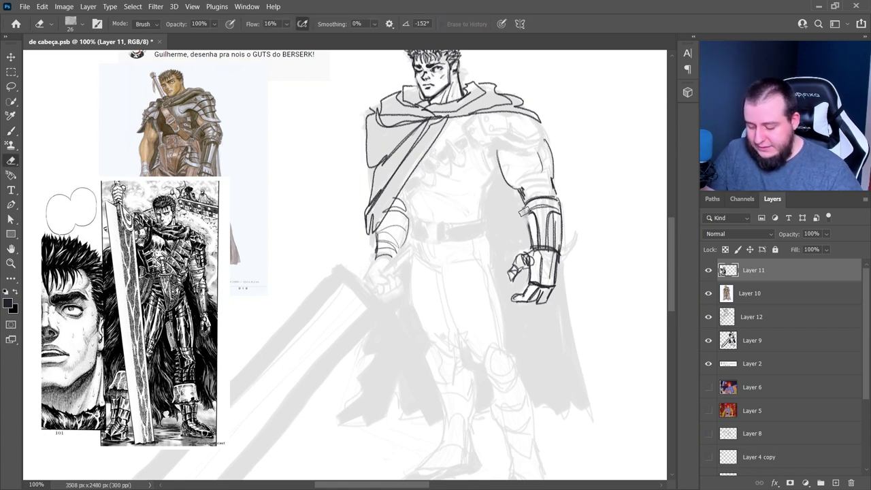
key("b")
key("e")
left_click_drag(561, 208, 560, 249)
key("b")
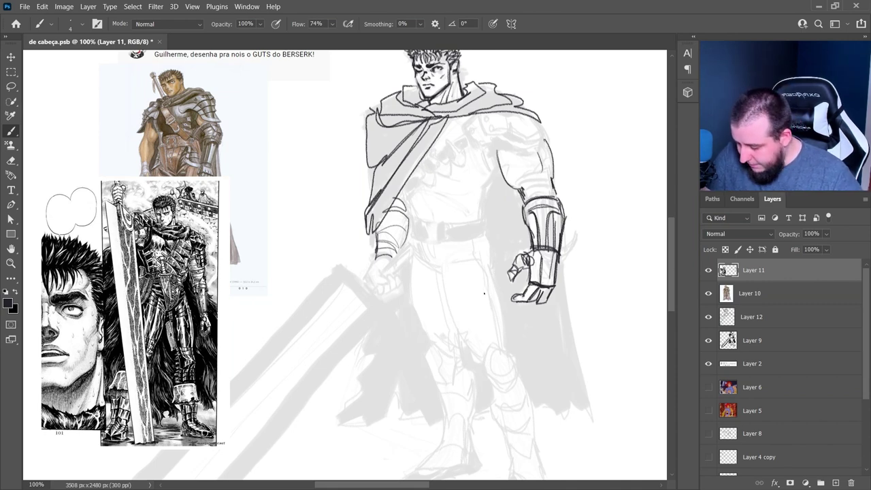
- Draw the overlapping pointed pauldron plates on the figure's left shoulder
mouse_move(471, 113)
left_mouse_down()
mouse_move(474, 124)
mouse_move(495, 134)
mouse_move(541, 123)
left_mouse_up()
left_click_drag(497, 144, 548, 140)
left_click_drag(541, 122, 551, 138)
mouse_move(502, 147)
left_mouse_down()
mouse_move(537, 164)
mouse_move(560, 145)
left_mouse_up()
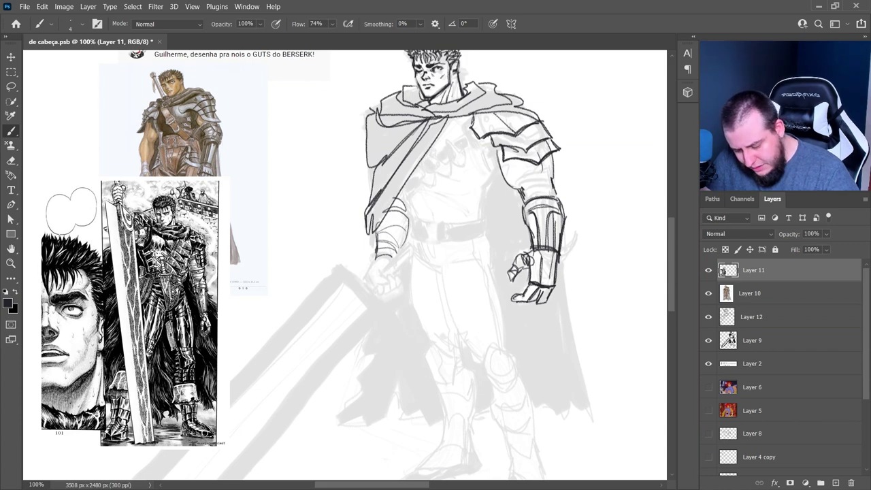
- Fill solid black shadows on the shoulder plates with the Quadrado v2 brush at 20 px
right_click(544, 149)
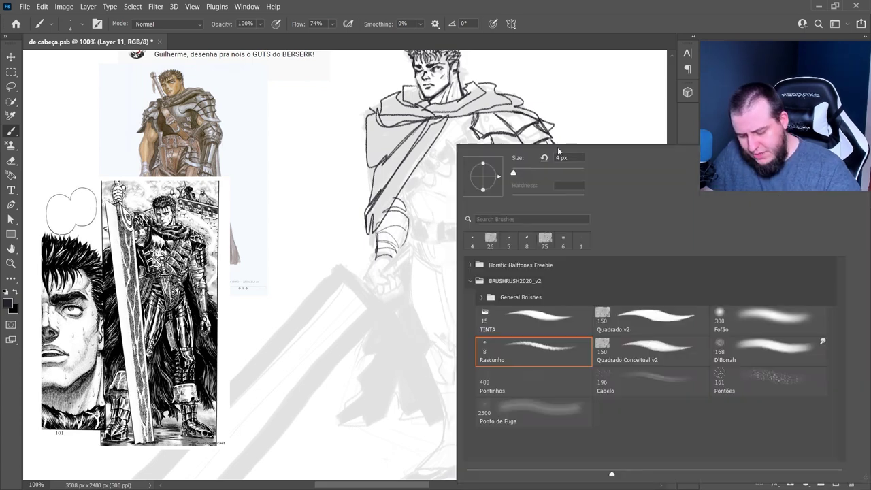
left_click(643, 311)
left_click(518, 171)
mouse_move(480, 115)
left_mouse_down()
mouse_move(481, 132)
mouse_move(496, 121)
left_mouse_up()
left_click_drag(506, 114, 518, 128)
left_click_drag(502, 135, 518, 146)
left_click_drag(535, 129, 523, 156)
left_click_drag(538, 151, 544, 155)
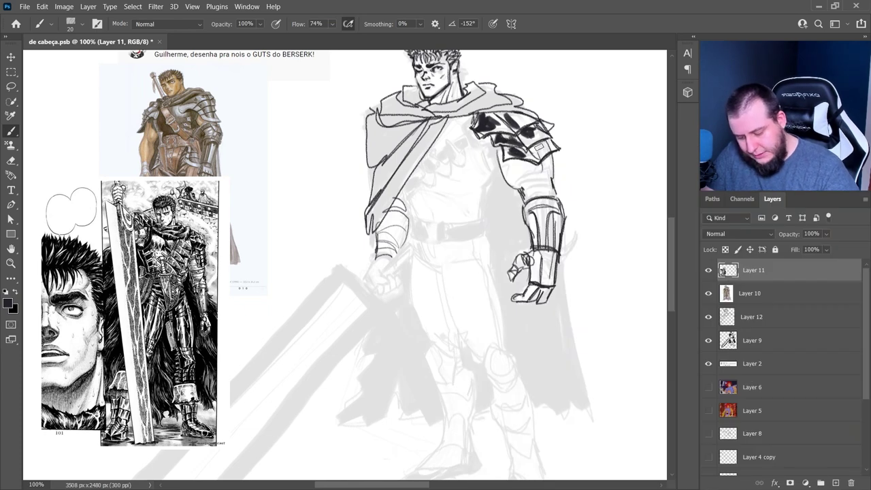
- Return to the Rascunho brush at 5 px and draw the sheathed dagger and the wide waist belt
right_click(528, 166)
double_click(514, 352)
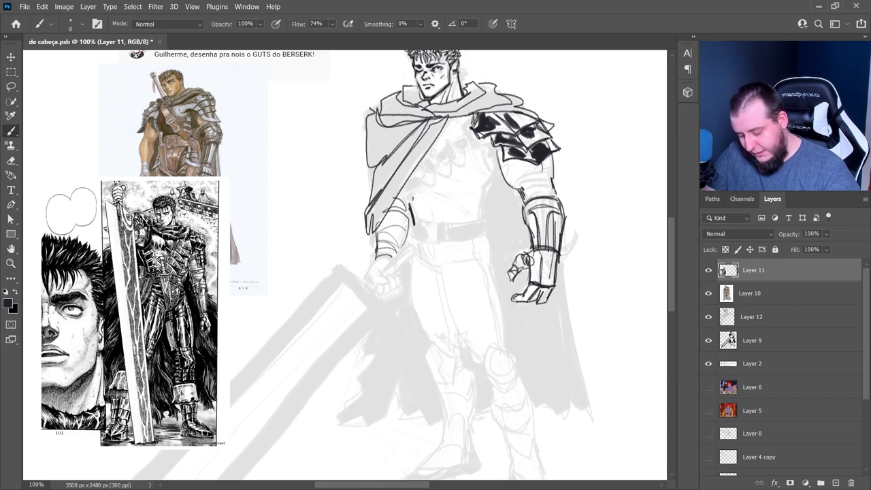
key("ctrl+z")
right_click(453, 247)
left_click(510, 179)
left_click_drag(408, 191, 426, 219)
left_click_drag(423, 222, 435, 274)
left_click_drag(409, 223, 432, 273)
left_click_drag(447, 239, 441, 274)
left_click_drag(445, 253, 440, 276)
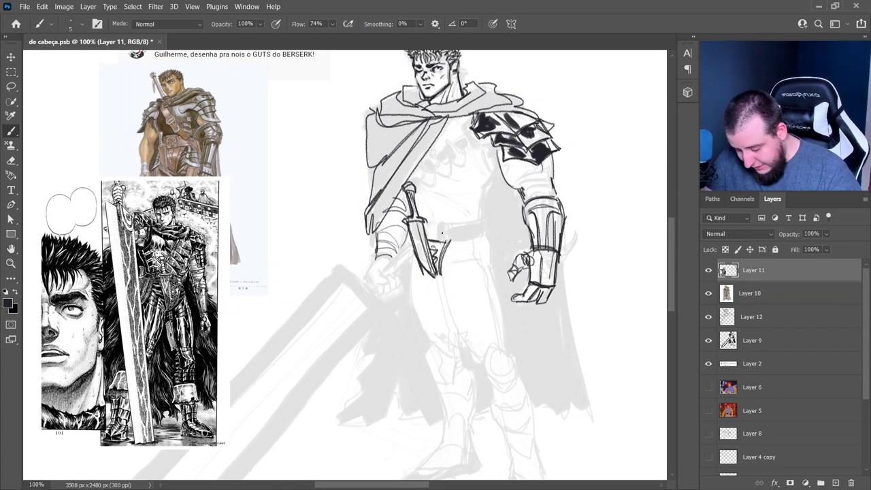
left_click_drag(479, 215, 413, 216)
mouse_move(474, 237)
left_mouse_down()
mouse_move(416, 238)
mouse_move(476, 233)
left_mouse_up()
- Draw the diagonal chest strap with a row of throwing knives hanging from it
left_click_drag(450, 140, 414, 190)
left_click_drag(479, 121, 451, 140)
mouse_move(453, 141)
left_mouse_down()
mouse_move(416, 185)
mouse_move(441, 207)
left_mouse_up()
left_click_drag(428, 178, 441, 204)
left_click_drag(411, 163, 439, 198)
left_click_drag(427, 160, 452, 196)
left_click_drag(426, 150, 465, 189)
left_click_drag(449, 153, 467, 187)
left_click_drag(446, 129, 455, 152)
left_click_drag(454, 151, 475, 176)
left_click_drag(447, 123, 462, 141)
- Reinforce the edges of the chest strap and add detail where it meets the dagger's handle
left_click_drag(408, 125, 454, 184)
left_click_drag(412, 123, 448, 175)
left_click_drag(440, 113, 475, 138)
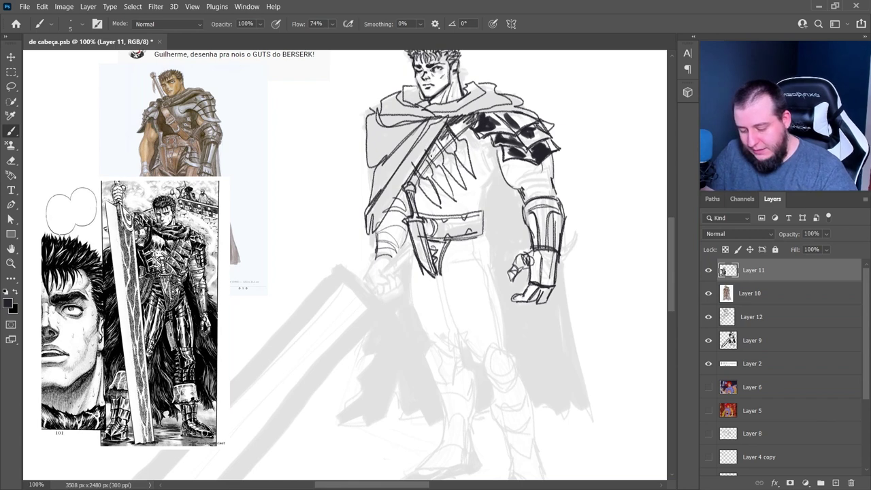
left_click_drag(423, 164, 417, 172)
left_click_drag(416, 182, 419, 196)
- Draw the torso's side contour and armour straps, and put the new line art on its own layer above the references
mouse_move(499, 151)
left_mouse_down()
mouse_move(473, 212)
mouse_move(483, 211)
mouse_move(470, 196)
left_mouse_up()
key("ctrl+z")
key("ctrl+z")
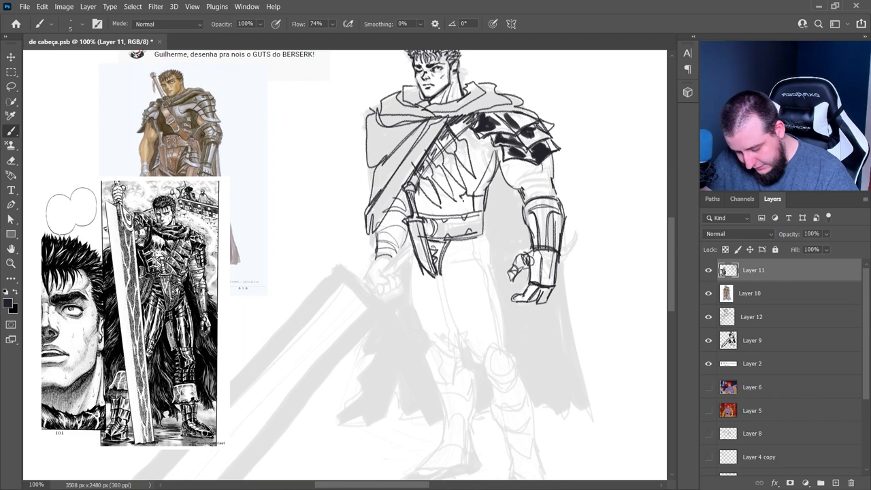
left_click_drag(495, 161, 465, 188)
left_click_drag(486, 136, 481, 167)
left_click_drag(517, 127, 528, 118)
left_click_drag(510, 121, 535, 117)
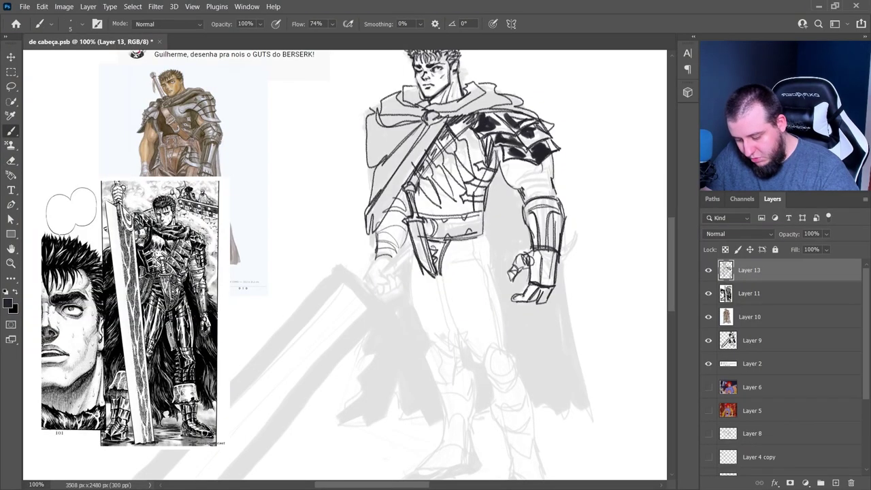
- Add a round clasp to the cape at the collar and rework the cape's outer edge on the figure's right side
mouse_move(427, 120)
left_mouse_down()
mouse_move(442, 104)
mouse_move(423, 124)
left_mouse_up()
left_click_drag(509, 365, 511, 348)
key("e")
mouse_move(370, 99)
left_mouse_down()
mouse_move(371, 151)
mouse_move(356, 143)
left_mouse_up()
key("b")
mouse_move(357, 142)
left_mouse_down()
mouse_move(375, 166)
mouse_move(369, 159)
left_mouse_up()
key("e")
key("b")
left_click_drag(361, 105, 367, 189)
left_click_drag(360, 111, 369, 197)
- Draw the ragged lower hem of the cape behind the figure's right leg with curved, pointed strands
scroll(523, 349, "down", 1)
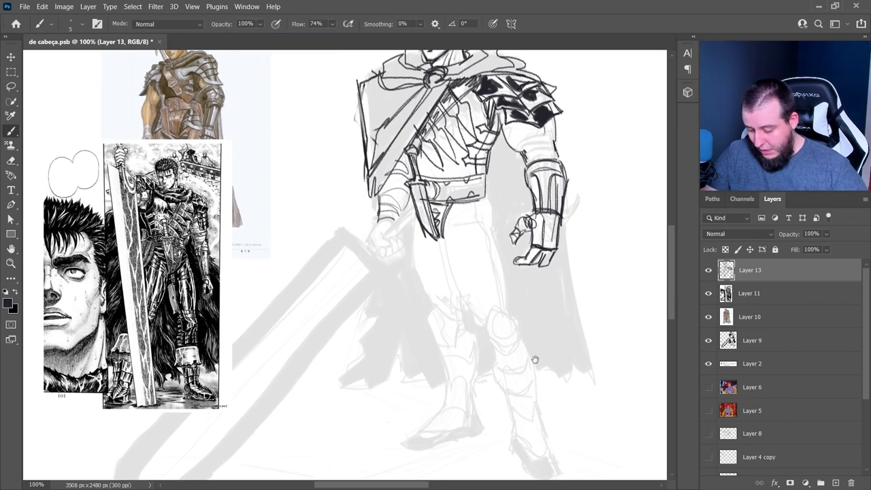
left_click_drag(367, 310, 348, 358)
left_click_drag(370, 325, 336, 378)
left_click_drag(367, 345, 339, 395)
left_click_drag(368, 368, 351, 392)
left_click_drag(379, 344, 368, 377)
mouse_move(388, 358)
left_mouse_down()
mouse_move(364, 386)
mouse_move(376, 385)
left_mouse_up()
left_click_drag(401, 337, 407, 381)
left_click_drag(405, 379, 421, 372)
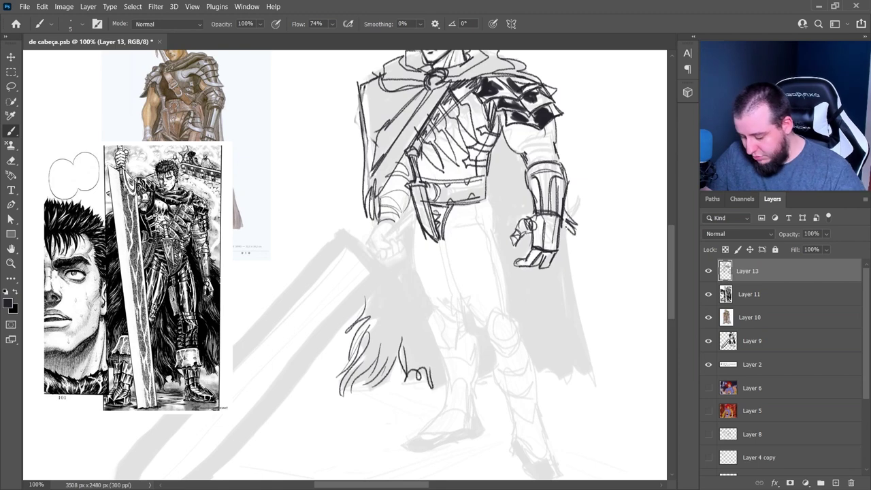
- Draw the cape's tattered outer edge and hem on the figure's left side and between the legs
left_click_drag(565, 226, 598, 302)
left_click_drag(572, 277, 596, 324)
mouse_move(586, 294)
left_mouse_down()
mouse_move(592, 360)
mouse_move(584, 366)
left_mouse_up()
left_click_drag(560, 313, 586, 387)
mouse_move(555, 353)
left_mouse_down()
mouse_move(548, 378)
mouse_move(538, 377)
left_mouse_up()
left_click_drag(487, 357, 479, 378)
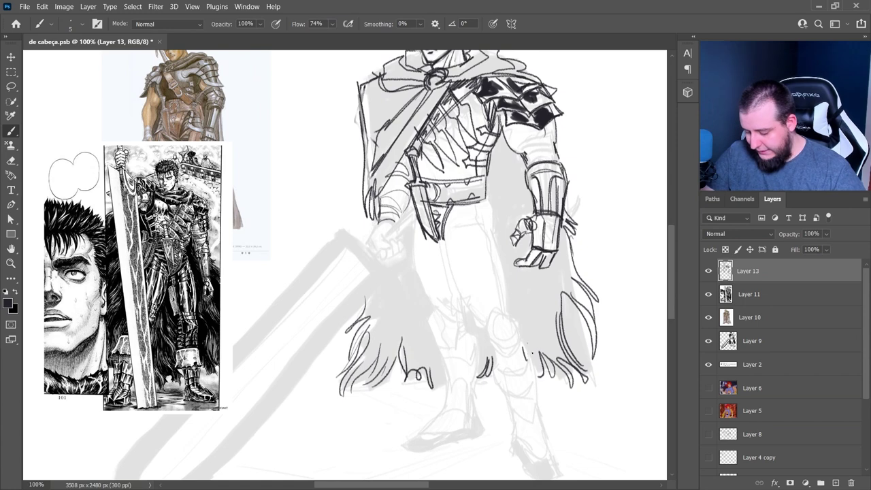
- Add long fold and strand lines inside the lower cape on both sides of the legs
mouse_move(398, 272)
left_mouse_down()
mouse_move(380, 316)
mouse_move(414, 359)
left_mouse_up()
left_click_drag(411, 322, 419, 371)
left_click_drag(529, 315, 532, 333)
left_click_drag(535, 317, 549, 356)
left_click_drag(552, 324, 562, 355)
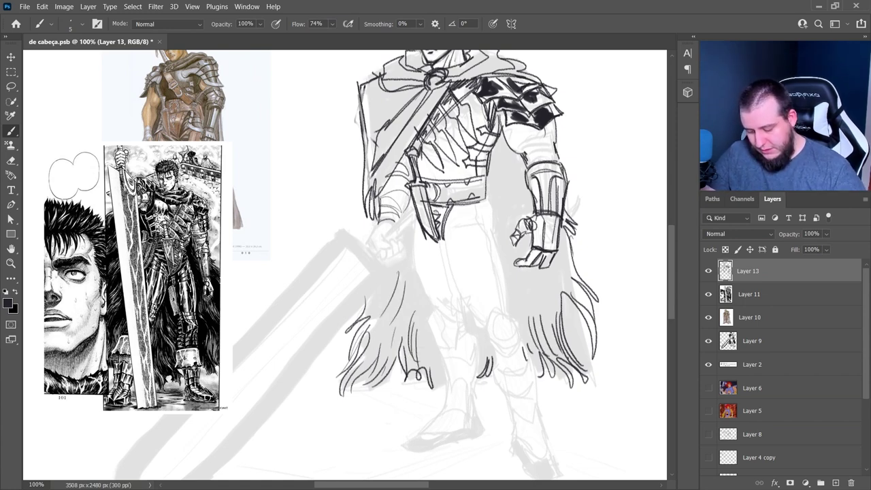
left_click_drag(428, 343, 433, 384)
left_click_drag(433, 352, 436, 385)
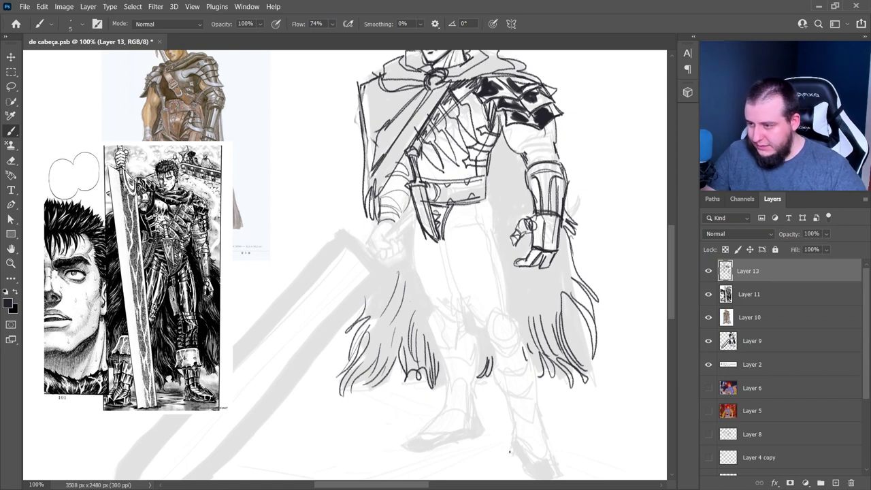
- Draw both armoured boots over the faded sketch, with pointed toes and overlapping plates across the feet and ankles
left_click_drag(517, 385, 518, 355)
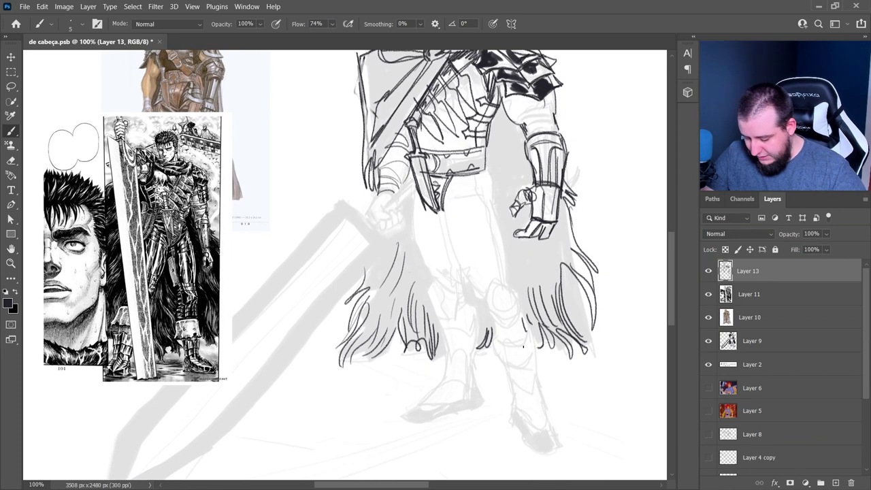
mouse_move(408, 412)
left_mouse_down()
mouse_move(436, 413)
mouse_move(435, 388)
left_mouse_up()
mouse_move(437, 381)
left_mouse_down()
mouse_move(428, 403)
mouse_move(442, 343)
left_mouse_up()
mouse_move(468, 374)
left_mouse_down()
mouse_move(466, 343)
mouse_move(446, 336)
left_mouse_up()
left_click_drag(440, 337, 471, 351)
left_click_drag(513, 395, 538, 439)
left_click_drag(529, 436, 550, 447)
left_click_drag(534, 378, 548, 427)
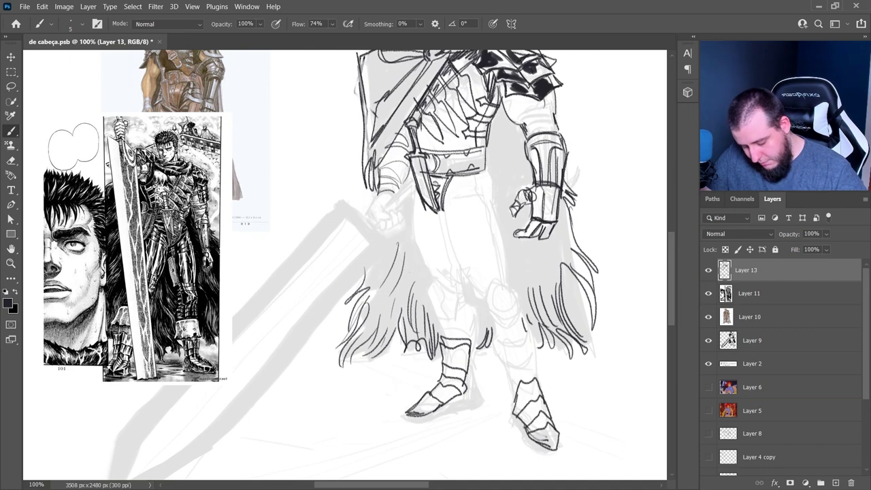
- Complete the shin of the figure's left boot and draw wide folded cuffs around the tops of both boots
mouse_move(514, 381)
left_mouse_down()
mouse_move(518, 404)
mouse_move(539, 392)
left_mouse_up()
left_click_drag(507, 361, 536, 353)
key("e")
mouse_move(444, 339)
left_mouse_down()
mouse_move(471, 340)
mouse_move(432, 344)
mouse_move(486, 342)
left_mouse_up()
key("b")
mouse_move(474, 309)
left_mouse_down()
mouse_move(491, 345)
mouse_move(541, 336)
left_mouse_up()
left_click_drag(432, 319, 476, 315)
left_click_drag(487, 350, 524, 314)
left_click_drag(431, 321, 470, 317)
mouse_move(485, 317)
left_mouse_down()
mouse_move(491, 334)
mouse_move(525, 313)
left_mouse_up()
- Draw pointed knee guards above both boot cuffs and add the armour bands just above the knees
key("e")
key("b")
left_click_drag(427, 287, 432, 313)
left_click_drag(492, 285, 484, 312)
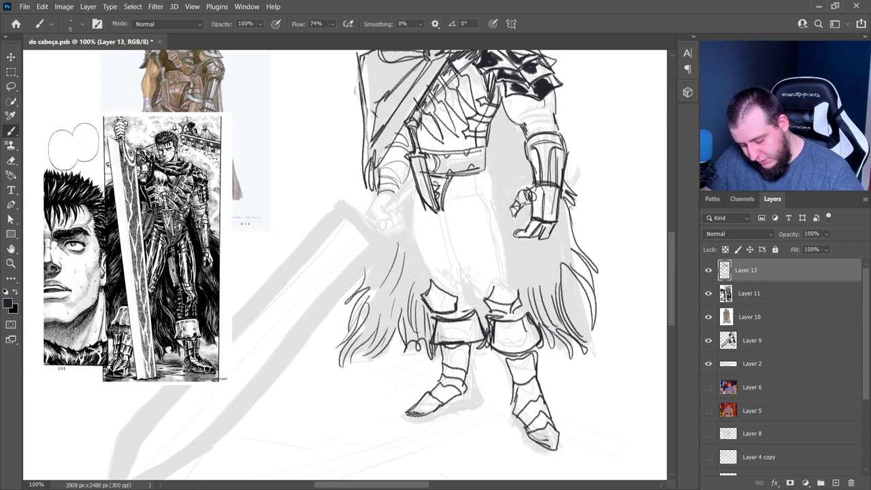
left_click_drag(495, 291, 515, 283)
left_click_drag(496, 283, 498, 306)
left_click_drag(423, 291, 470, 314)
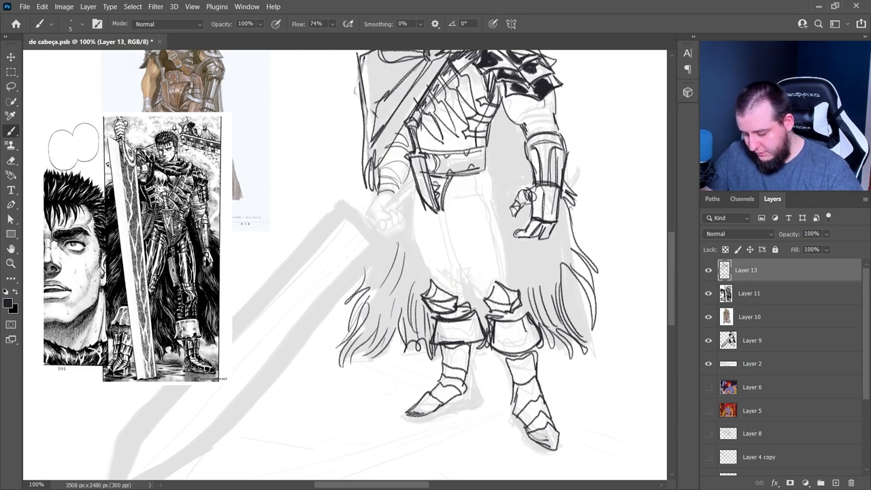
mouse_move(427, 275)
left_mouse_down()
mouse_move(456, 266)
mouse_move(460, 276)
left_mouse_up()
left_click_drag(464, 272, 517, 304)
- Draw the side edges of both boot shafts, the heel of the figure's right boot and the soles
left_click_drag(507, 352, 517, 404)
mouse_move(459, 345)
left_mouse_down()
mouse_move(463, 391)
mouse_move(466, 380)
left_mouse_up()
left_click_drag(475, 342, 479, 393)
mouse_move(478, 380)
left_mouse_down()
mouse_move(483, 404)
mouse_move(406, 419)
mouse_move(457, 407)
left_mouse_up()
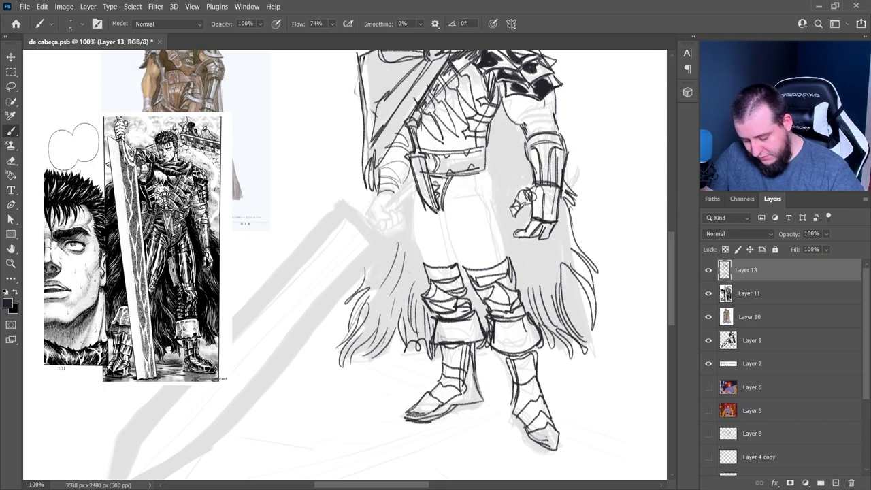
left_click_drag(512, 420, 556, 448)
left_click_drag(549, 351, 559, 396)
- Add vertical strips to the knee armour on both legs and darken the gaps beneath the knee guards
left_click_drag(455, 310, 472, 361)
left_click_drag(484, 317, 506, 356)
left_click_drag(436, 360, 465, 344)
left_click_drag(496, 352, 518, 345)
- Draw lengthwise ridges down both boots and rework the boot cuffs with ragged lower edges
mouse_move(465, 391)
left_mouse_down()
mouse_move(463, 434)
mouse_move(424, 460)
left_mouse_up()
left_click_drag(525, 404, 532, 442)
left_click_drag(529, 403, 534, 453)
mouse_move(530, 422)
left_mouse_down()
mouse_move(522, 398)
mouse_move(512, 427)
left_mouse_up()
key("e")
left_click_drag(430, 393, 468, 385)
key("b")
left_click_drag(483, 394, 504, 405)
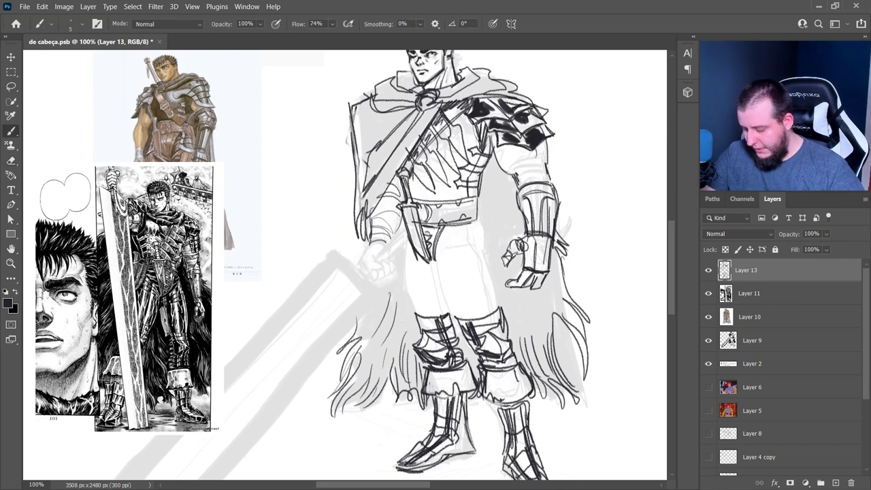
- Move the manga reference down until the whole coloured reference is uncovered, and return to Layer 13 for drawing
key("v")
mouse_move(203, 260)
left_mouse_down()
mouse_move(176, 332)
mouse_move(145, 355)
left_mouse_up()
key("alt+bracketright")
key("b")
- Draw the thigh armour plates and trouser folds on both legs, with dark hatching on the inner thigh
left_click_drag(436, 265, 460, 319)
left_click_drag(461, 241, 450, 304)
left_click_drag(436, 256, 458, 254)
left_click_drag(438, 263, 457, 262)
left_click_drag(409, 264, 430, 311)
mouse_move(399, 280)
left_mouse_down()
mouse_move(412, 315)
mouse_move(426, 318)
left_mouse_up()
left_click_drag(406, 257, 402, 281)
mouse_move(404, 261)
left_mouse_down()
mouse_move(396, 279)
mouse_move(428, 318)
mouse_move(445, 311)
left_mouse_up()
mouse_move(432, 309)
left_mouse_down()
mouse_move(448, 297)
mouse_move(452, 304)
left_mouse_up()
left_click_drag(471, 248, 474, 317)
left_click_drag(484, 256, 504, 309)
left_click_drag(464, 257, 487, 263)
- Draw the layered hip plates below the belt on the figure's left side
left_click_drag(456, 243, 486, 256)
left_click_drag(477, 217, 486, 233)
mouse_move(455, 225)
left_mouse_down()
mouse_move(455, 244)
mouse_move(486, 247)
left_mouse_up()
left_click_drag(479, 228, 489, 258)
left_click_drag(479, 213, 482, 226)
- Add dark fold lines down the crotch and thighs and hatch shadows on the torso above the belt
left_click_drag(415, 225, 443, 314)
left_click_drag(454, 227, 439, 299)
left_click_drag(454, 247, 445, 259)
left_click_drag(410, 176, 413, 197)
left_click_drag(417, 165, 434, 197)
left_click_drag(435, 164, 457, 198)
- Draw the figure's left upper arm between shoulder armour and gauntlet, with a dark vertical strap and band lines
left_click_drag(512, 172, 546, 161)
left_click_drag(525, 149, 532, 182)
key("ctrl+z")
key("ctrl+z")
left_click_drag(546, 153, 532, 182)
key("e")
key("b")
key("e")
key("b")
left_click_drag(546, 141, 552, 185)
left_click_drag(516, 163, 525, 184)
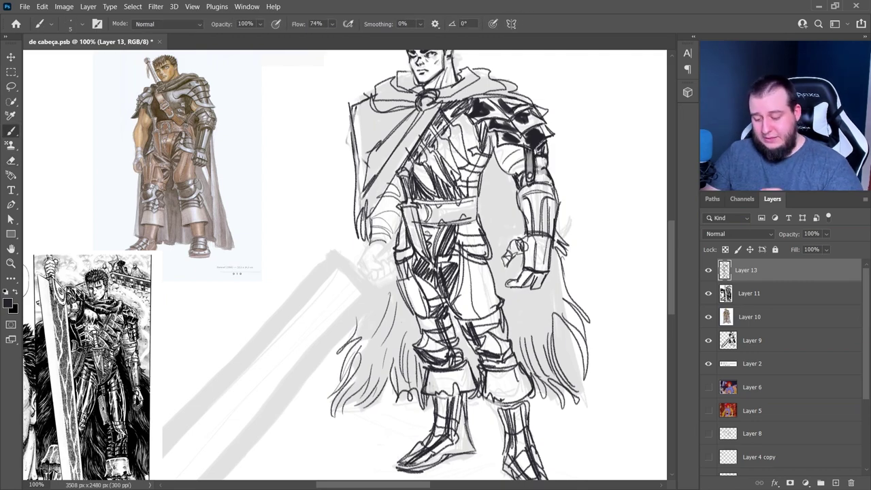
- Draw the sword's base edge and round guard beside the gripping hand, and move the manga reference clear of the blade
left_click_drag(368, 317, 457, 269)
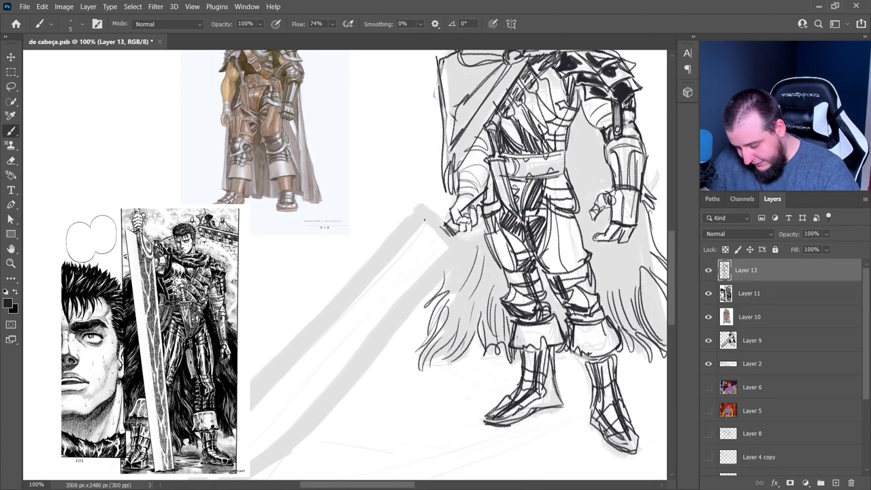
mouse_move(423, 219)
left_mouse_down()
mouse_move(461, 243)
mouse_move(422, 252)
mouse_move(416, 230)
mouse_move(448, 259)
mouse_move(425, 234)
mouse_move(444, 241)
left_mouse_up()
key("z")
left_click(447, 280, "alt")
key("v")
left_click_drag(261, 252, 179, 151)
- Outline the sword's blade with straight lines from the guard to the pointed tip and back
key("b")
left_click(287, 385, "shift")
key("ctrl+z")
left_click(288, 388, "shift")
left_click(282, 425, "shift")
left_click(326, 405, "shift")
left_click(441, 267, "shift")
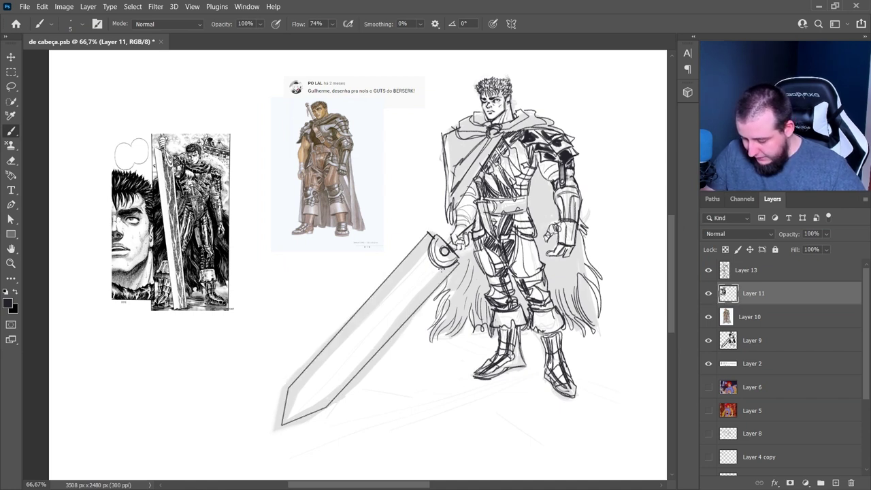
- Draw a straight-edged inner panel inside the blade, parallel to its outer edges and pointed at the tip
left_click(315, 401, "shift")
left_click(287, 418, "shift")
left_click(298, 391, "shift")
left_click(427, 252, "shift")
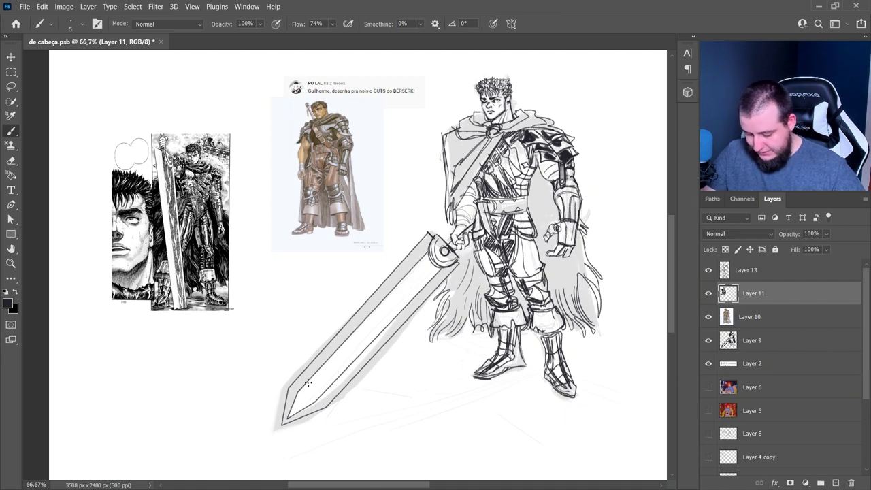
- Select the blade's inner panel with straight lasso edges and fill it with parallel hatching from tip to guard
key("l")
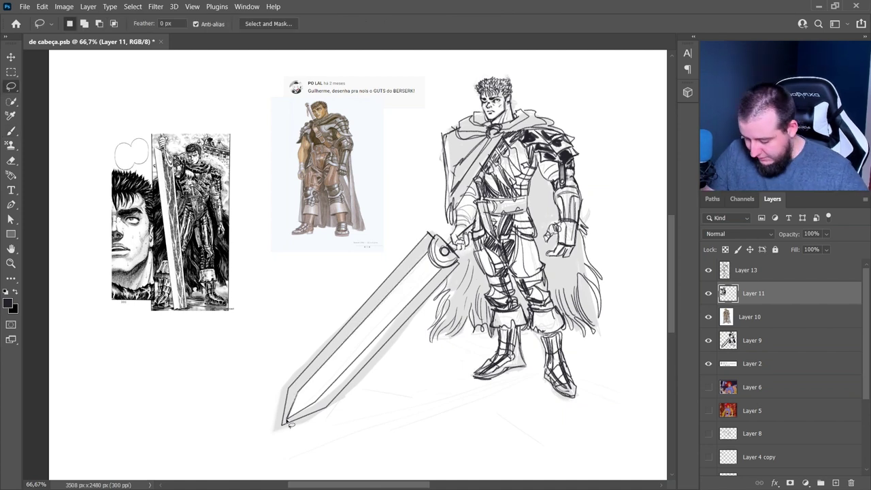
left_click(442, 268, "alt")
key("b")
right_click(413, 295)
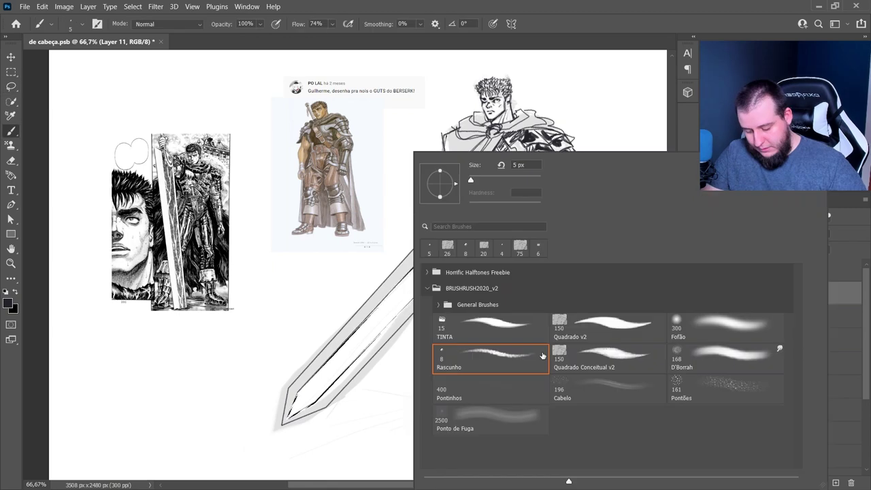
left_click_drag(290, 409, 315, 410)
left_click_drag(298, 383, 319, 411)
left_click_drag(301, 379, 321, 408)
left_click_drag(303, 375, 324, 406)
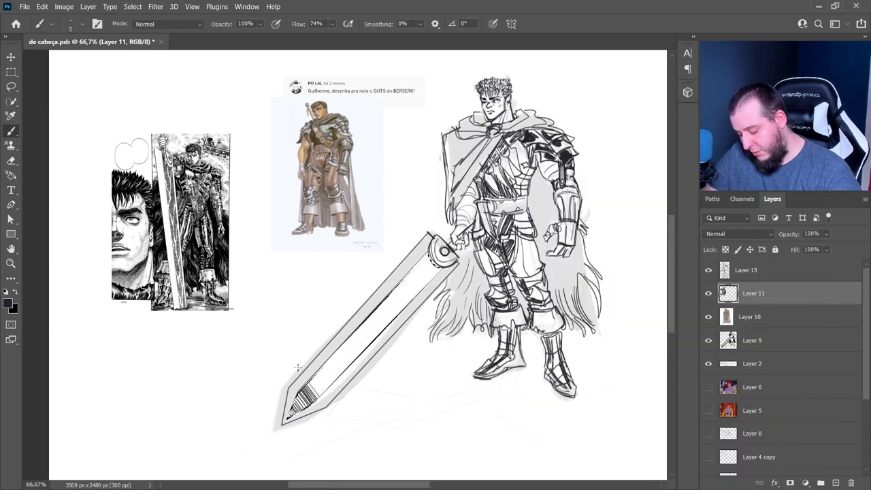
left_click_drag(299, 368, 325, 404)
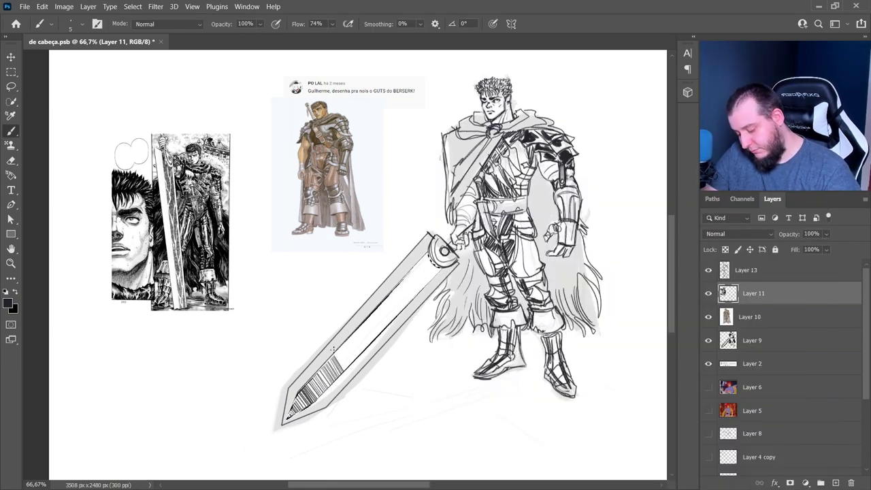
left_click_drag(333, 348, 429, 264)
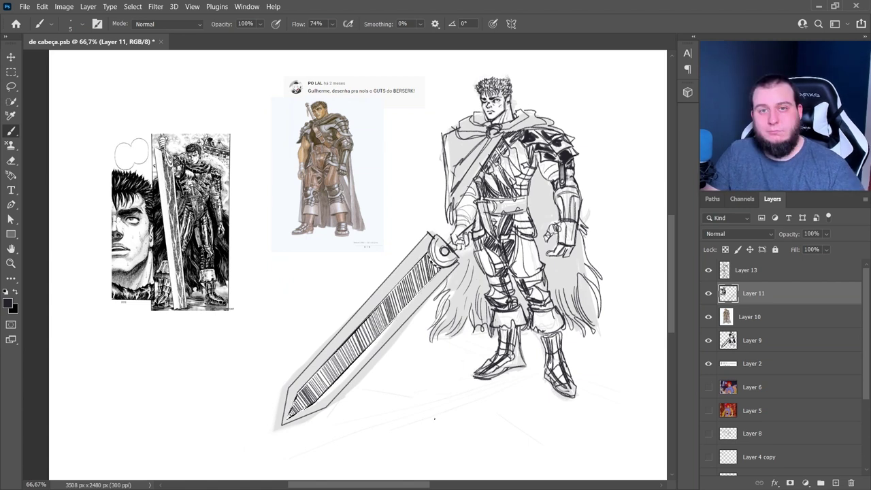
- Cross-hatch the blade's inner panel with a second direction of strokes and clear the selection
left_click_drag(306, 383, 294, 413)
left_click_drag(325, 360, 310, 408)
left_click_drag(346, 340, 329, 389)
left_click_drag(366, 320, 353, 361)
left_click_drag(389, 295, 375, 340)
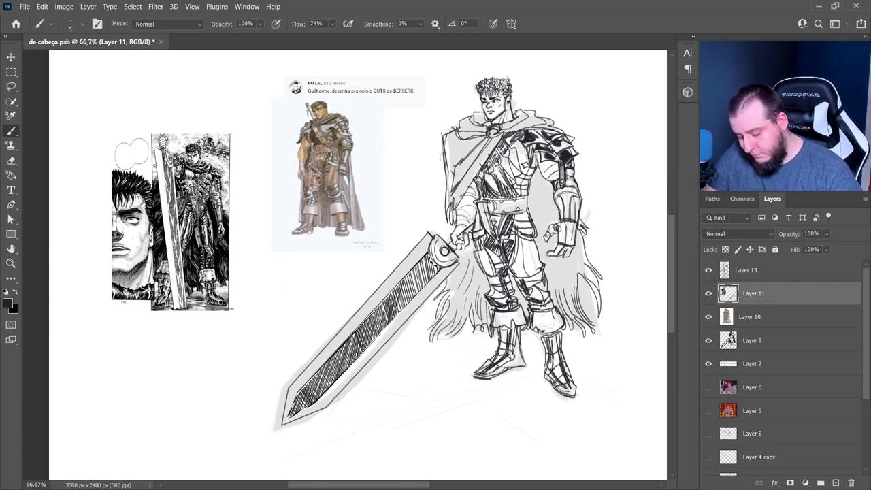
left_click_drag(414, 271, 401, 311)
key("ctrl+d")
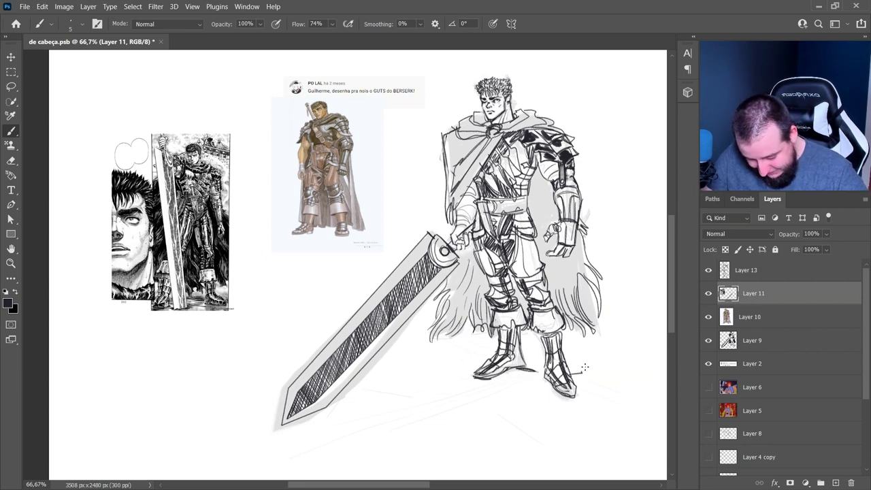
- Lasso the sword and ground lines on Layer 11, cut them out and merge them into Layer 13
left_click(707, 293)
left_click(707, 293)
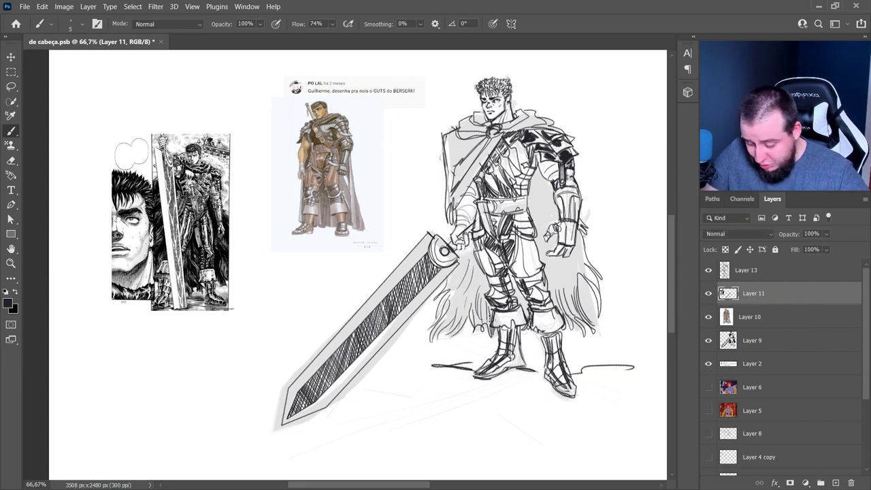
key("l")
mouse_move(499, 222)
left_mouse_down()
mouse_move(395, 243)
mouse_move(499, 232)
left_mouse_up()
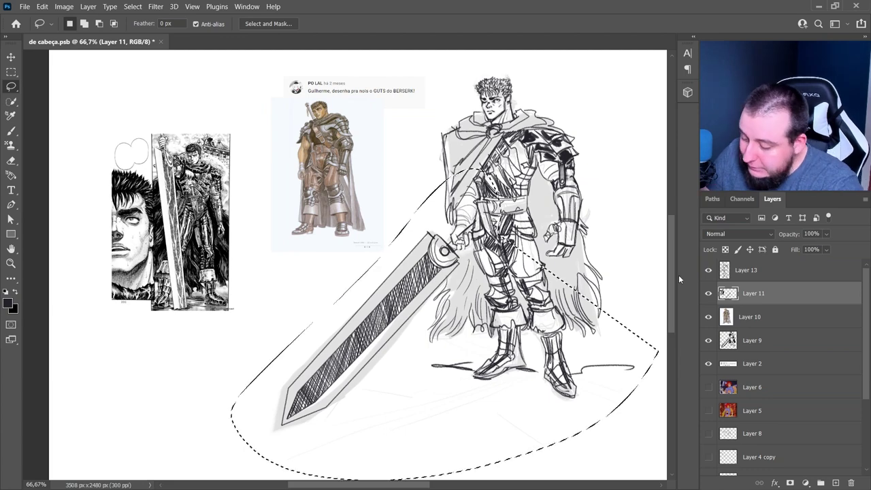
key("ctrl+shift+j")
key("Delete")
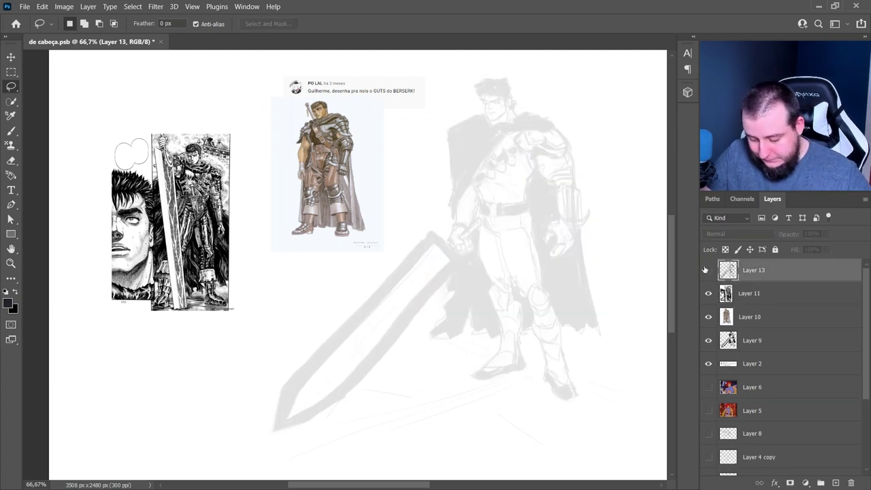
- Restore the from-memory sketch on Layer 9 to 100% opacity, compare it with Layer 13, and leave only Layer 13 showing
left_click_drag(573, 181, 544, 197)
left_click(789, 340)
left_click(707, 270)
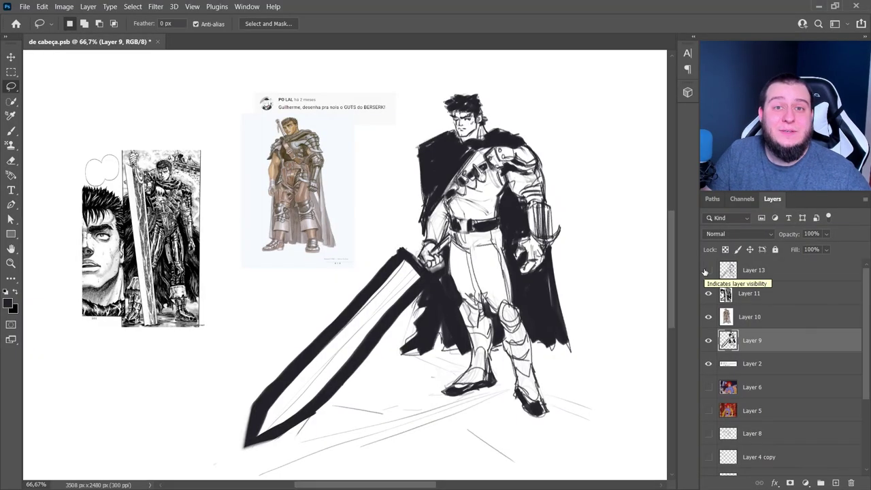
left_click(708, 341)
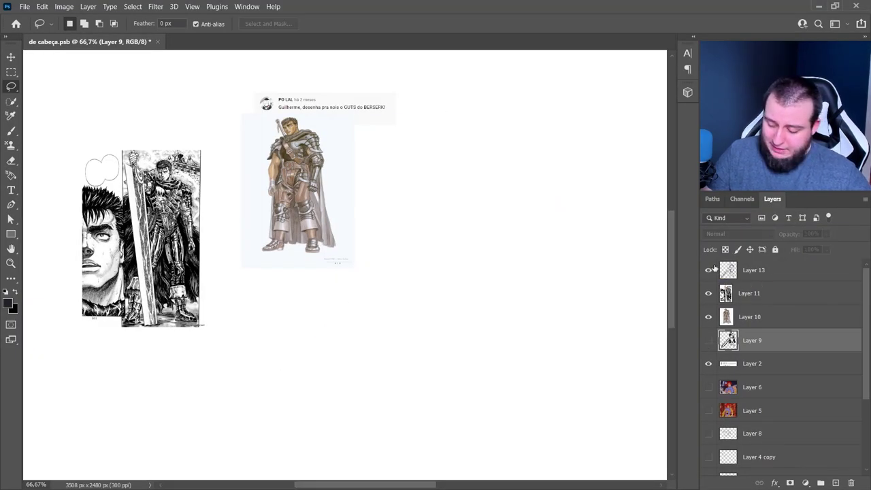
left_click(708, 270)
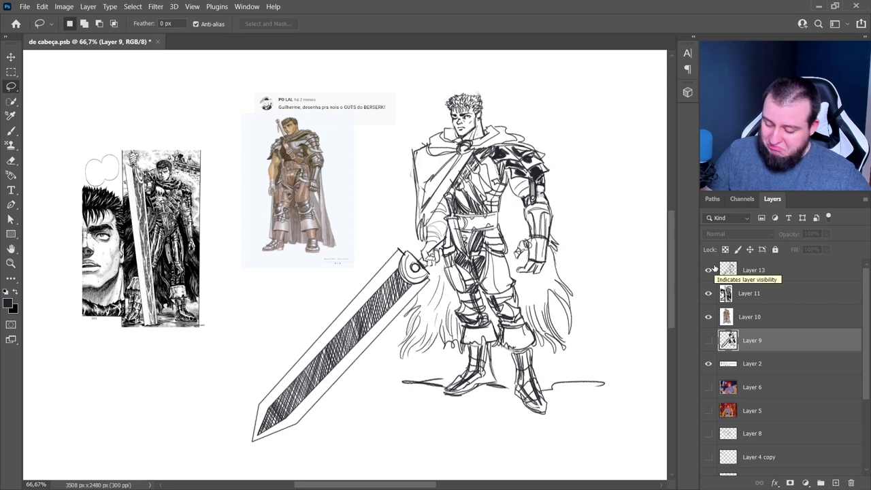
- Add a new layer directly beneath Layer 13 and choose the 150 px Quadrado v2 brush
left_click(835, 482)
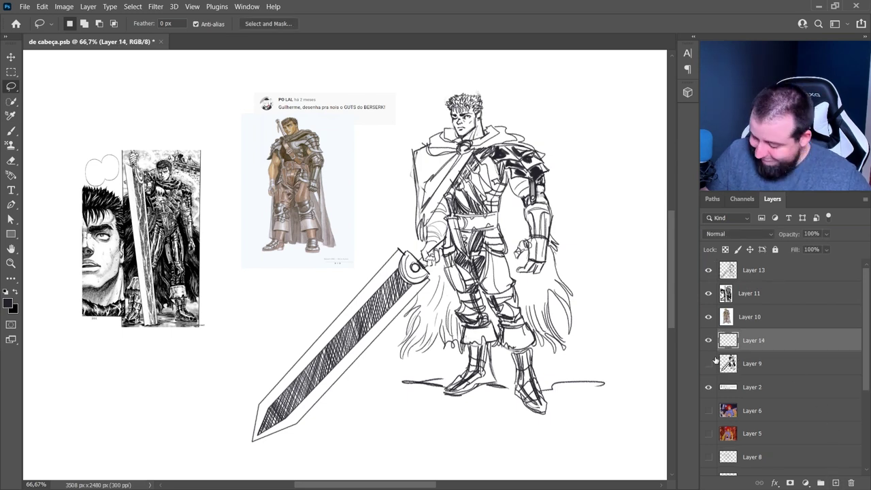
left_click_drag(746, 337, 747, 282)
key("b")
right_click(569, 232)
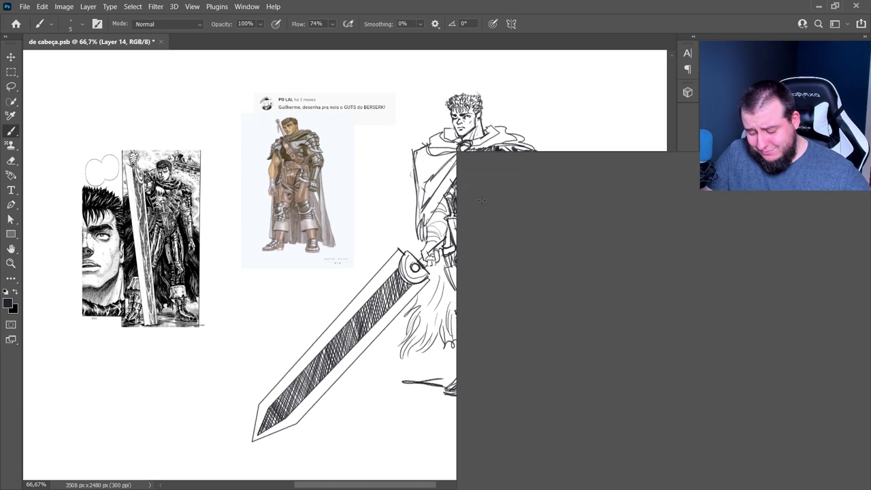
left_click(616, 334)
key("Return")
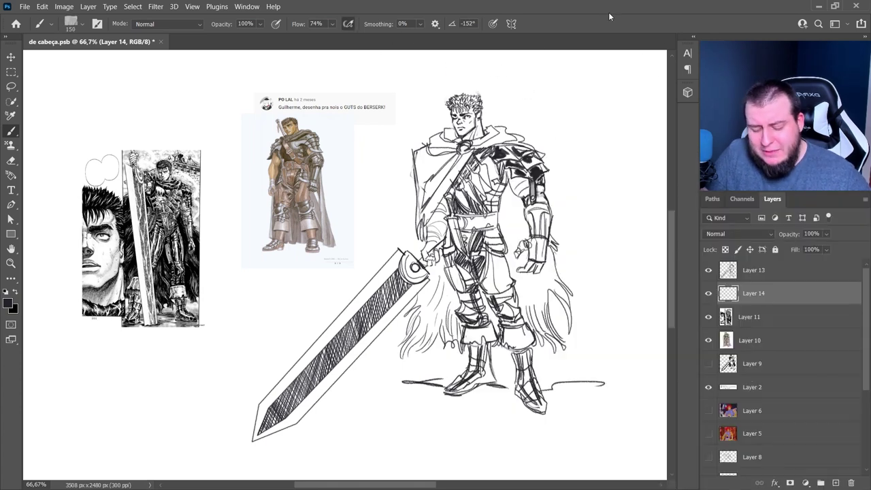
- Paint the collar, cape and tattered hem in dark grey on the layer beneath the line work
right_click(501, 198)
left_click(536, 179)
left_click(421, 181)
mouse_move(423, 156)
left_mouse_down()
mouse_move(425, 227)
mouse_move(457, 142)
mouse_move(510, 135)
left_mouse_up()
mouse_move(431, 273)
left_mouse_down()
mouse_move(440, 270)
mouse_move(456, 320)
mouse_move(538, 306)
mouse_move(510, 197)
mouse_move(536, 281)
mouse_move(555, 272)
mouse_move(569, 309)
left_mouse_up()
left_click_drag(551, 240, 555, 249)
left_click_drag(527, 291, 540, 303)
left_click_drag(450, 168, 458, 140)
left_click_drag(487, 131, 522, 143)
- Shade the hair in dark grey and erase paint that spills outside the line work
key("e")
key("b")
mouse_move(448, 104)
left_mouse_down()
mouse_move(479, 108)
mouse_move(481, 97)
left_mouse_up()
key("e")
key("b")
key("e")
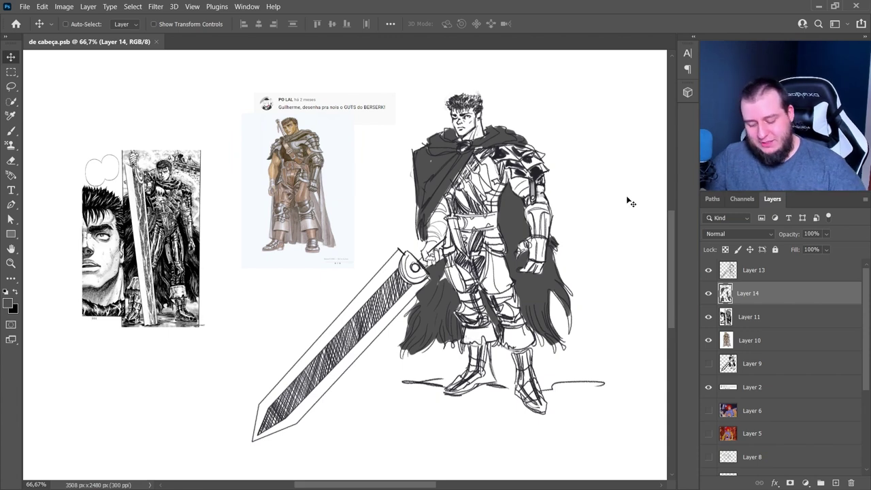
- Compare the from-memory sketch on Layer 9 with the shaded redraw on Layers 13 and 14 by toggling their visibility
left_click(708, 270)
left_click(710, 291)
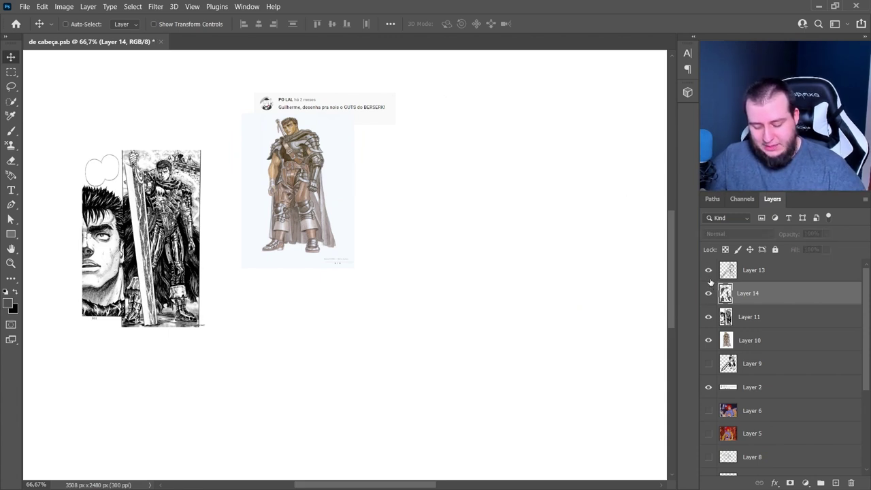
left_click(710, 292)
left_click(710, 292)
left_click(708, 364)
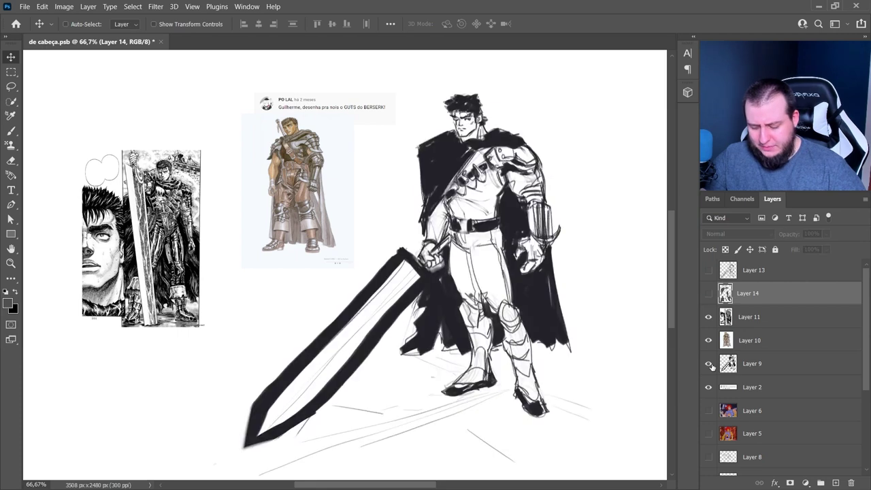
left_click(708, 364)
left_click(708, 364)
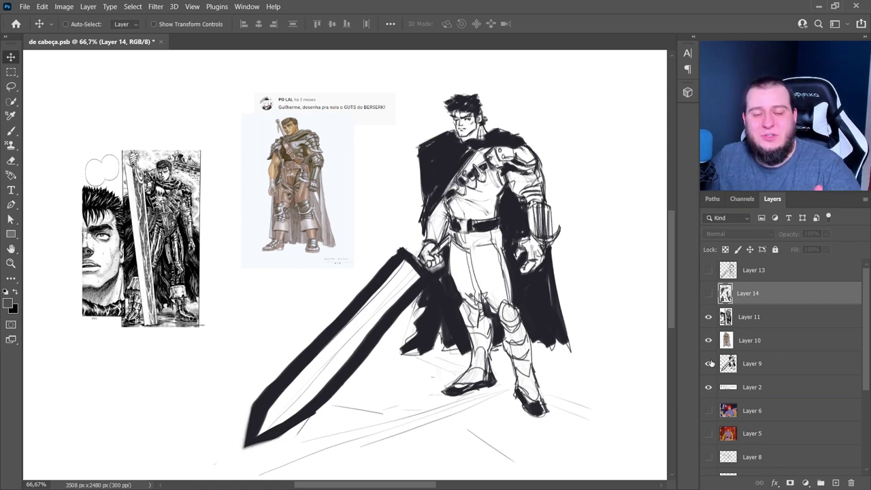
left_click(708, 363)
left_click(707, 293)
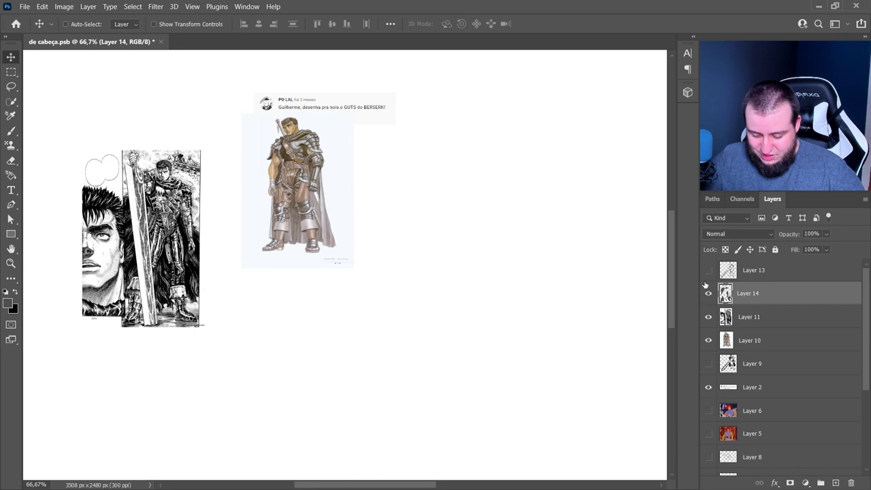
left_click(707, 271)
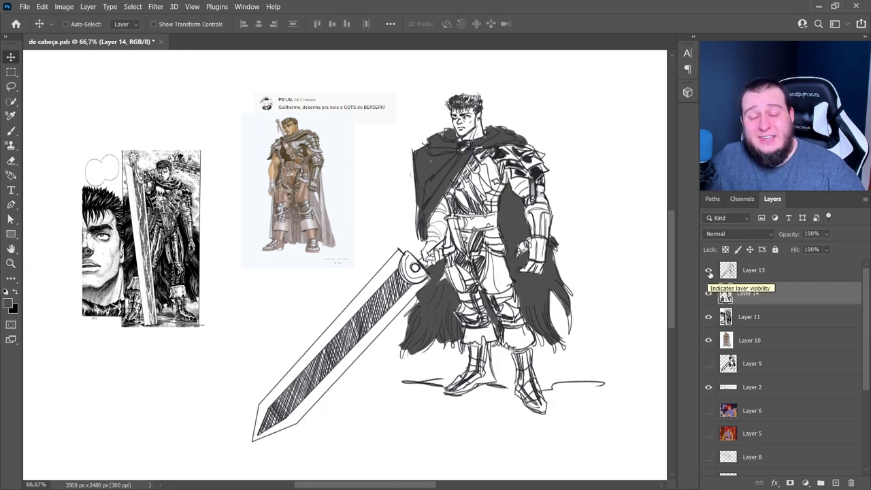